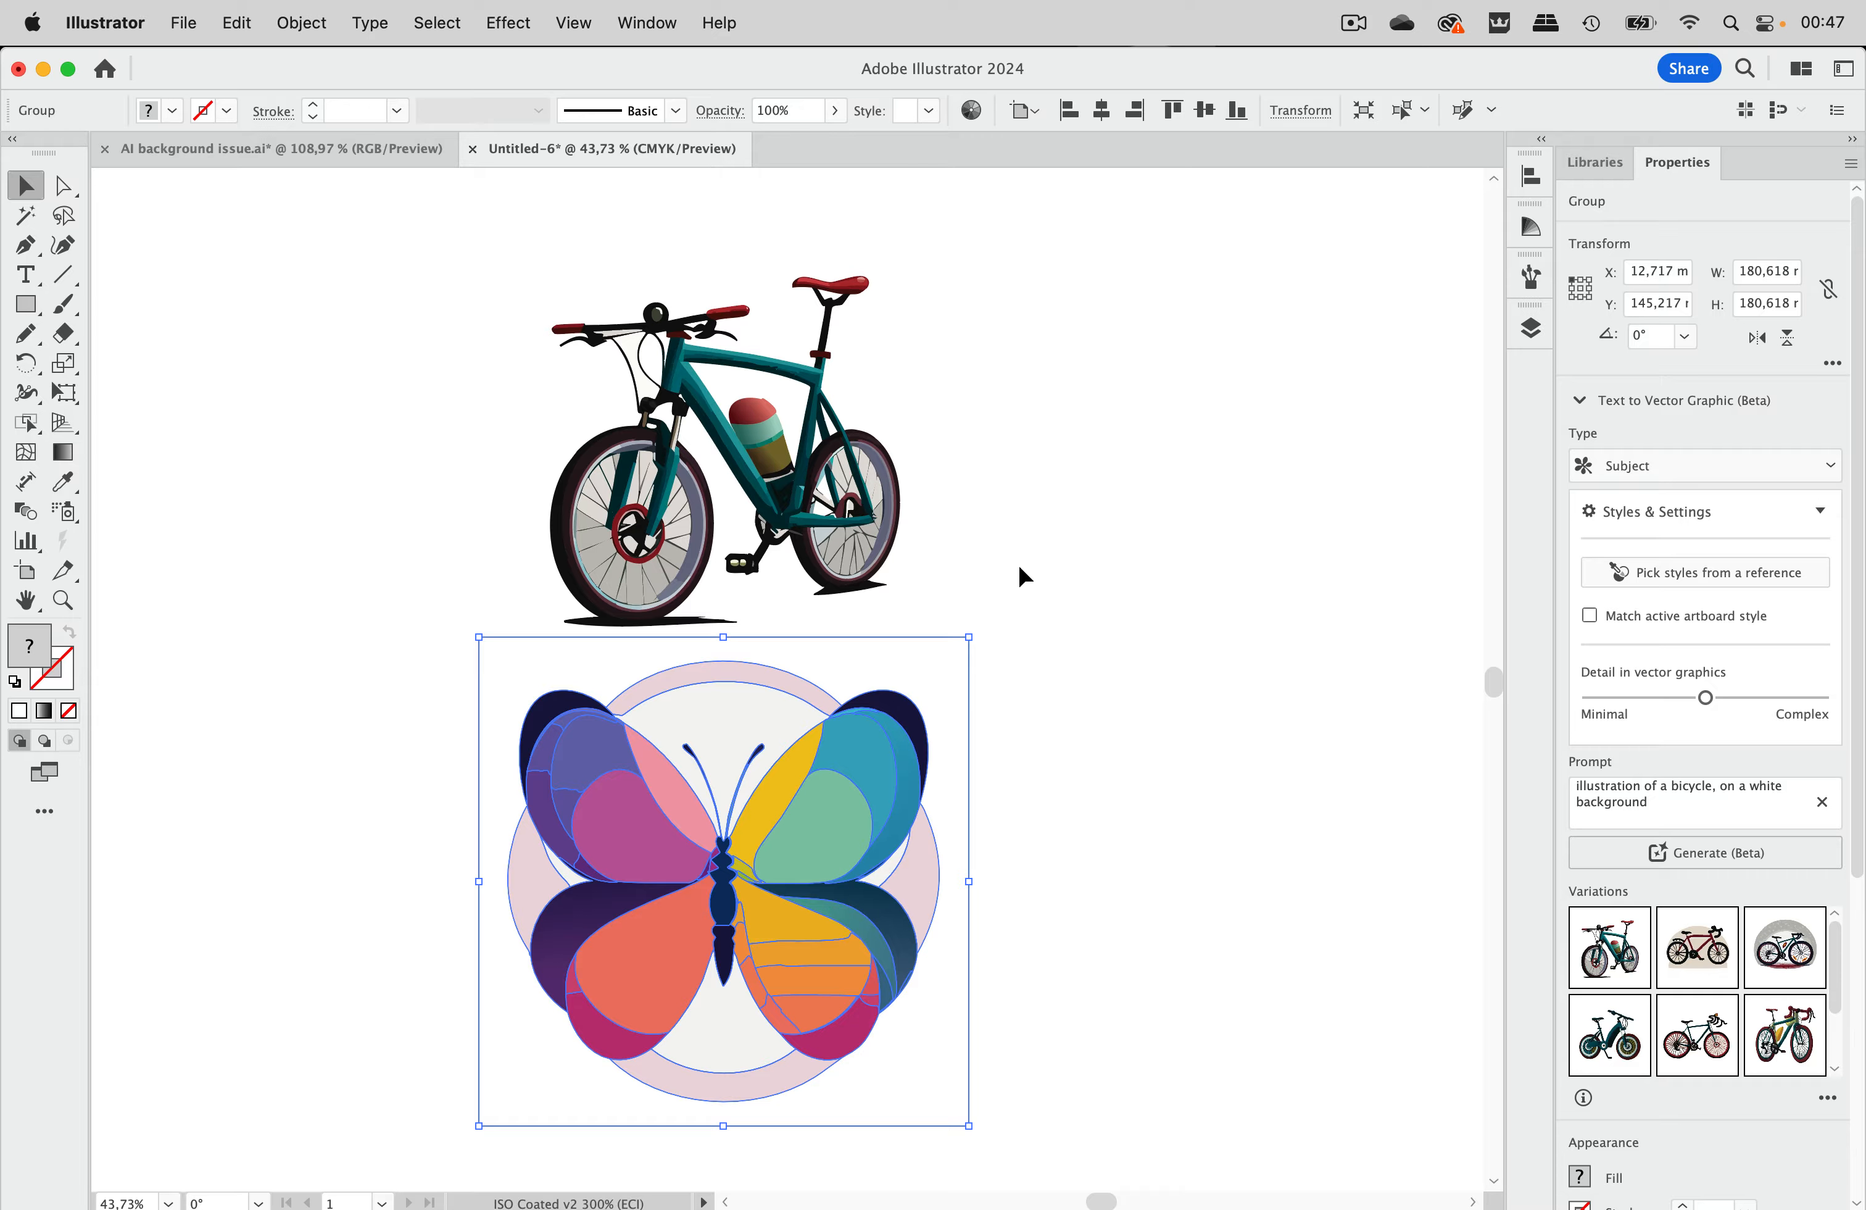
Show the transparency grid to check the artwork's background, hide it again and deselect the butterfly.
key("super+shift+d")
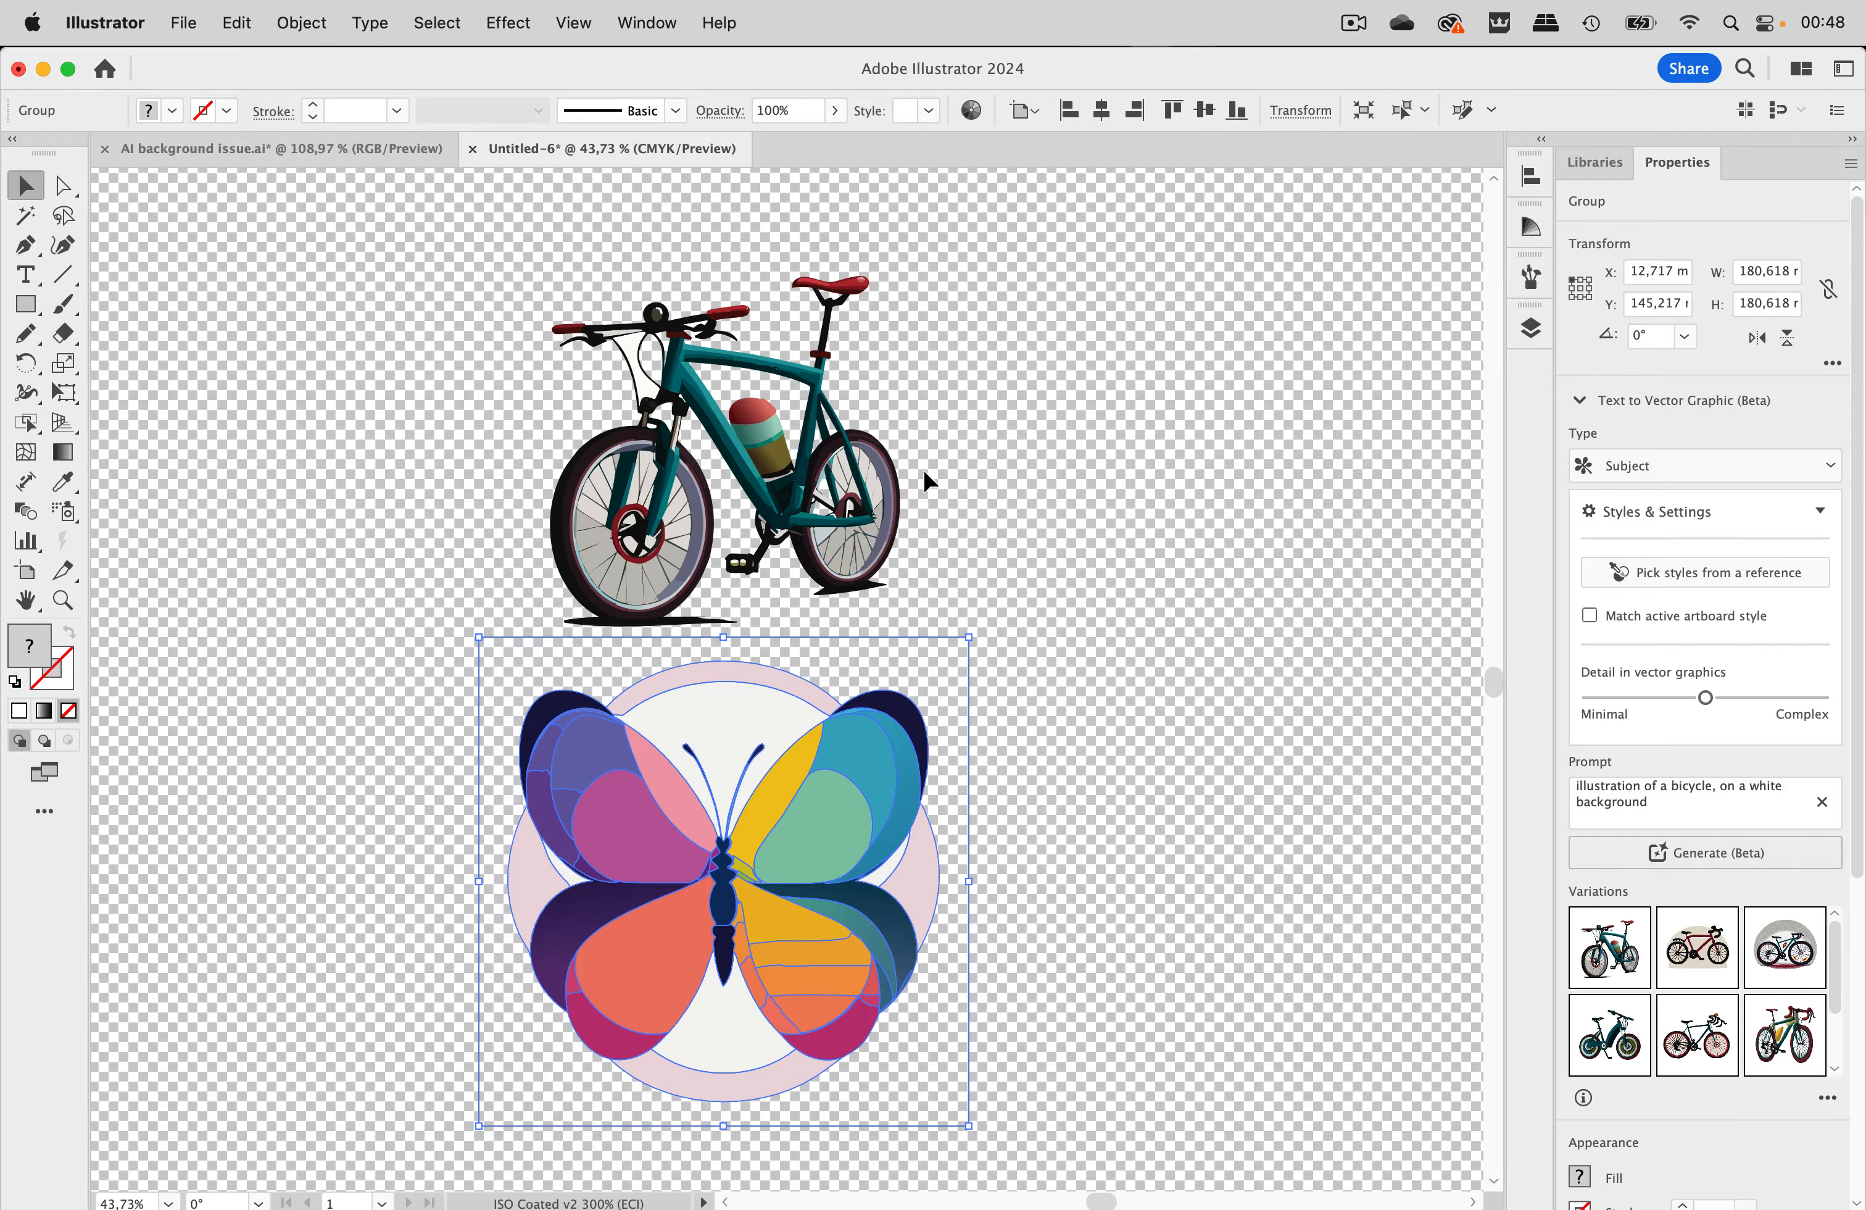
left_click(582, 22)
left_click(607, 679)
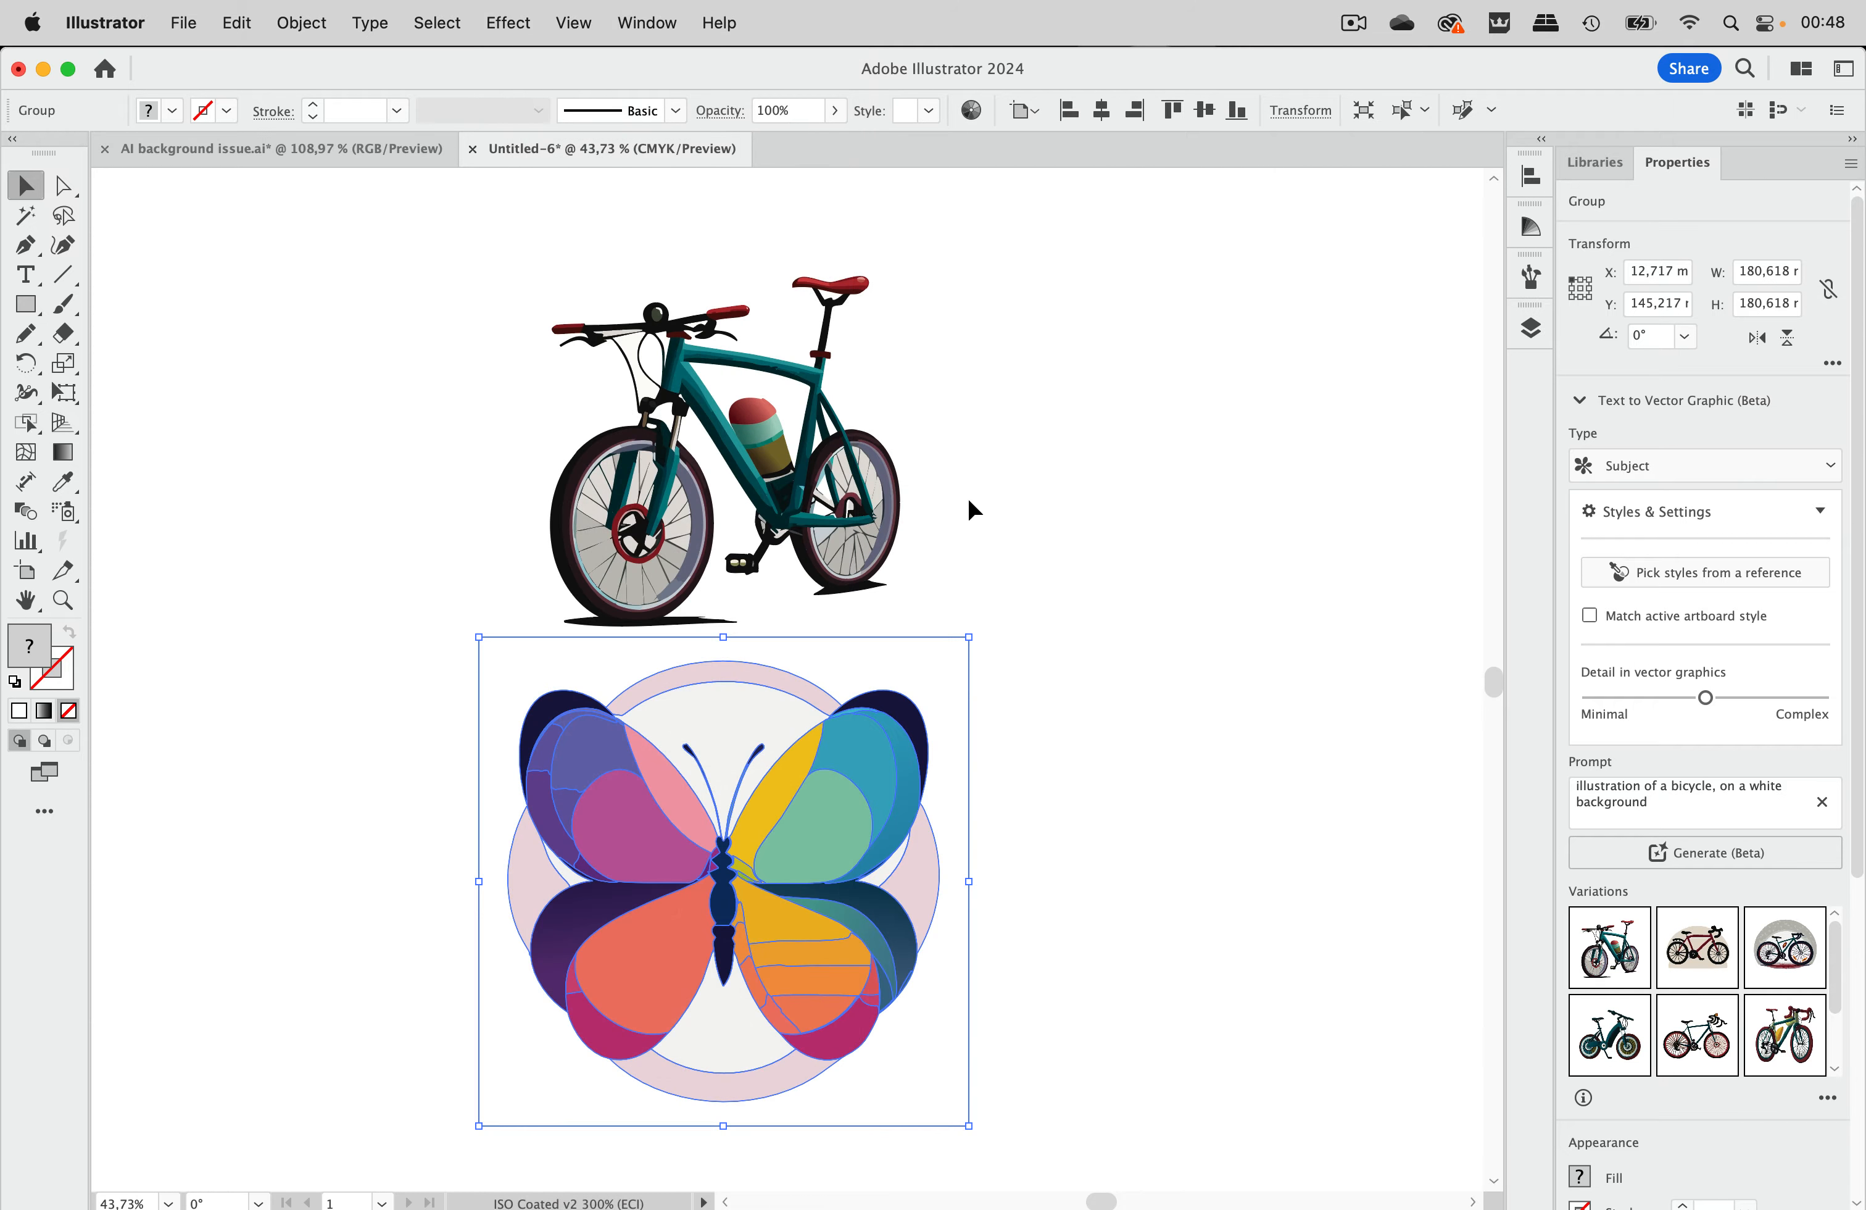
left_click(970, 501)
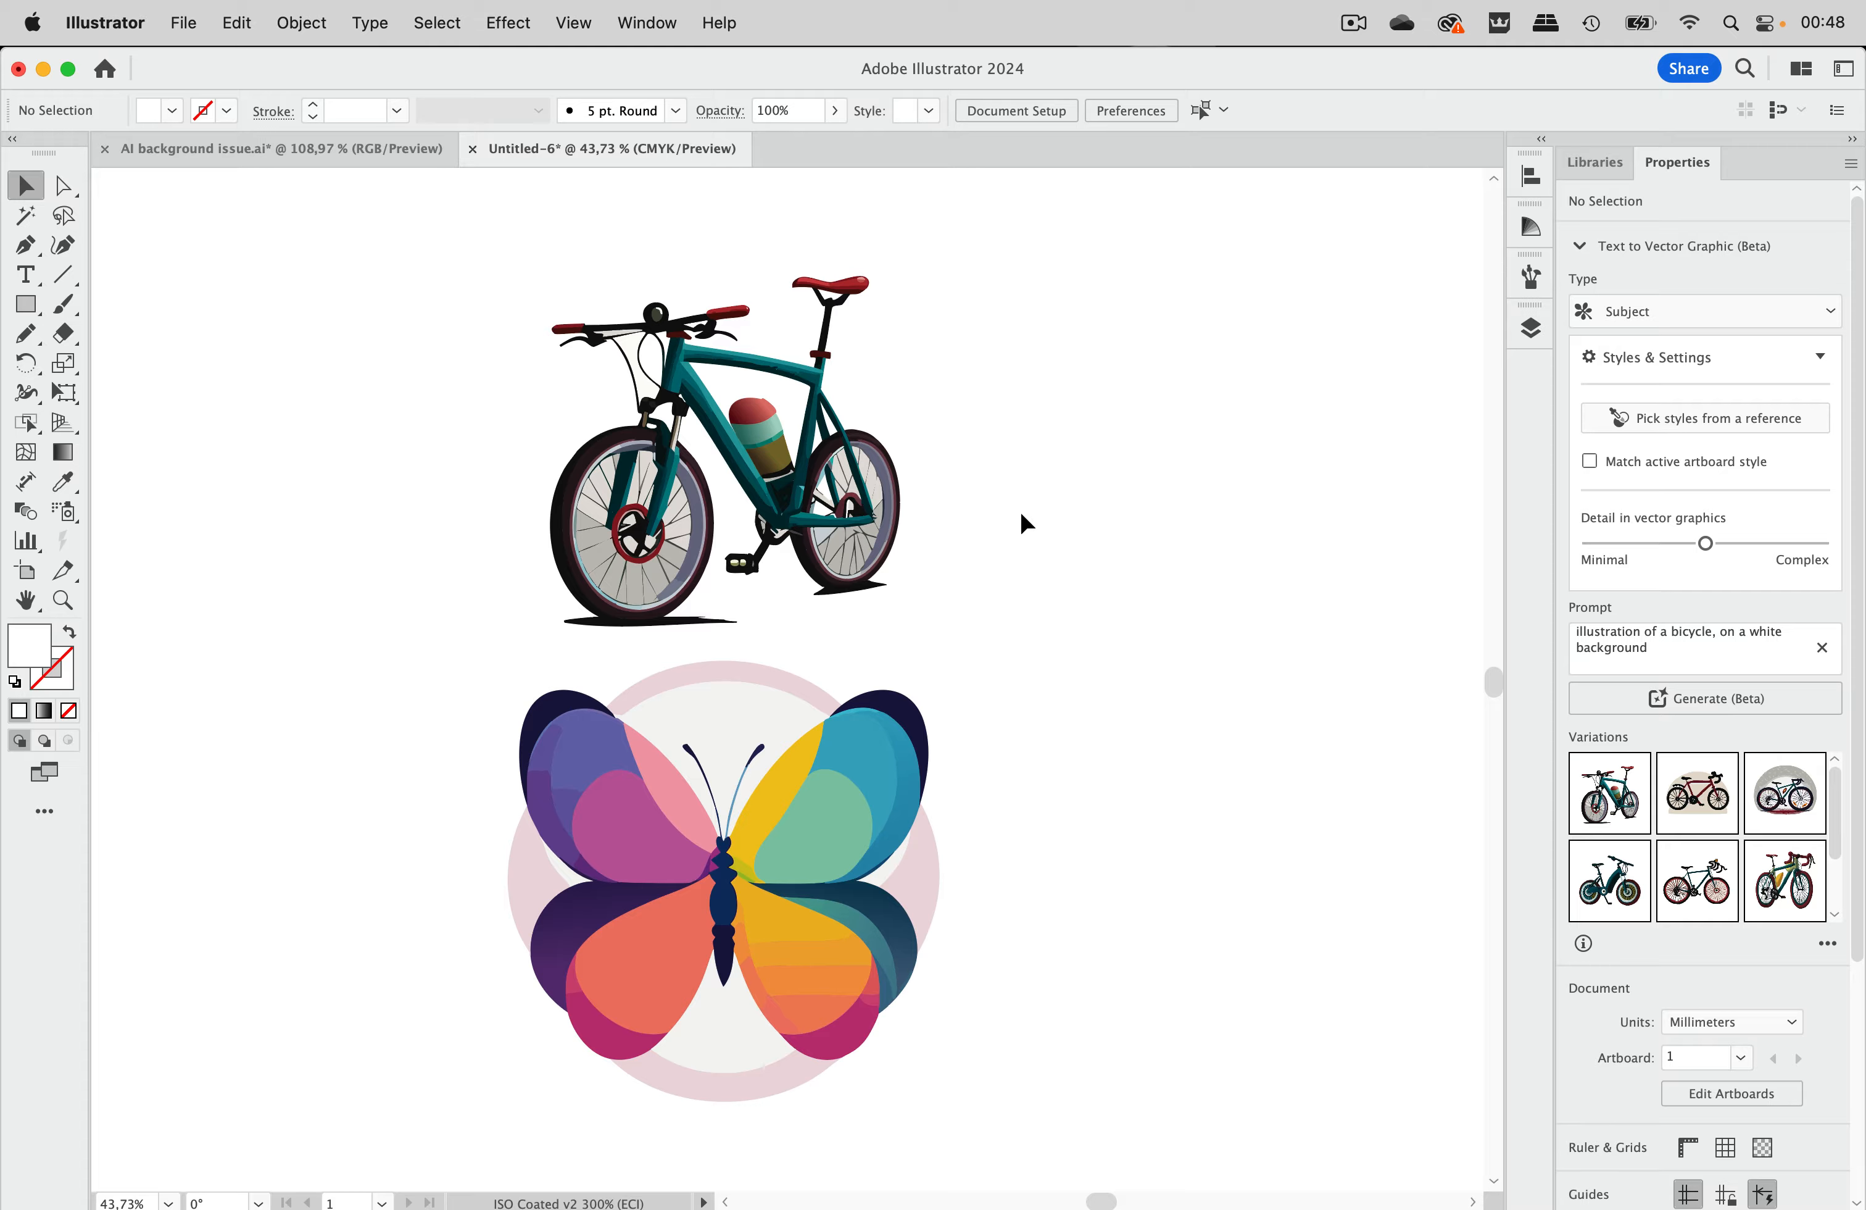
Copy the bicycle group, switch to InDesign and paste it onto the blank A4 page, leaving nothing selected.
left_click(809, 437)
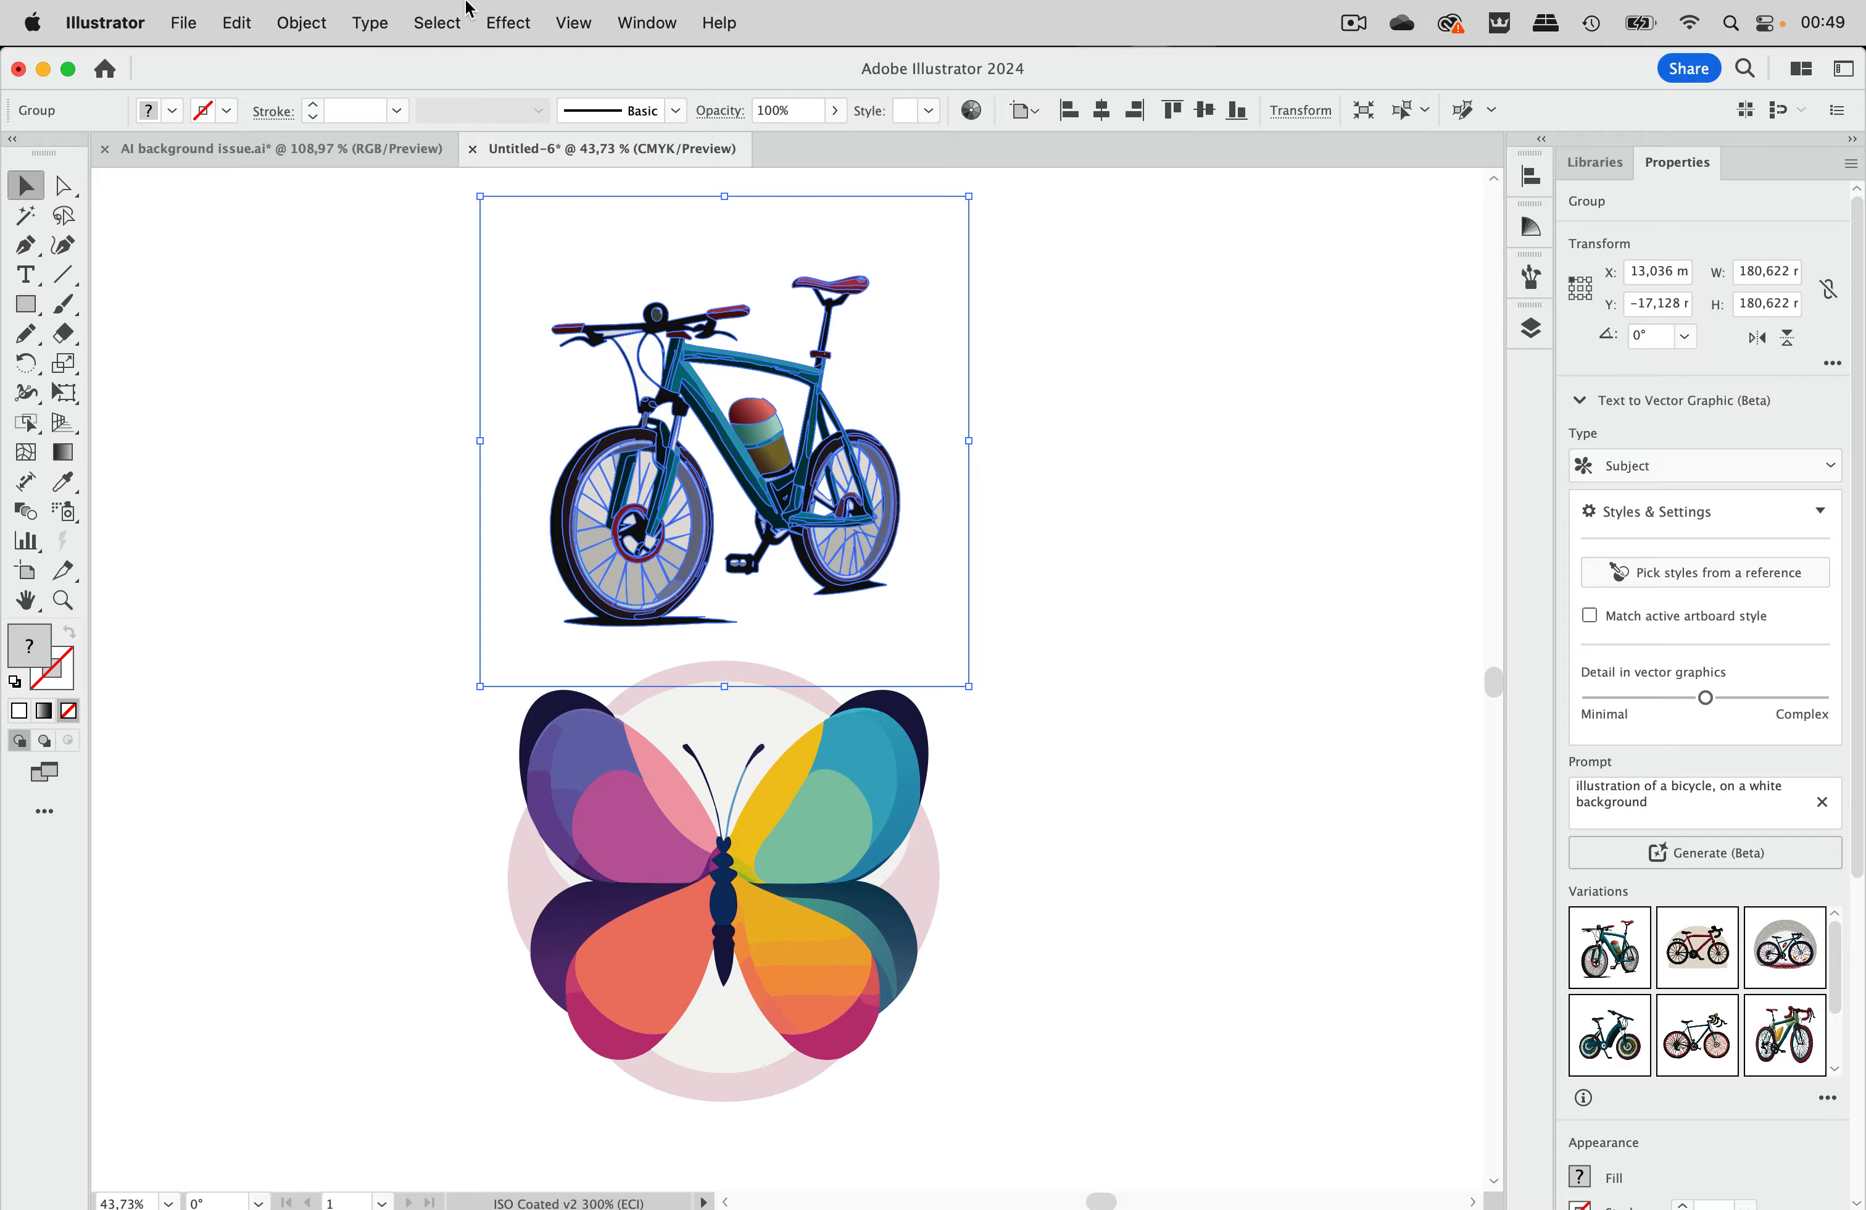
left_click(245, 23)
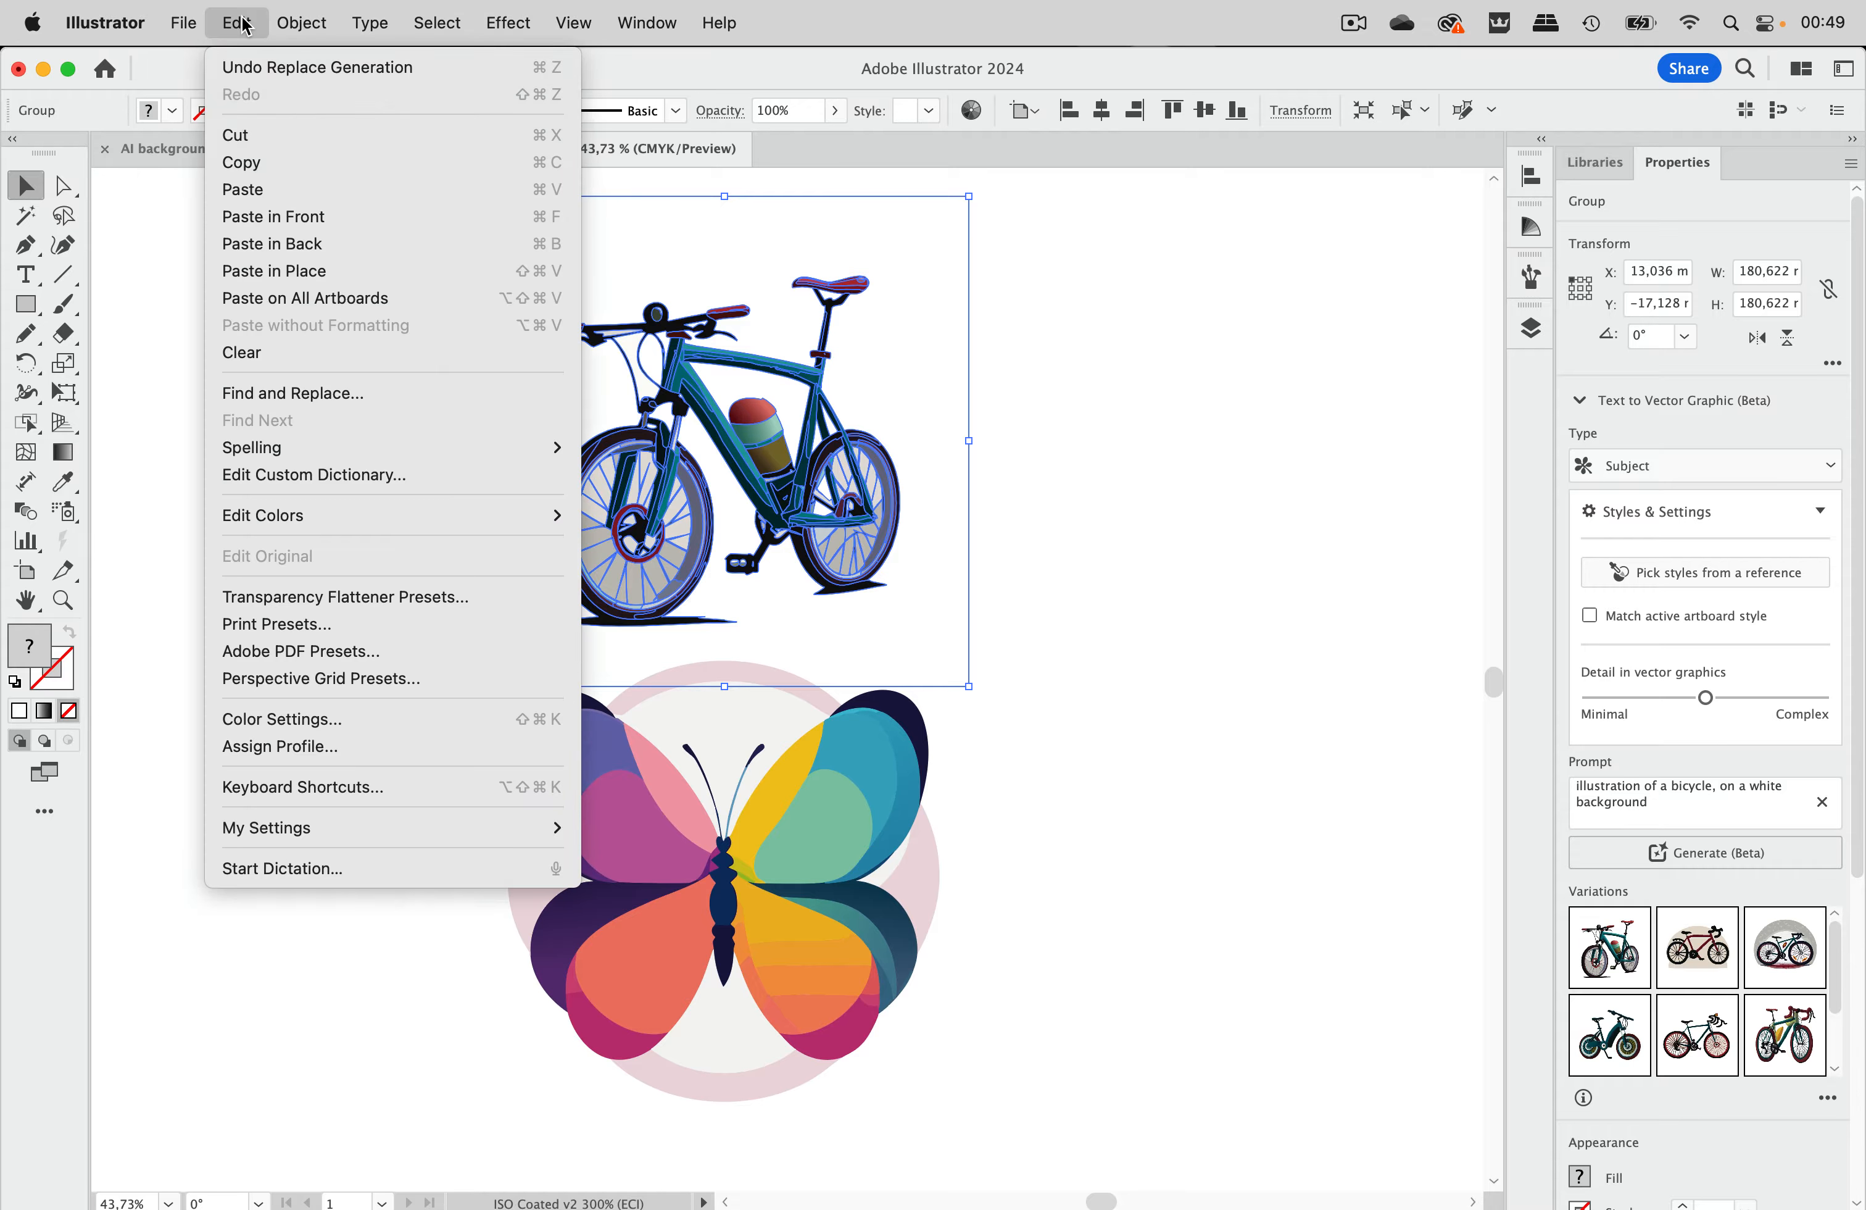
left_click(237, 163)
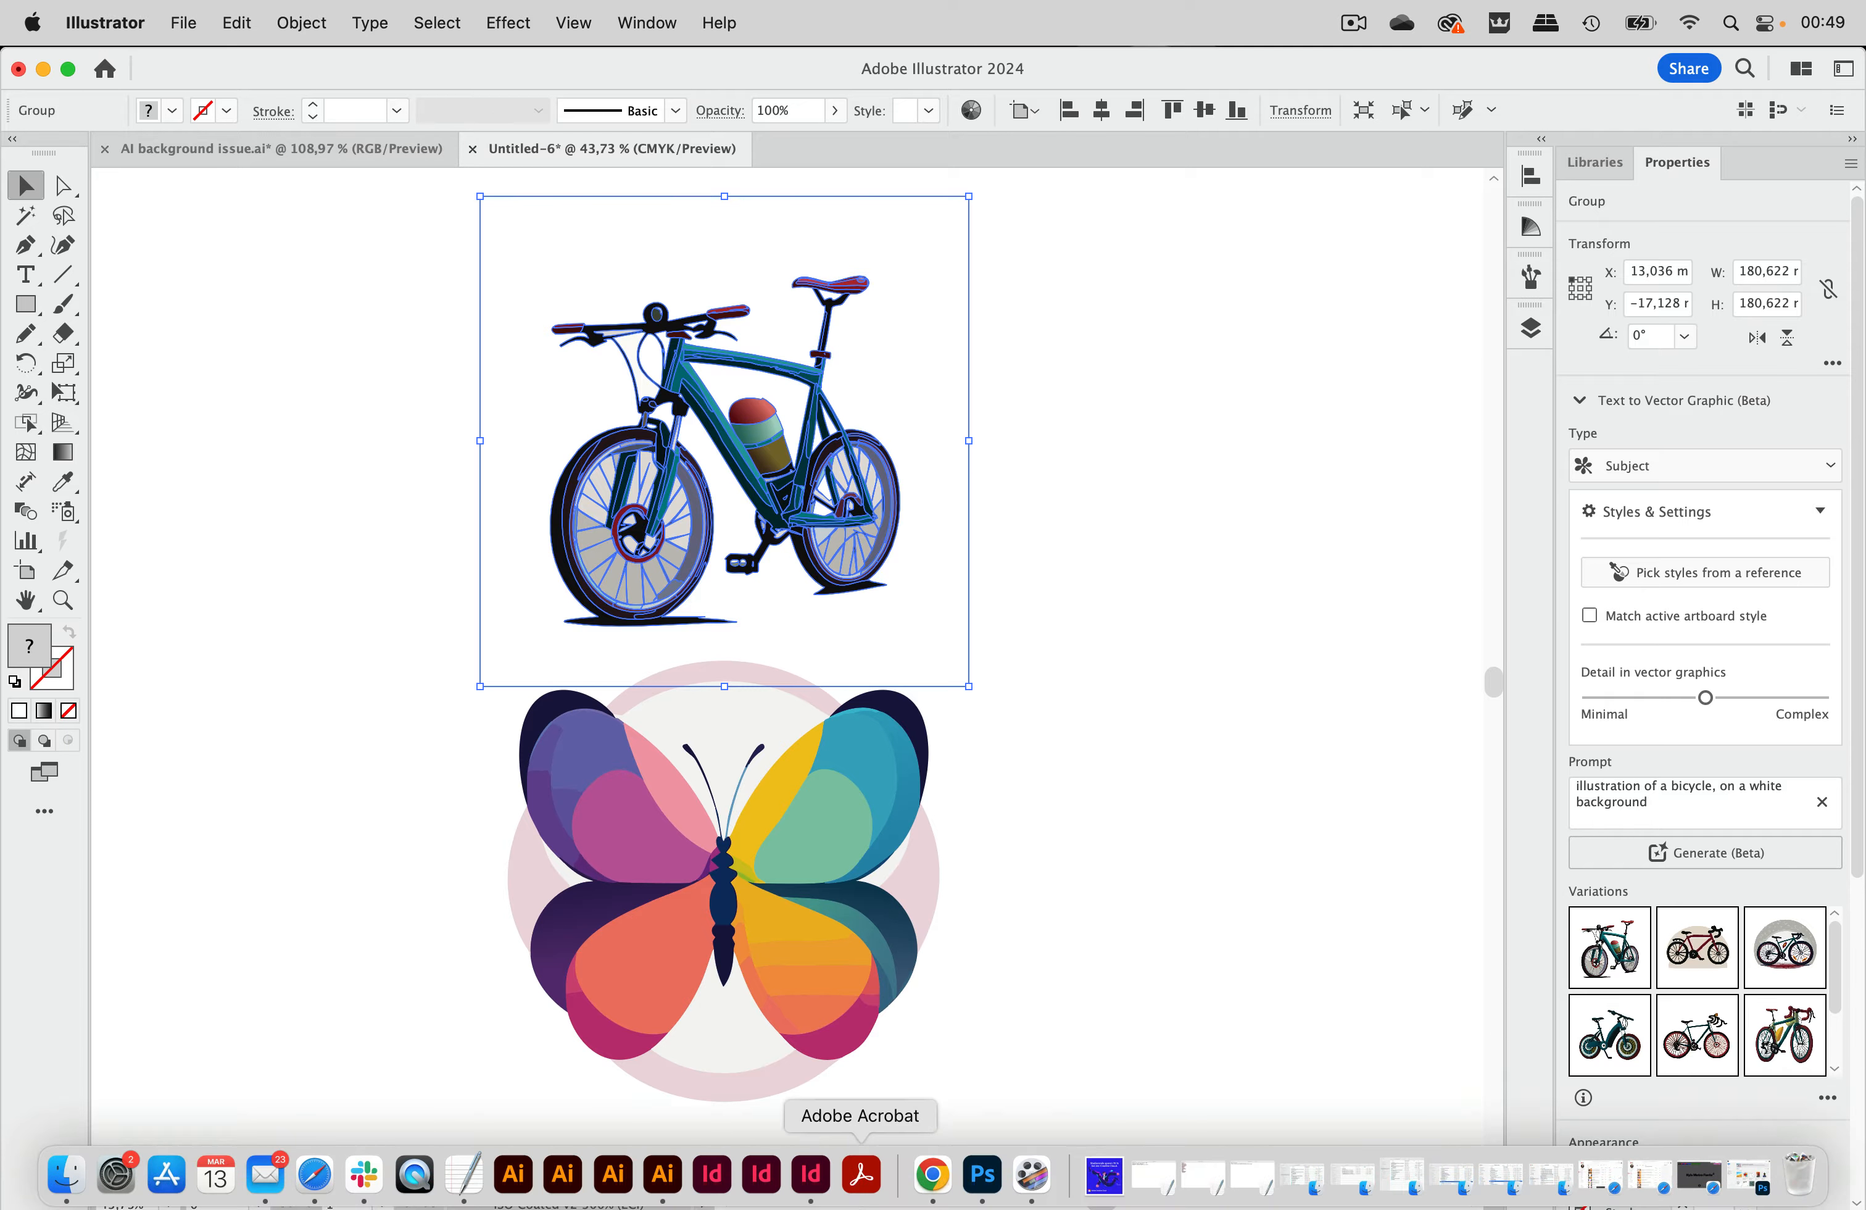
left_click(811, 1174)
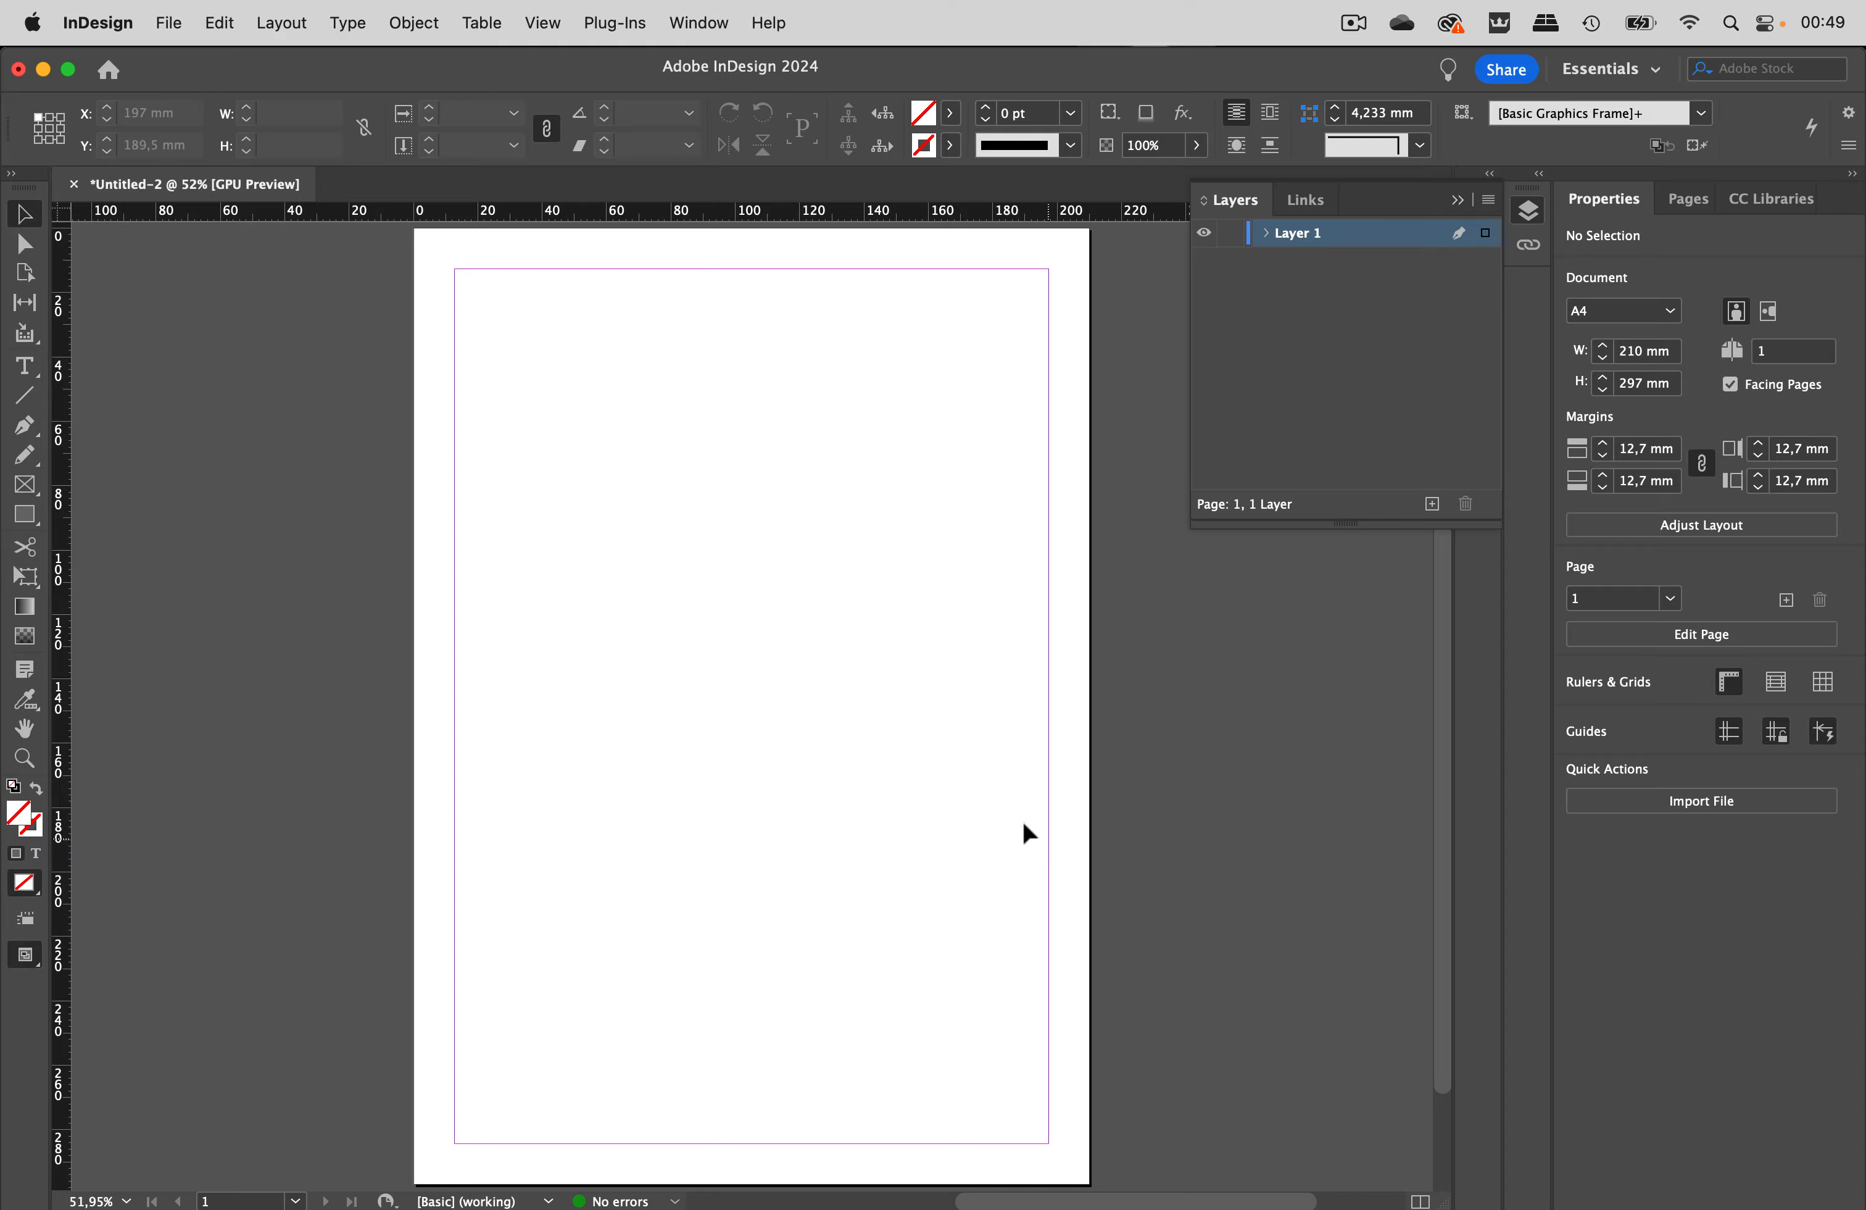
left_click(220, 23)
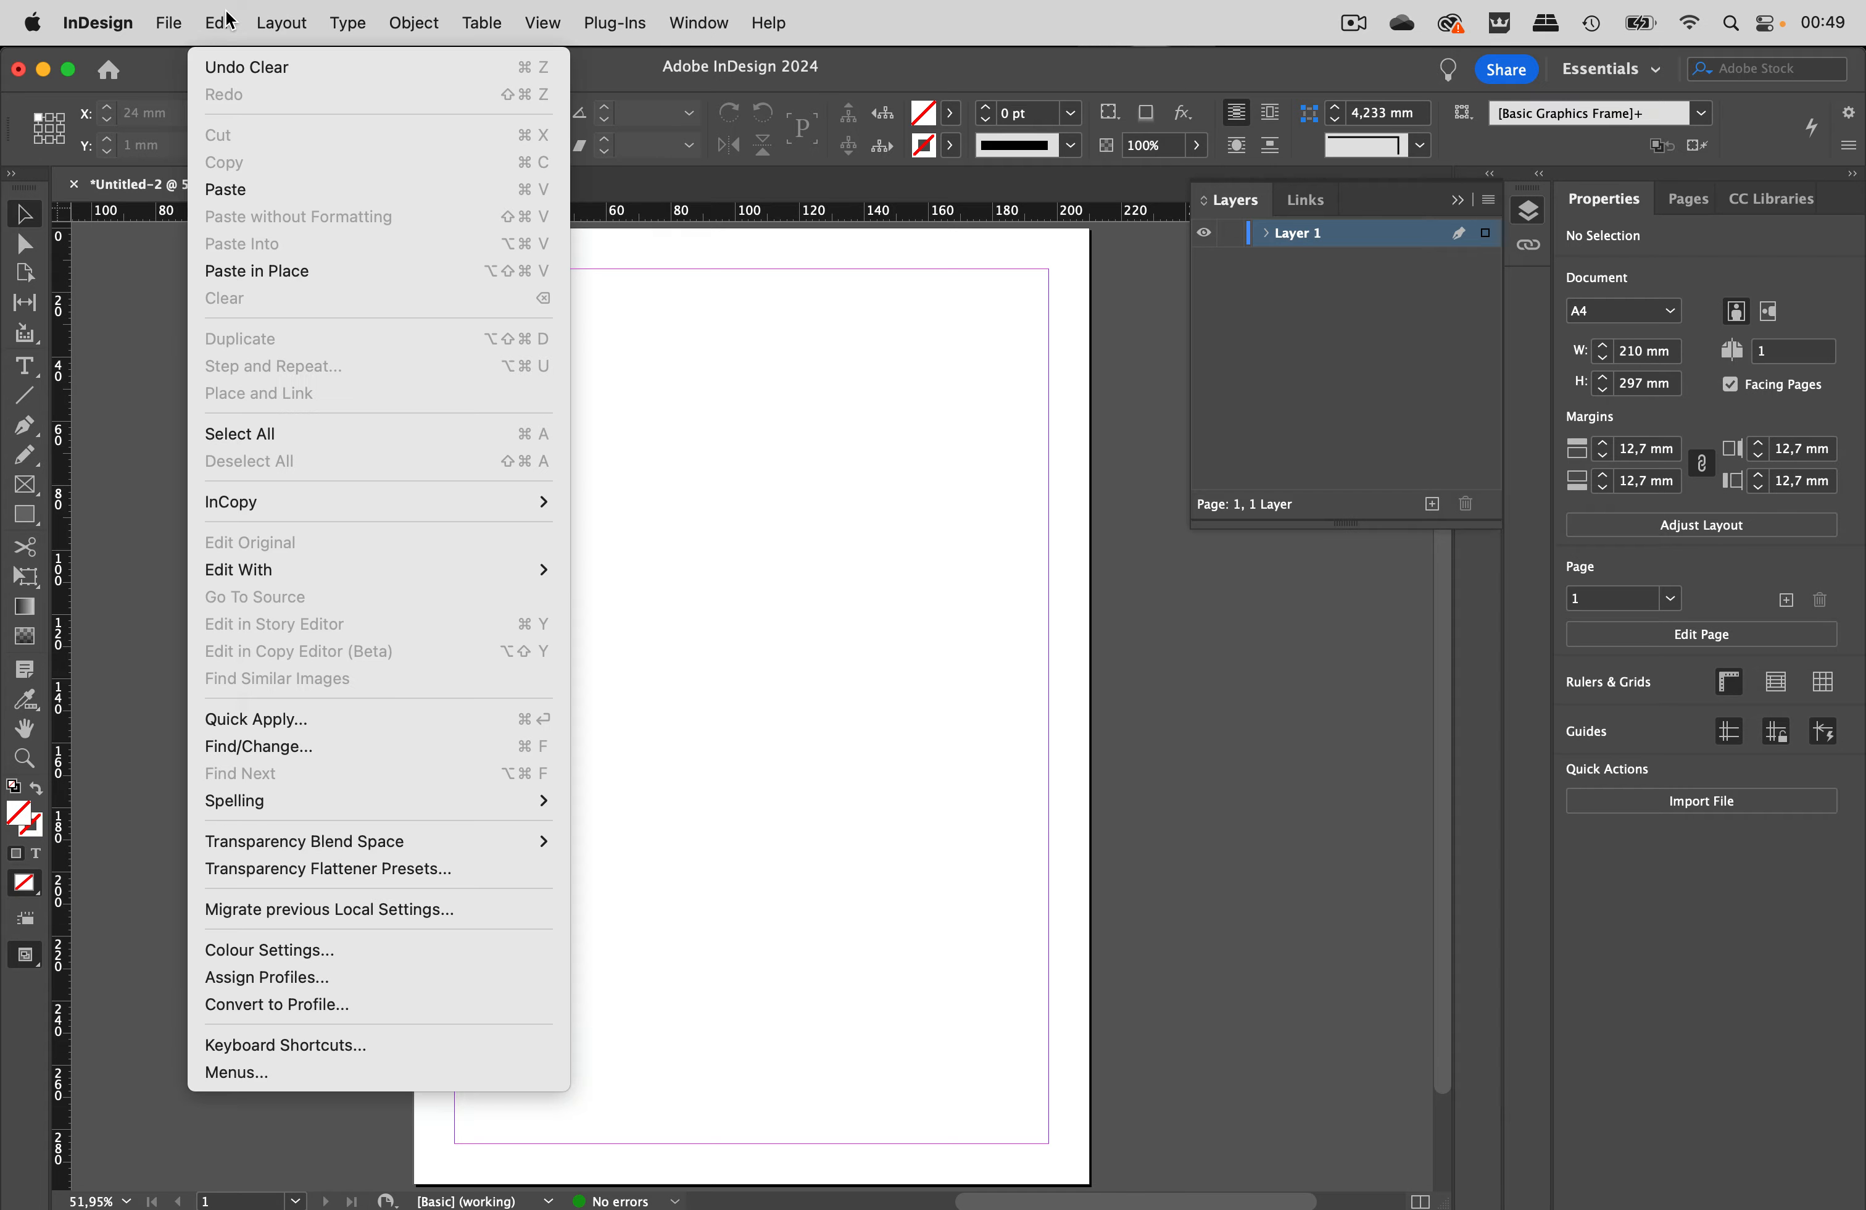
left_click(262, 191)
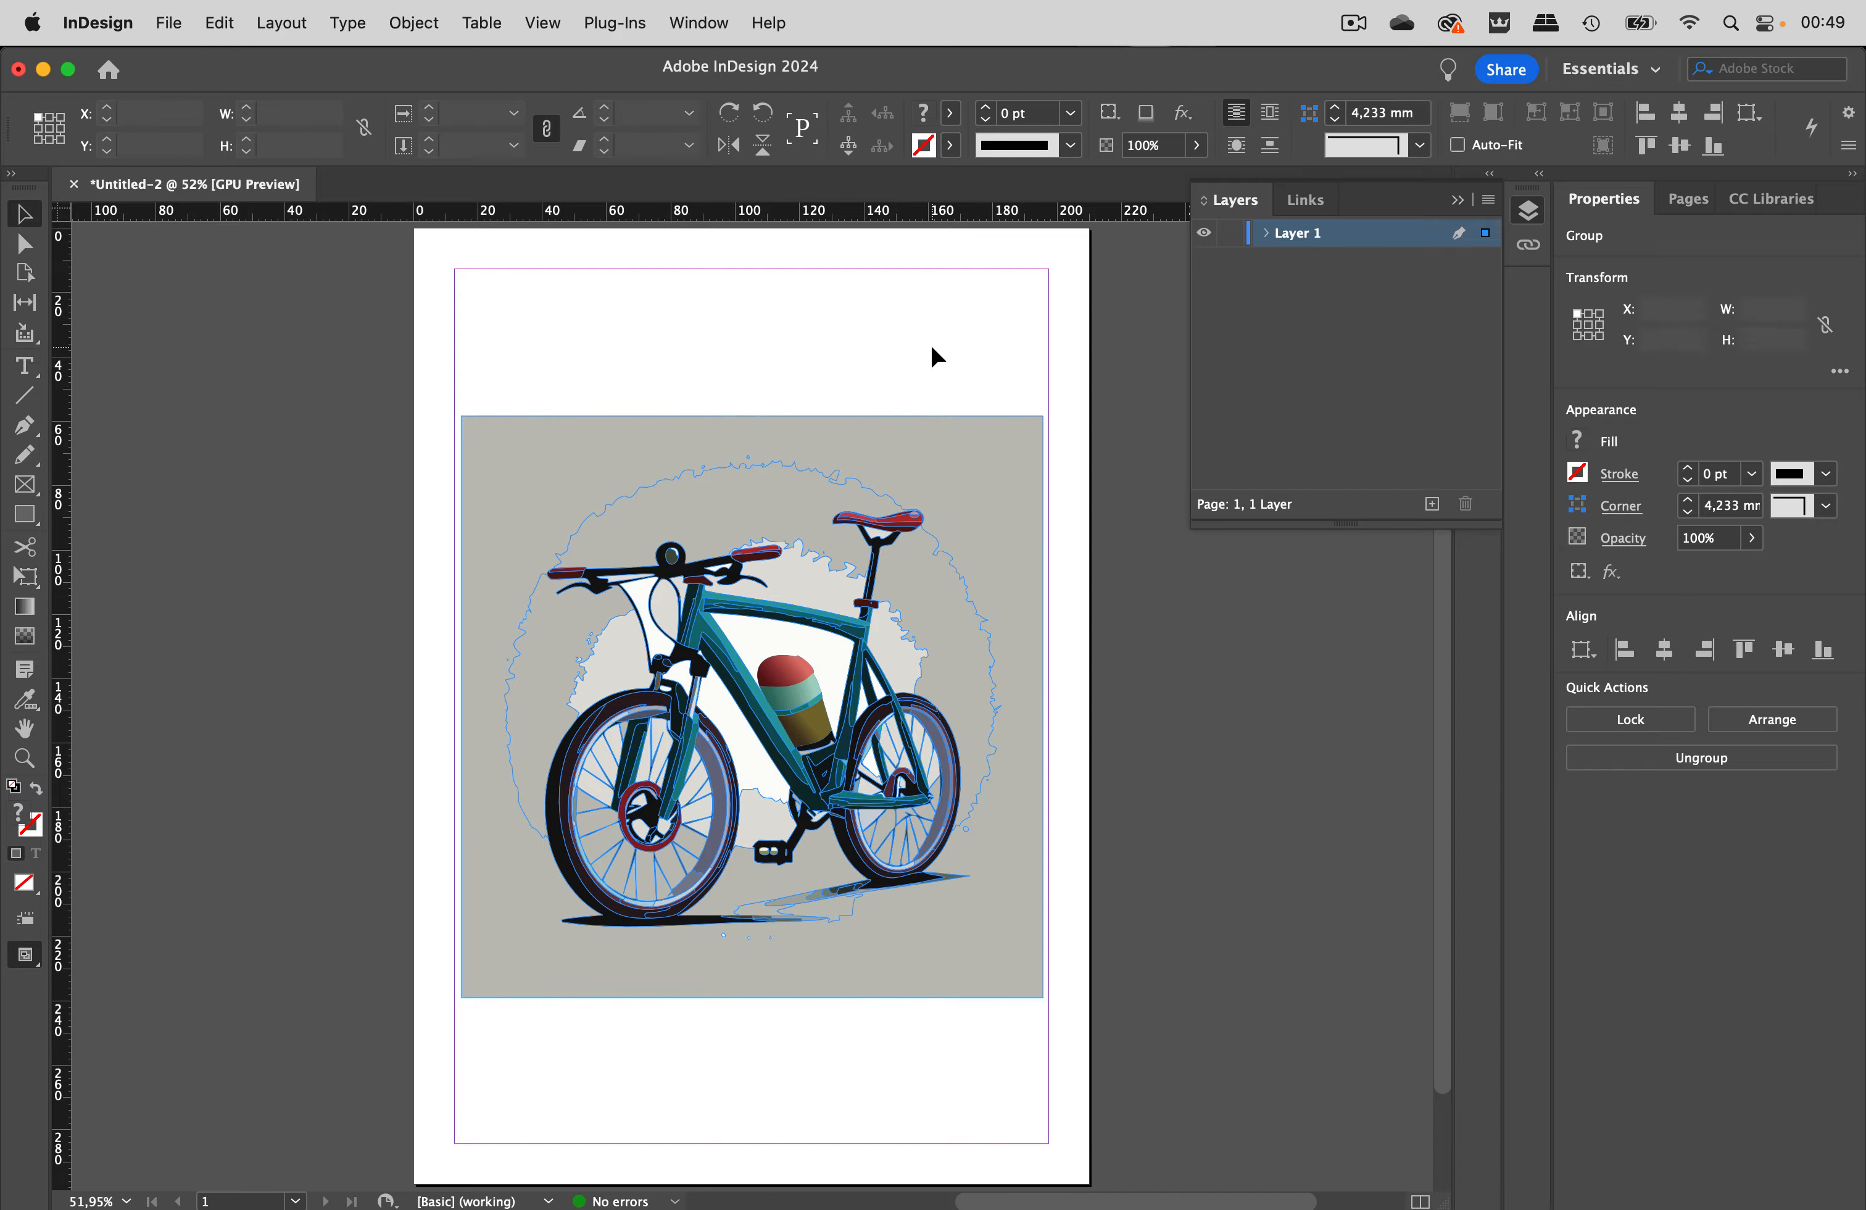
left_click(933, 347)
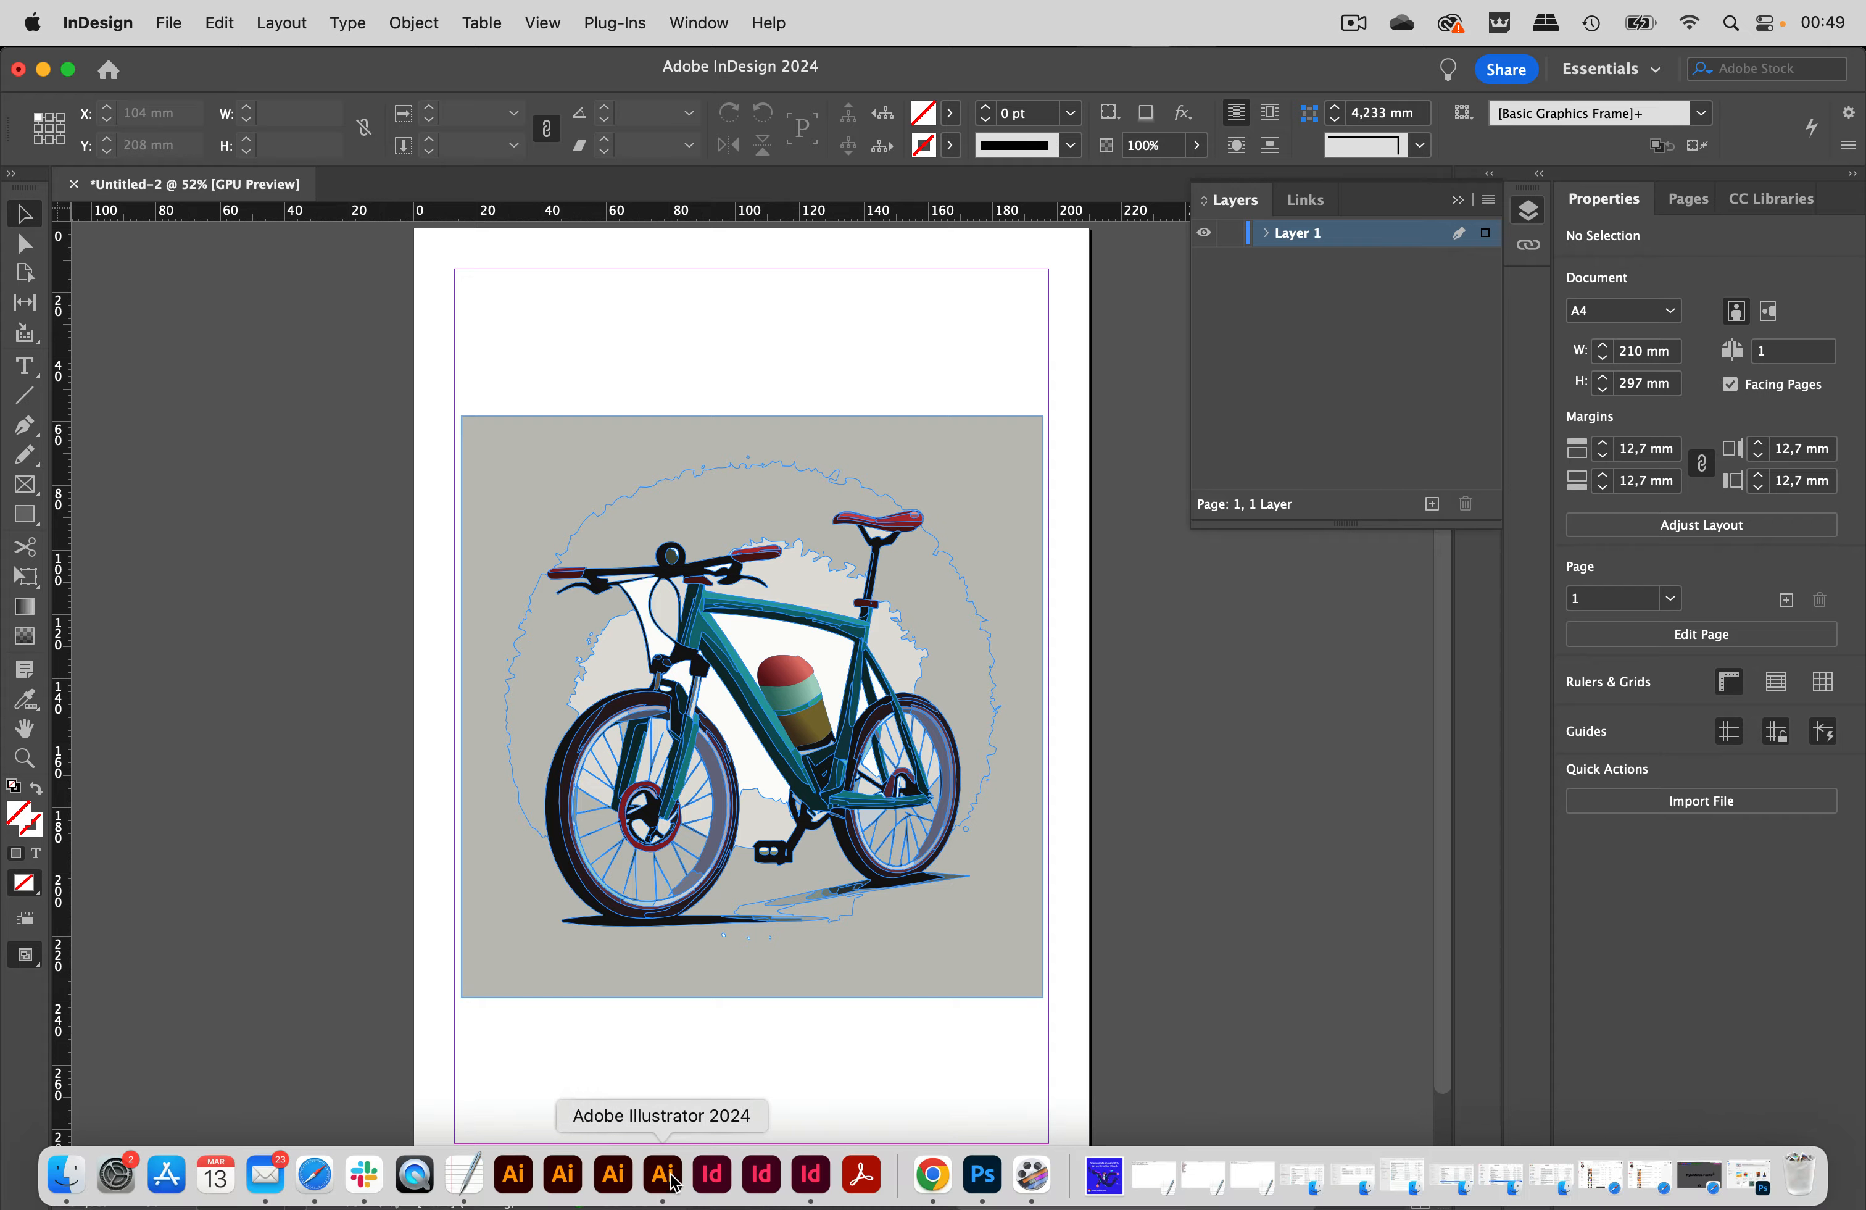
Switch back to Illustrator, reselect the bicycle group and show its layer structure in a taller Layers panel.
left_click(654, 1176)
left_click(1125, 510)
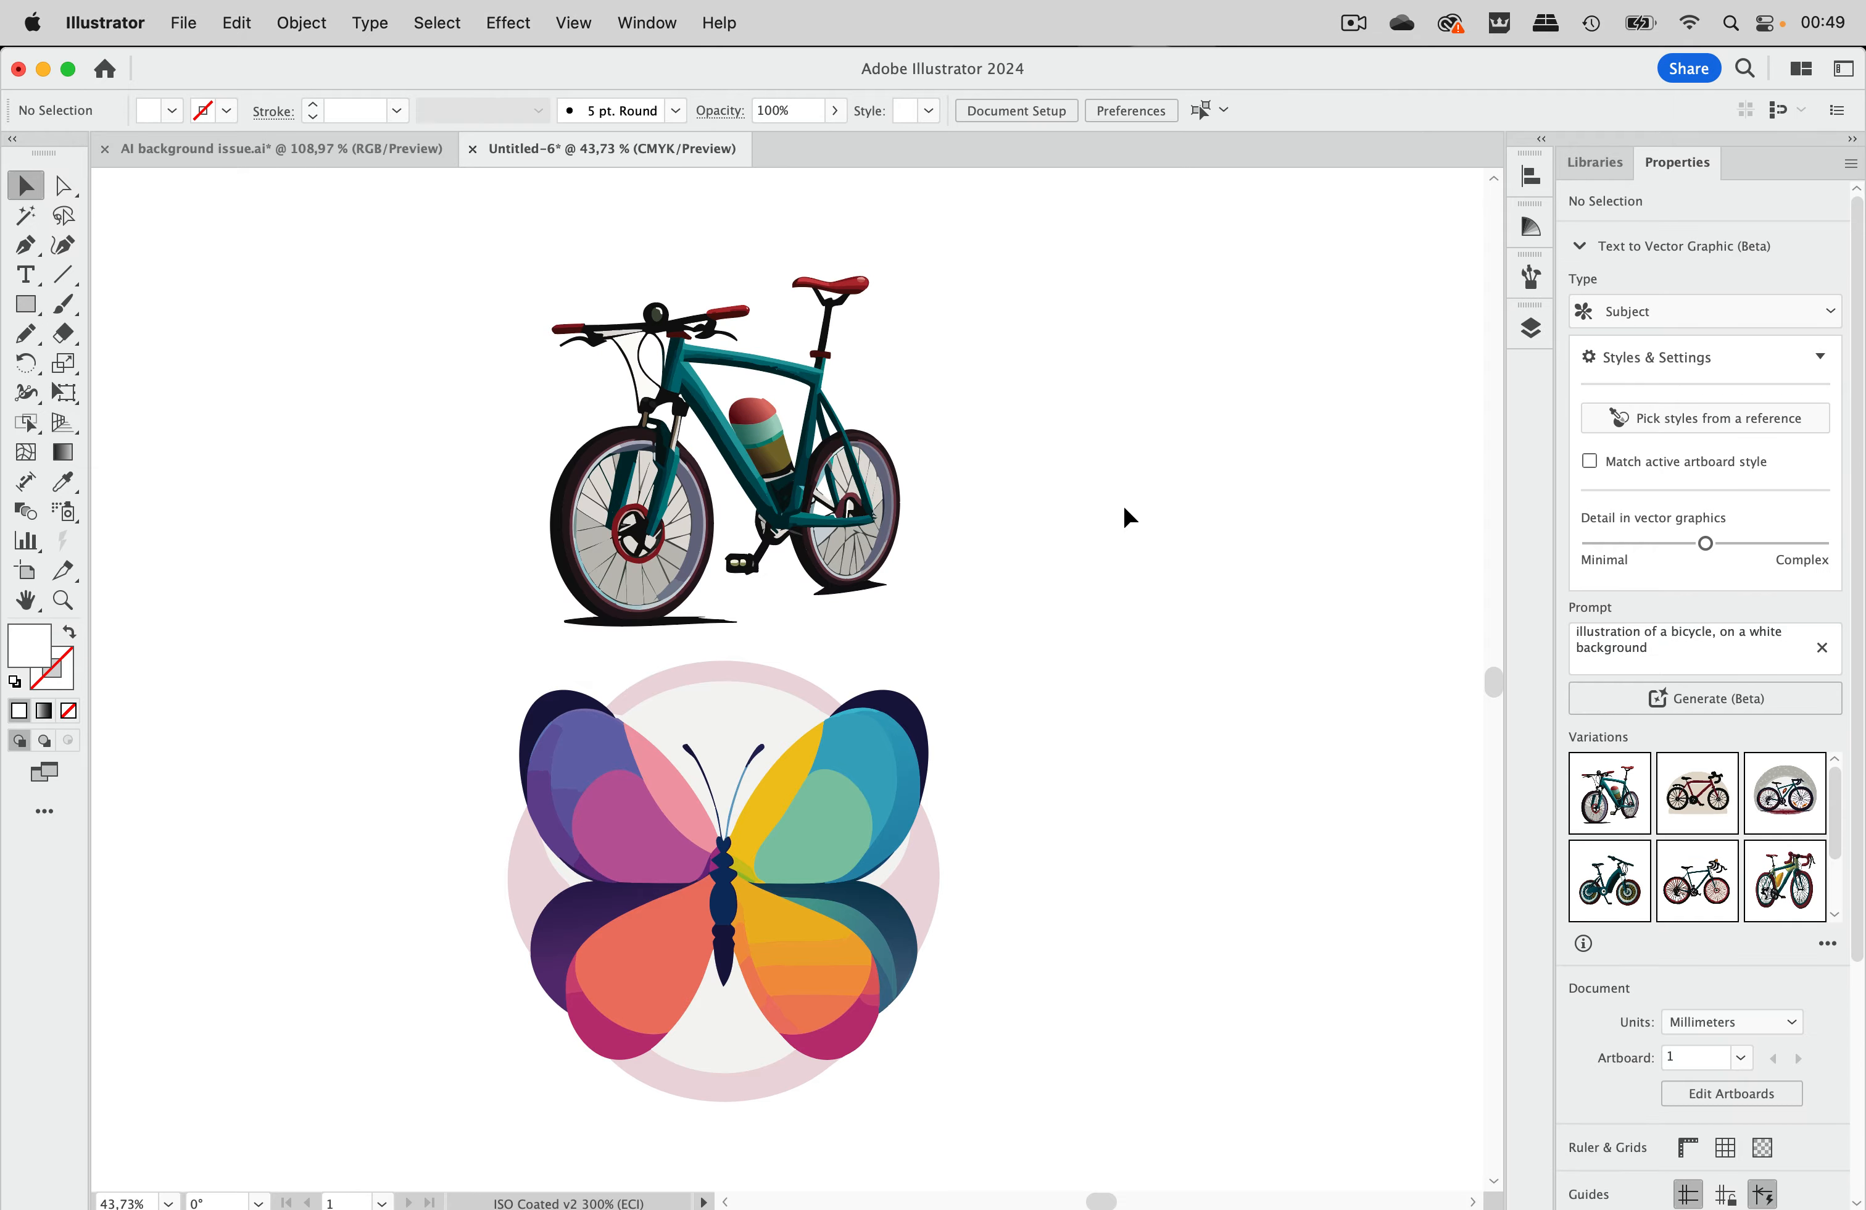
key("super+z")
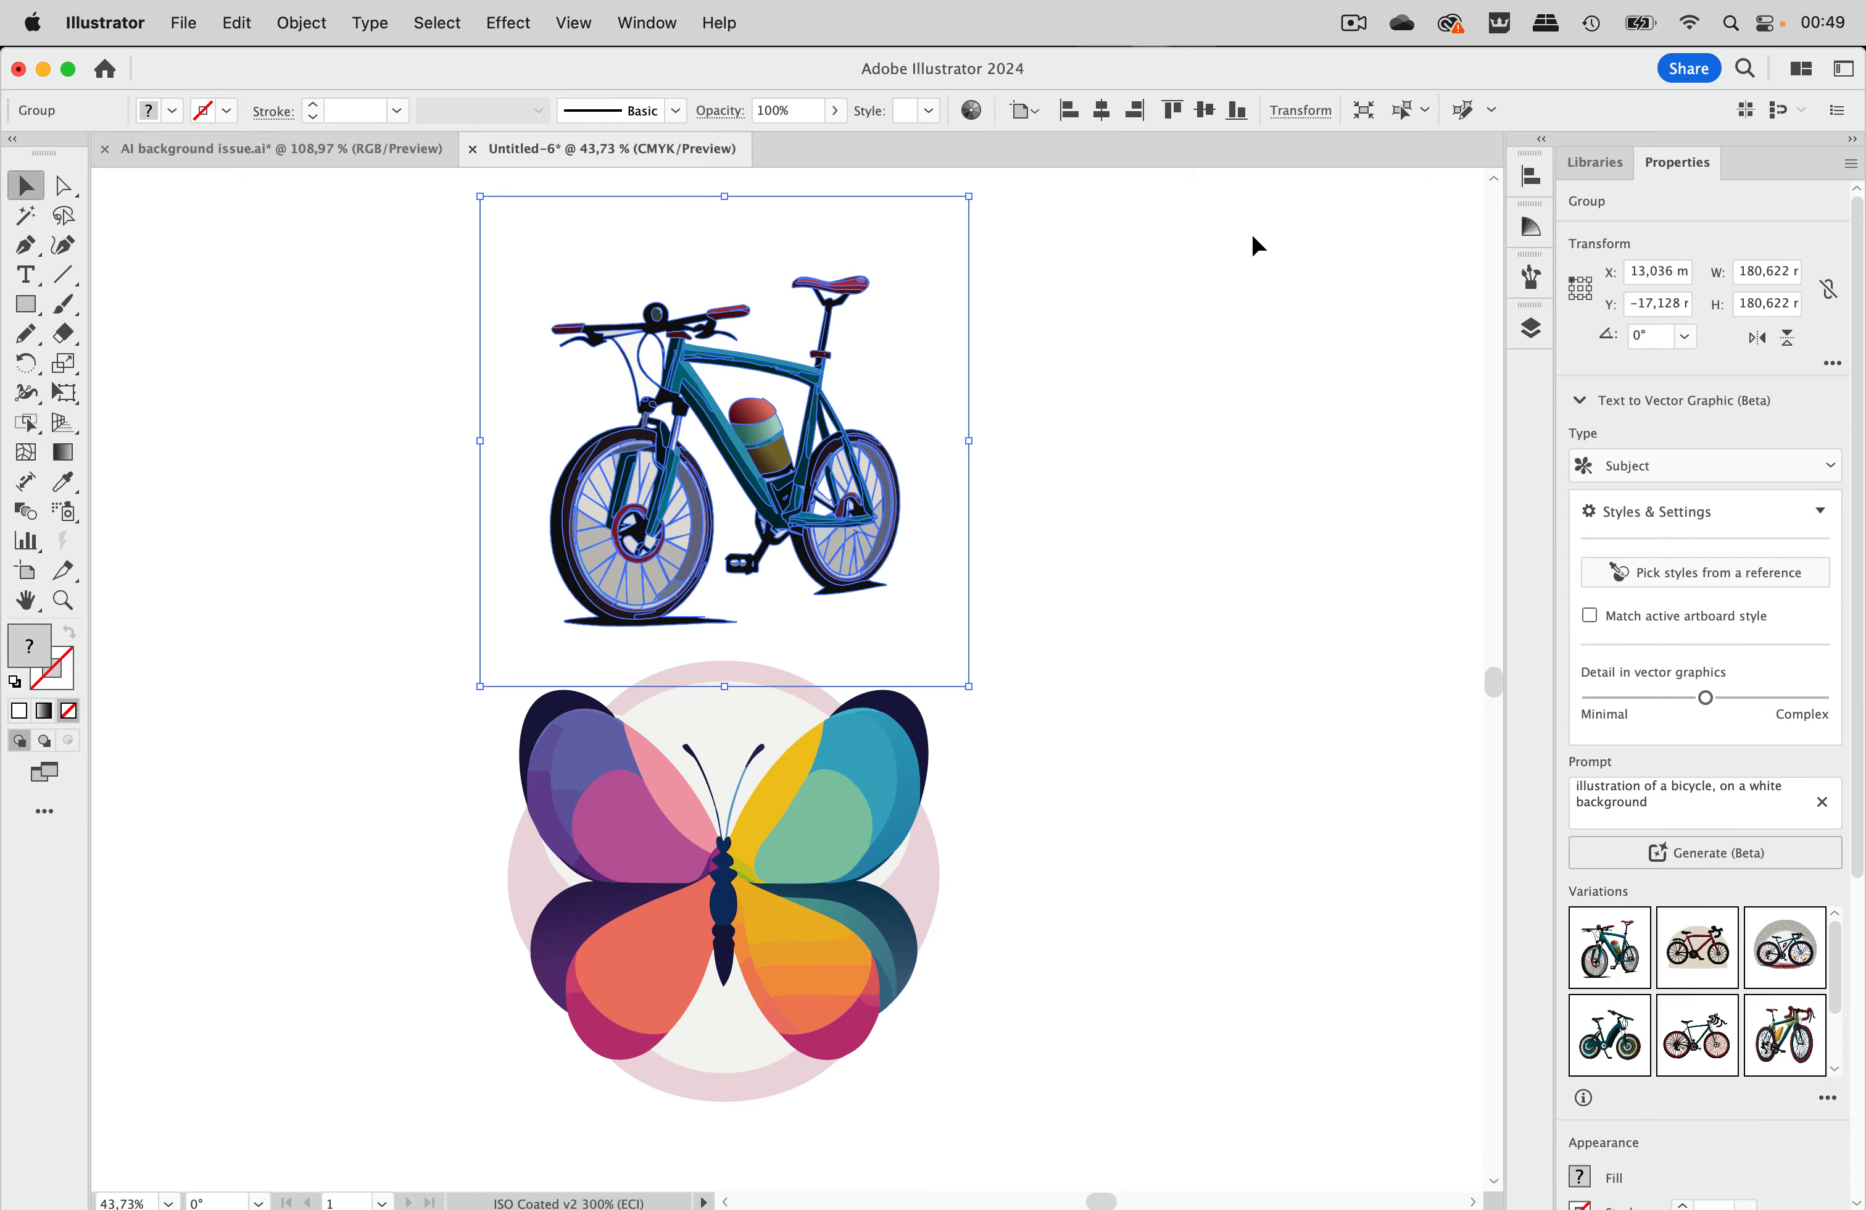
left_click(1532, 328)
left_click_drag(1352, 557, 1359, 882)
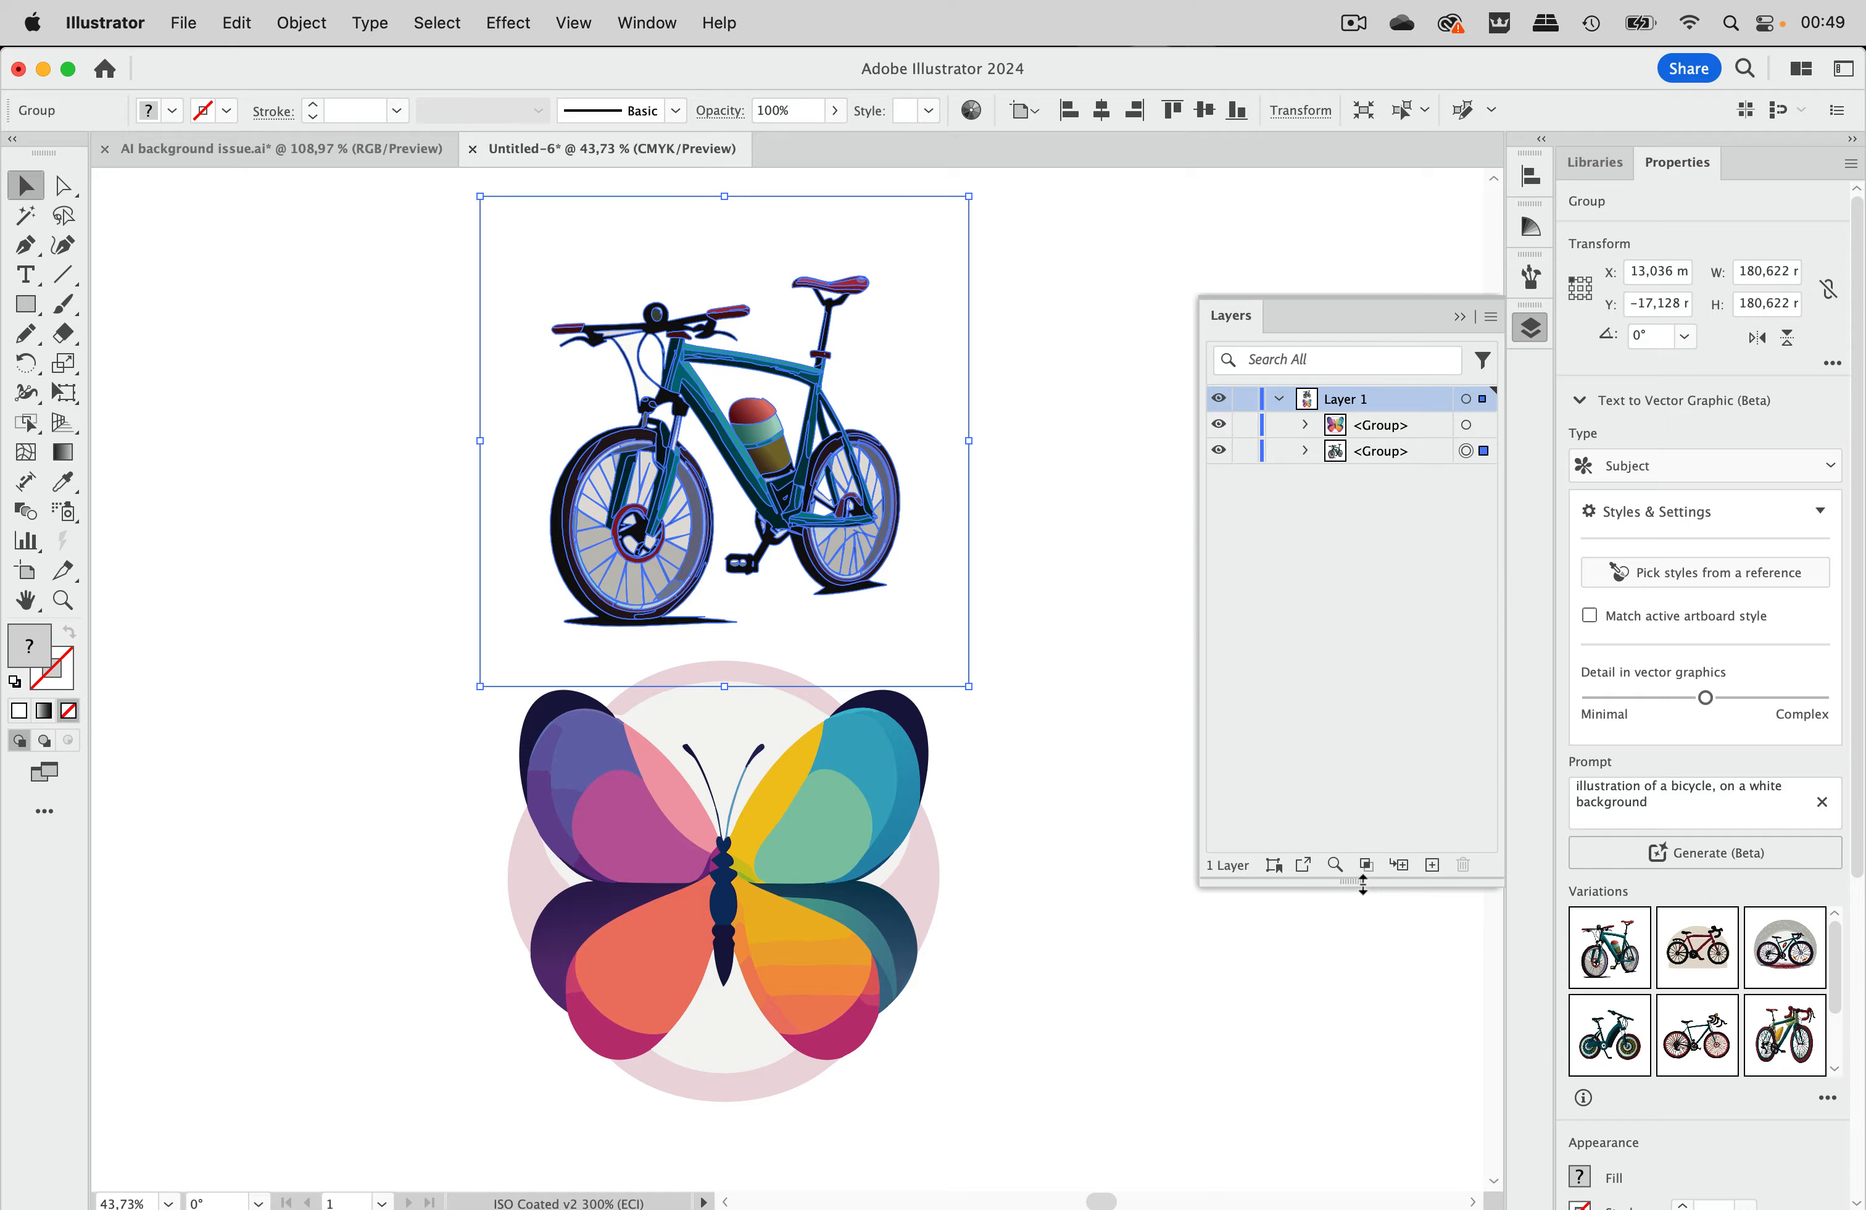
Expand the bicycle group and its nested artwork group in a widened Layers panel.
left_click(1434, 460)
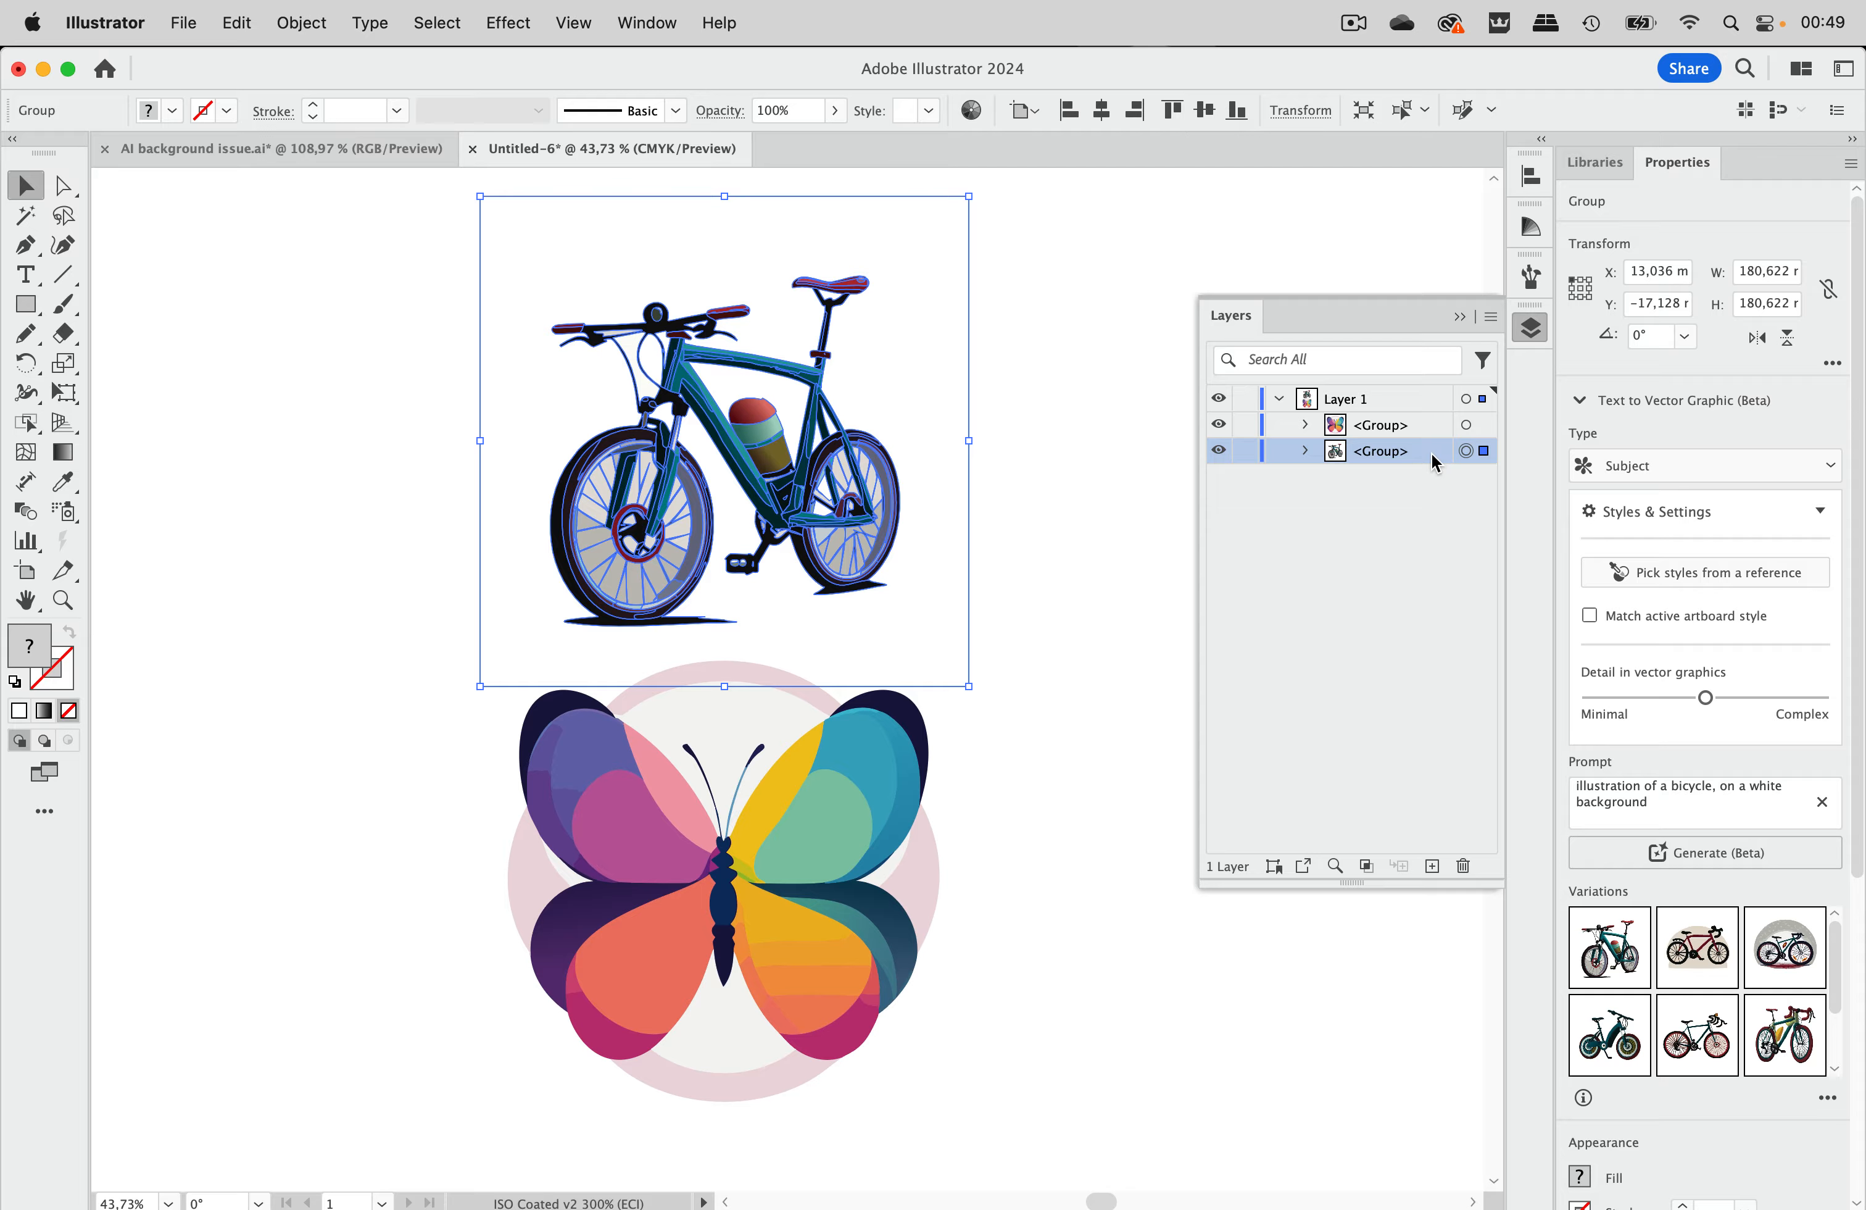
left_click(1307, 451)
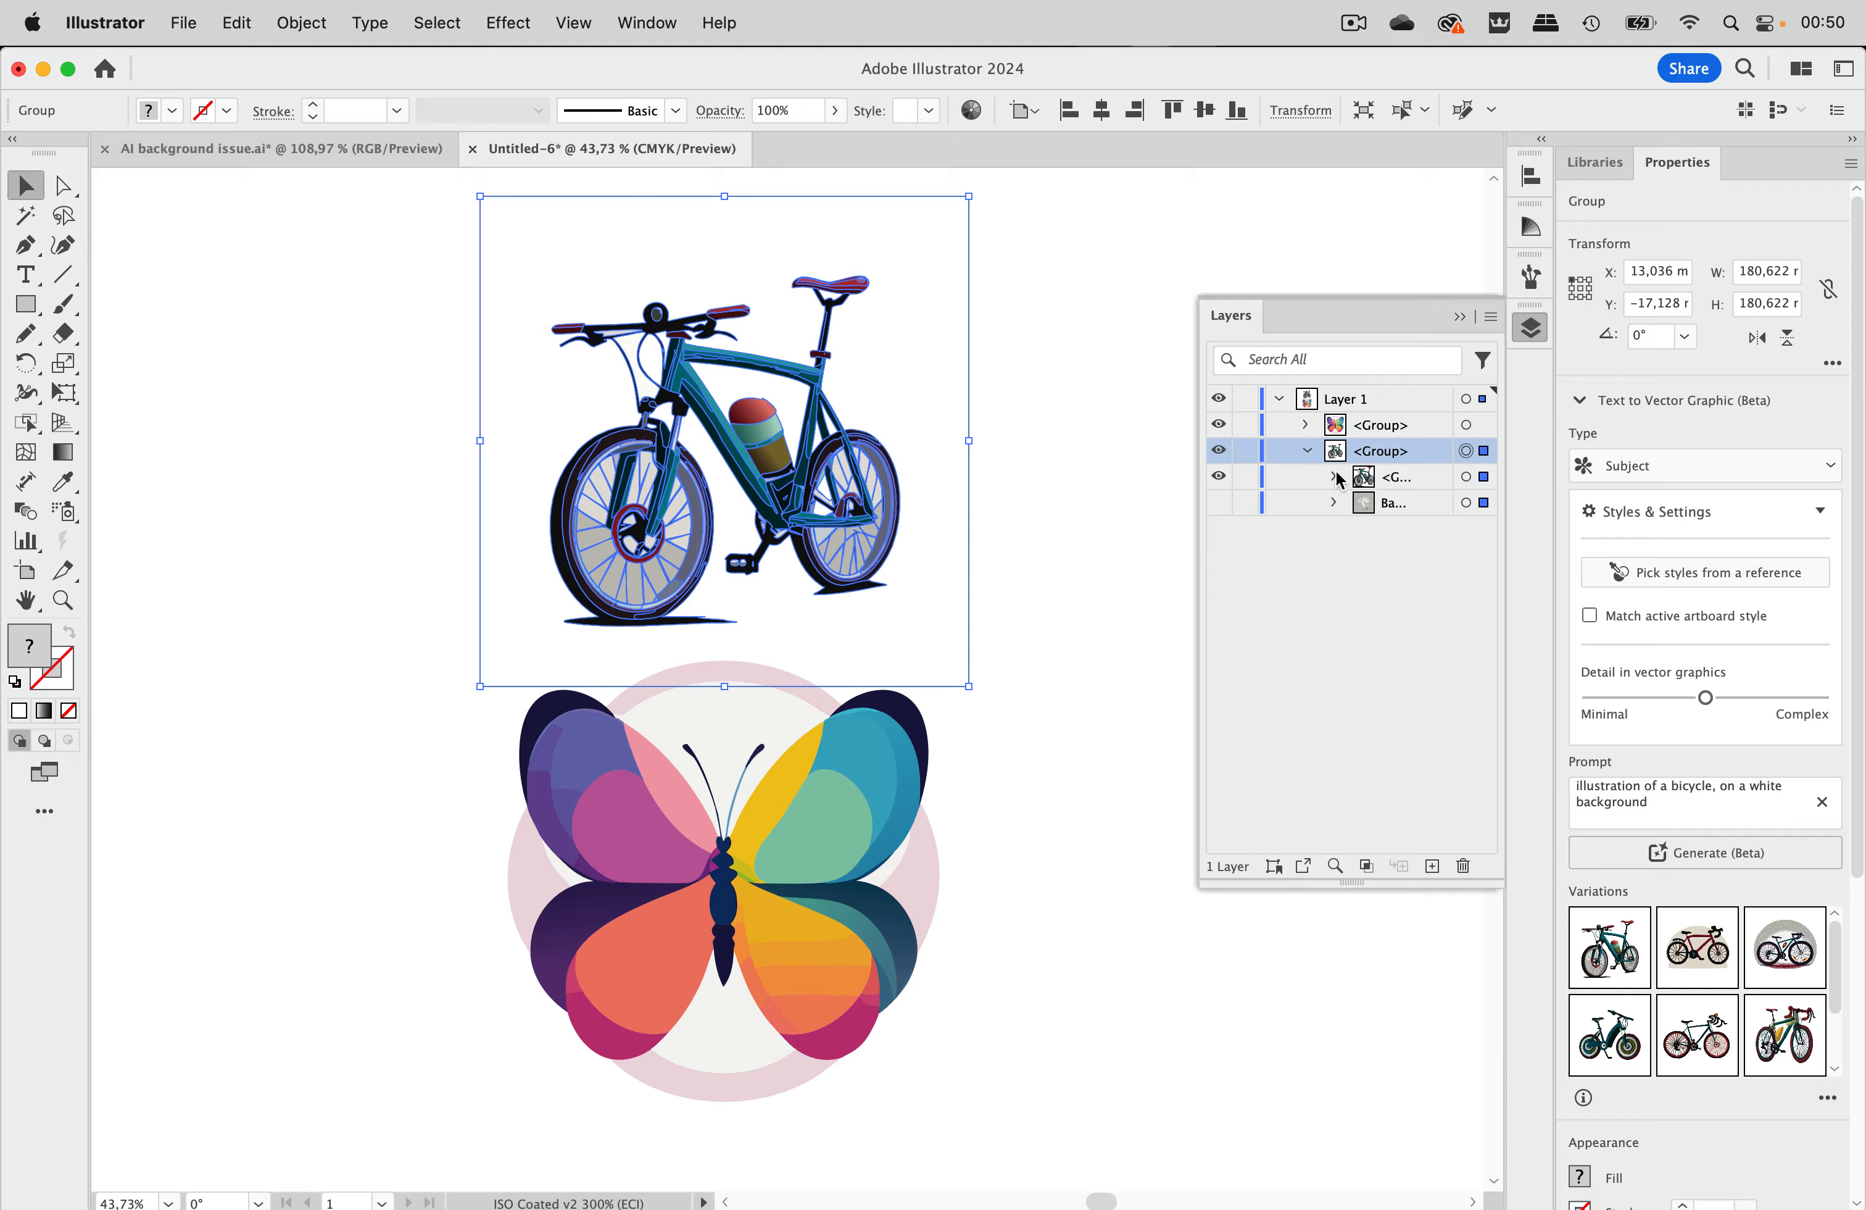
left_click_drag(1200, 529, 1080, 530)
left_click(1362, 478)
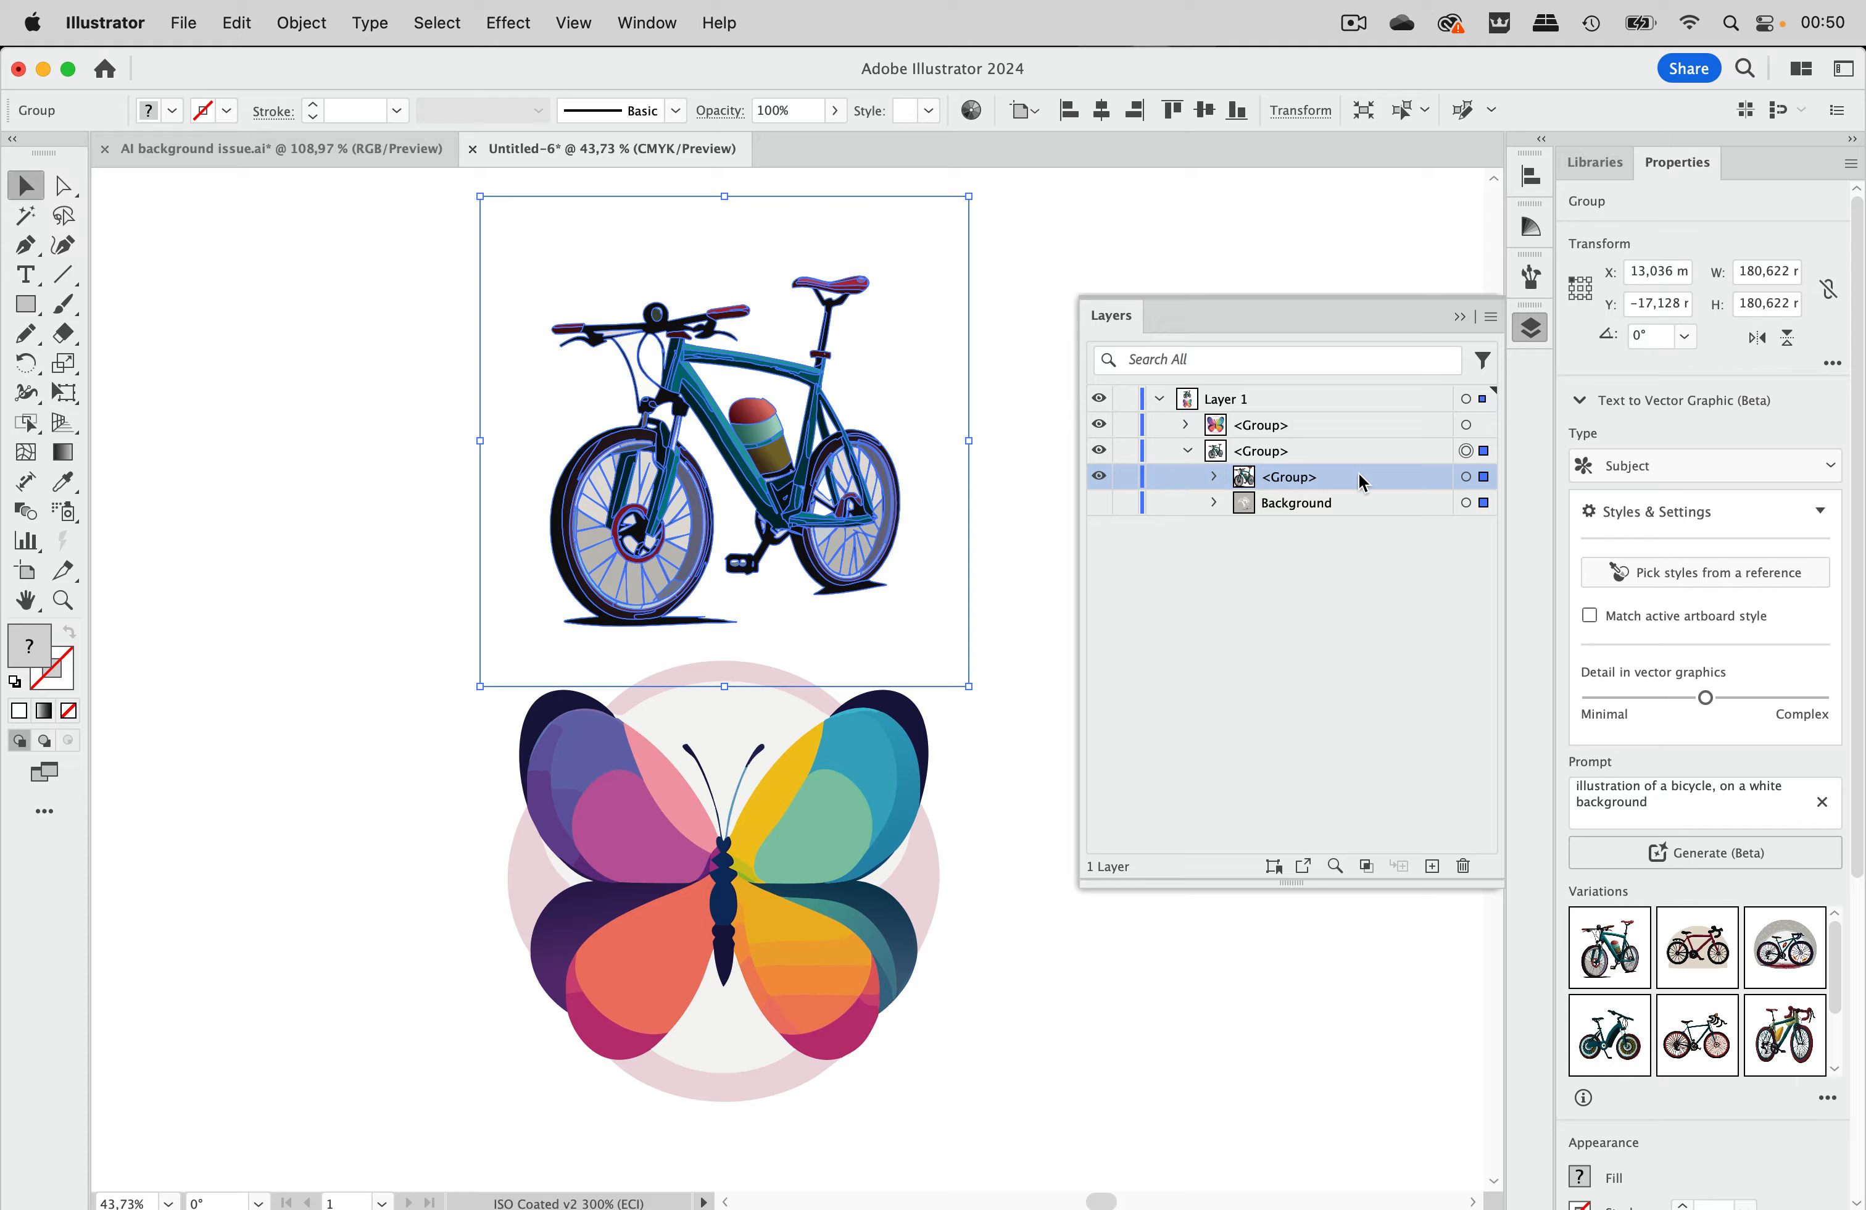
left_click(1215, 478)
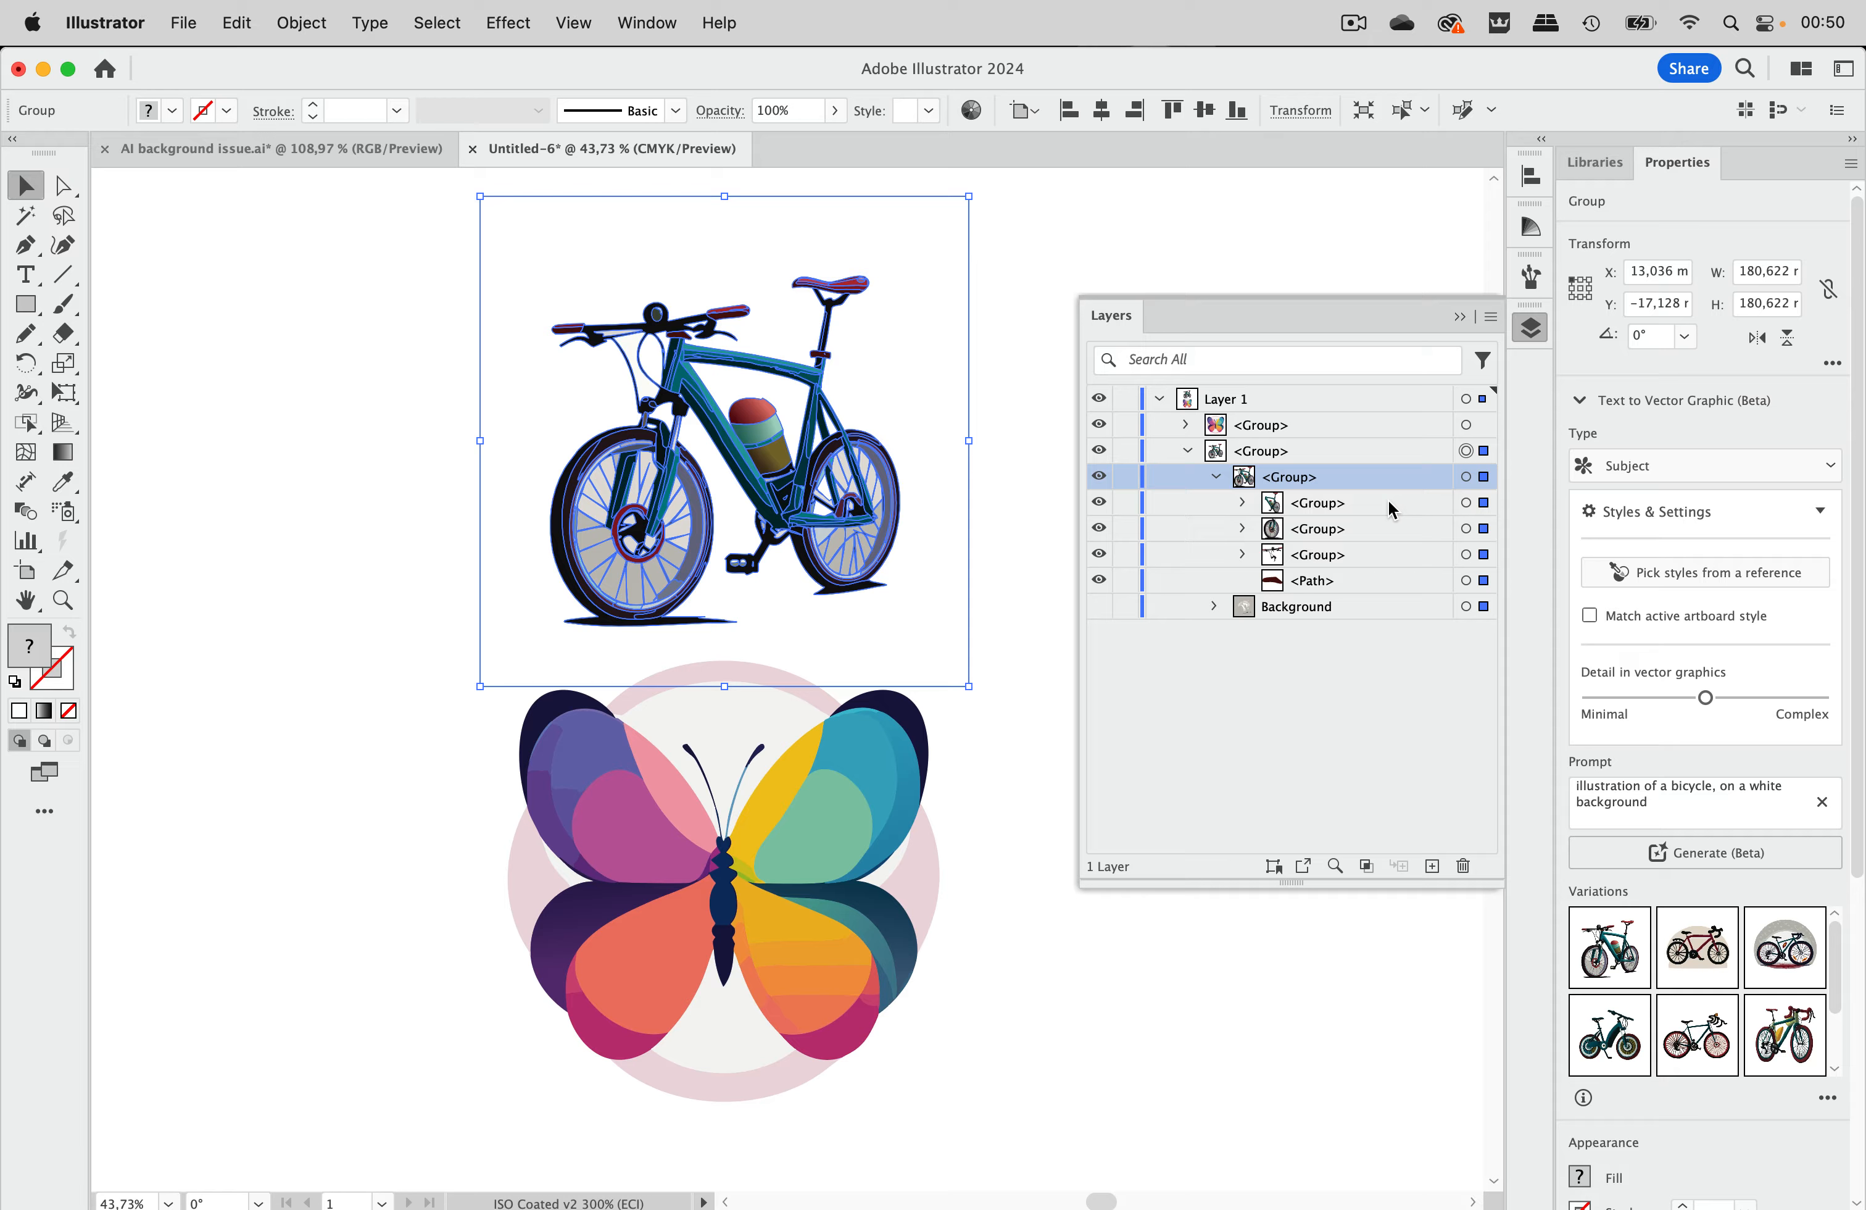
Toggle the visibility of the bicycle's nested groups and path off and on to identify which parts they contain.
left_click(1099, 503)
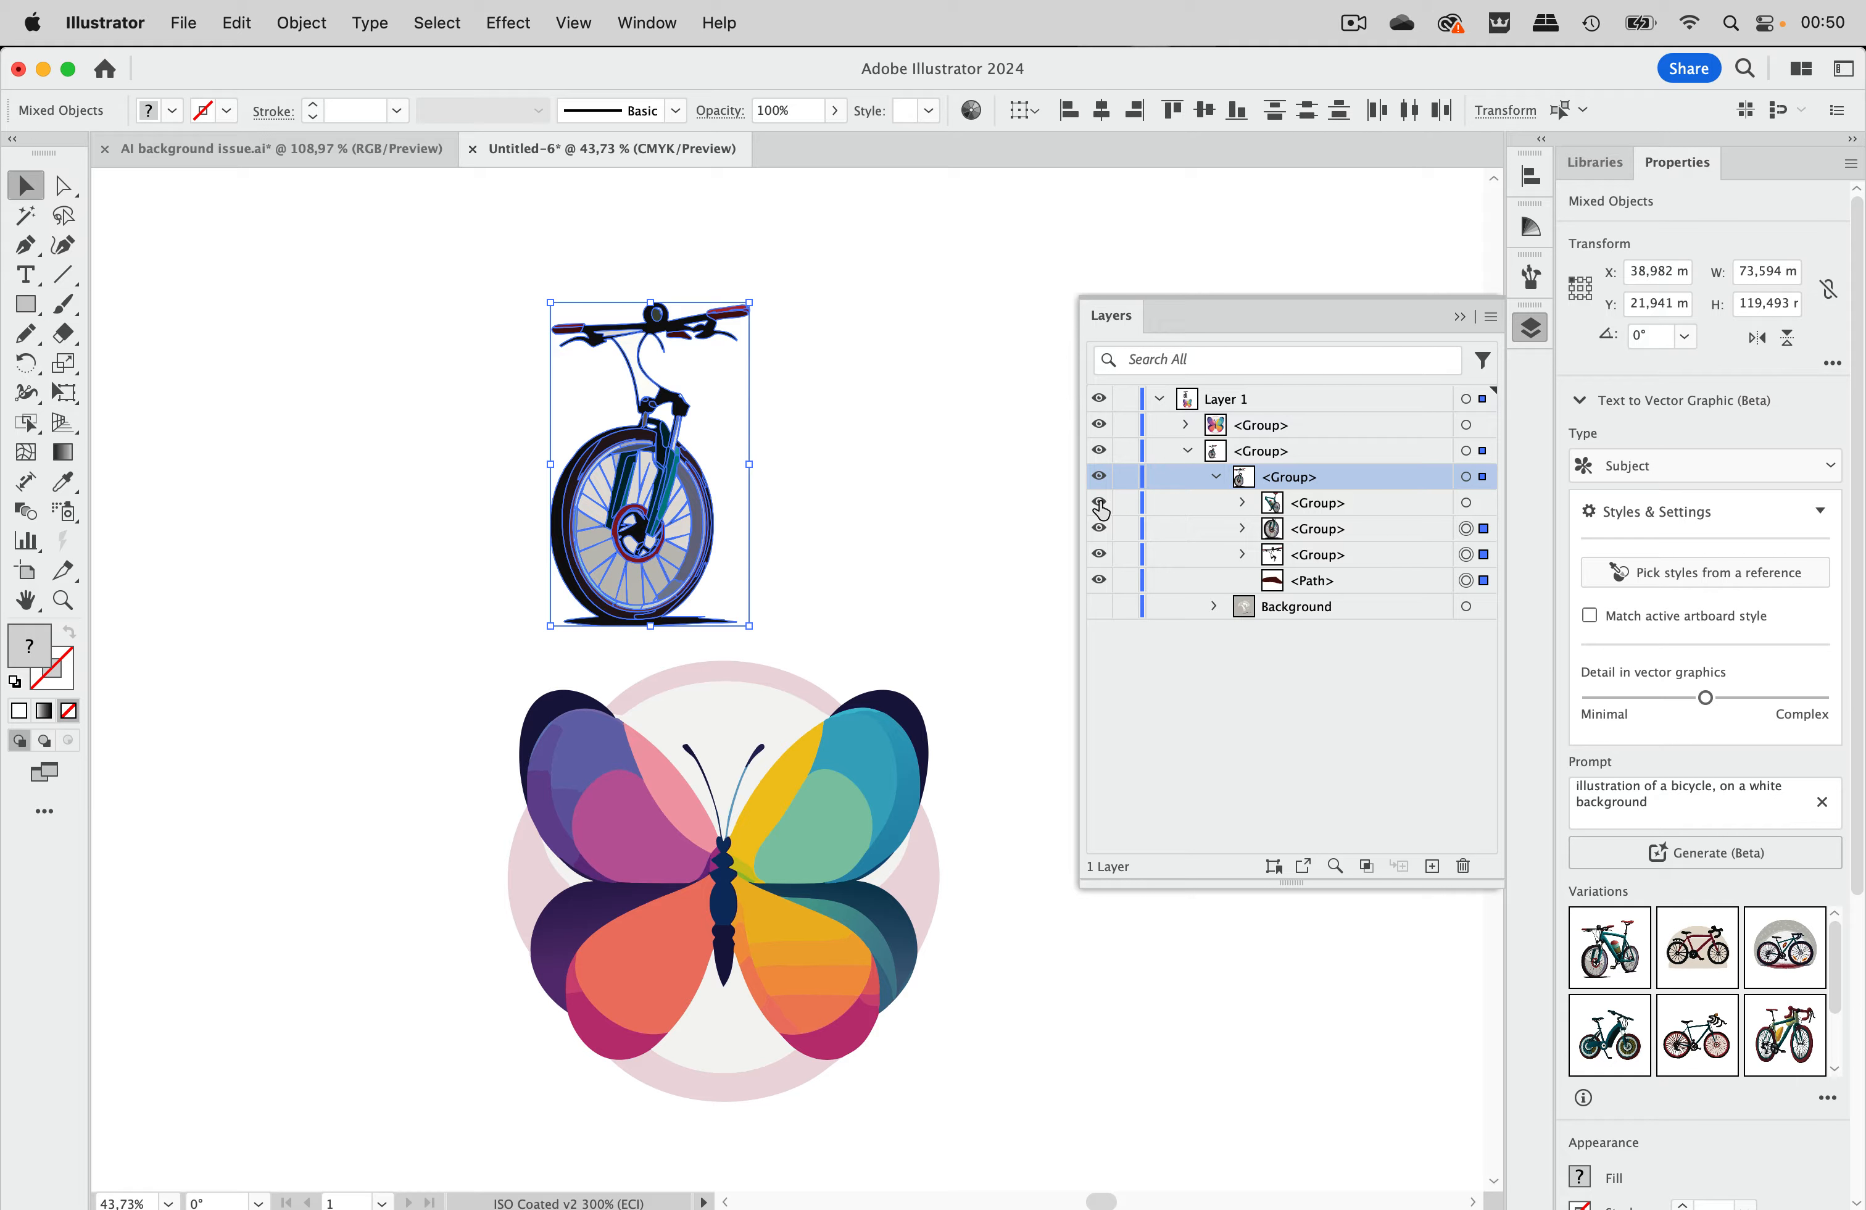
left_click(1099, 504)
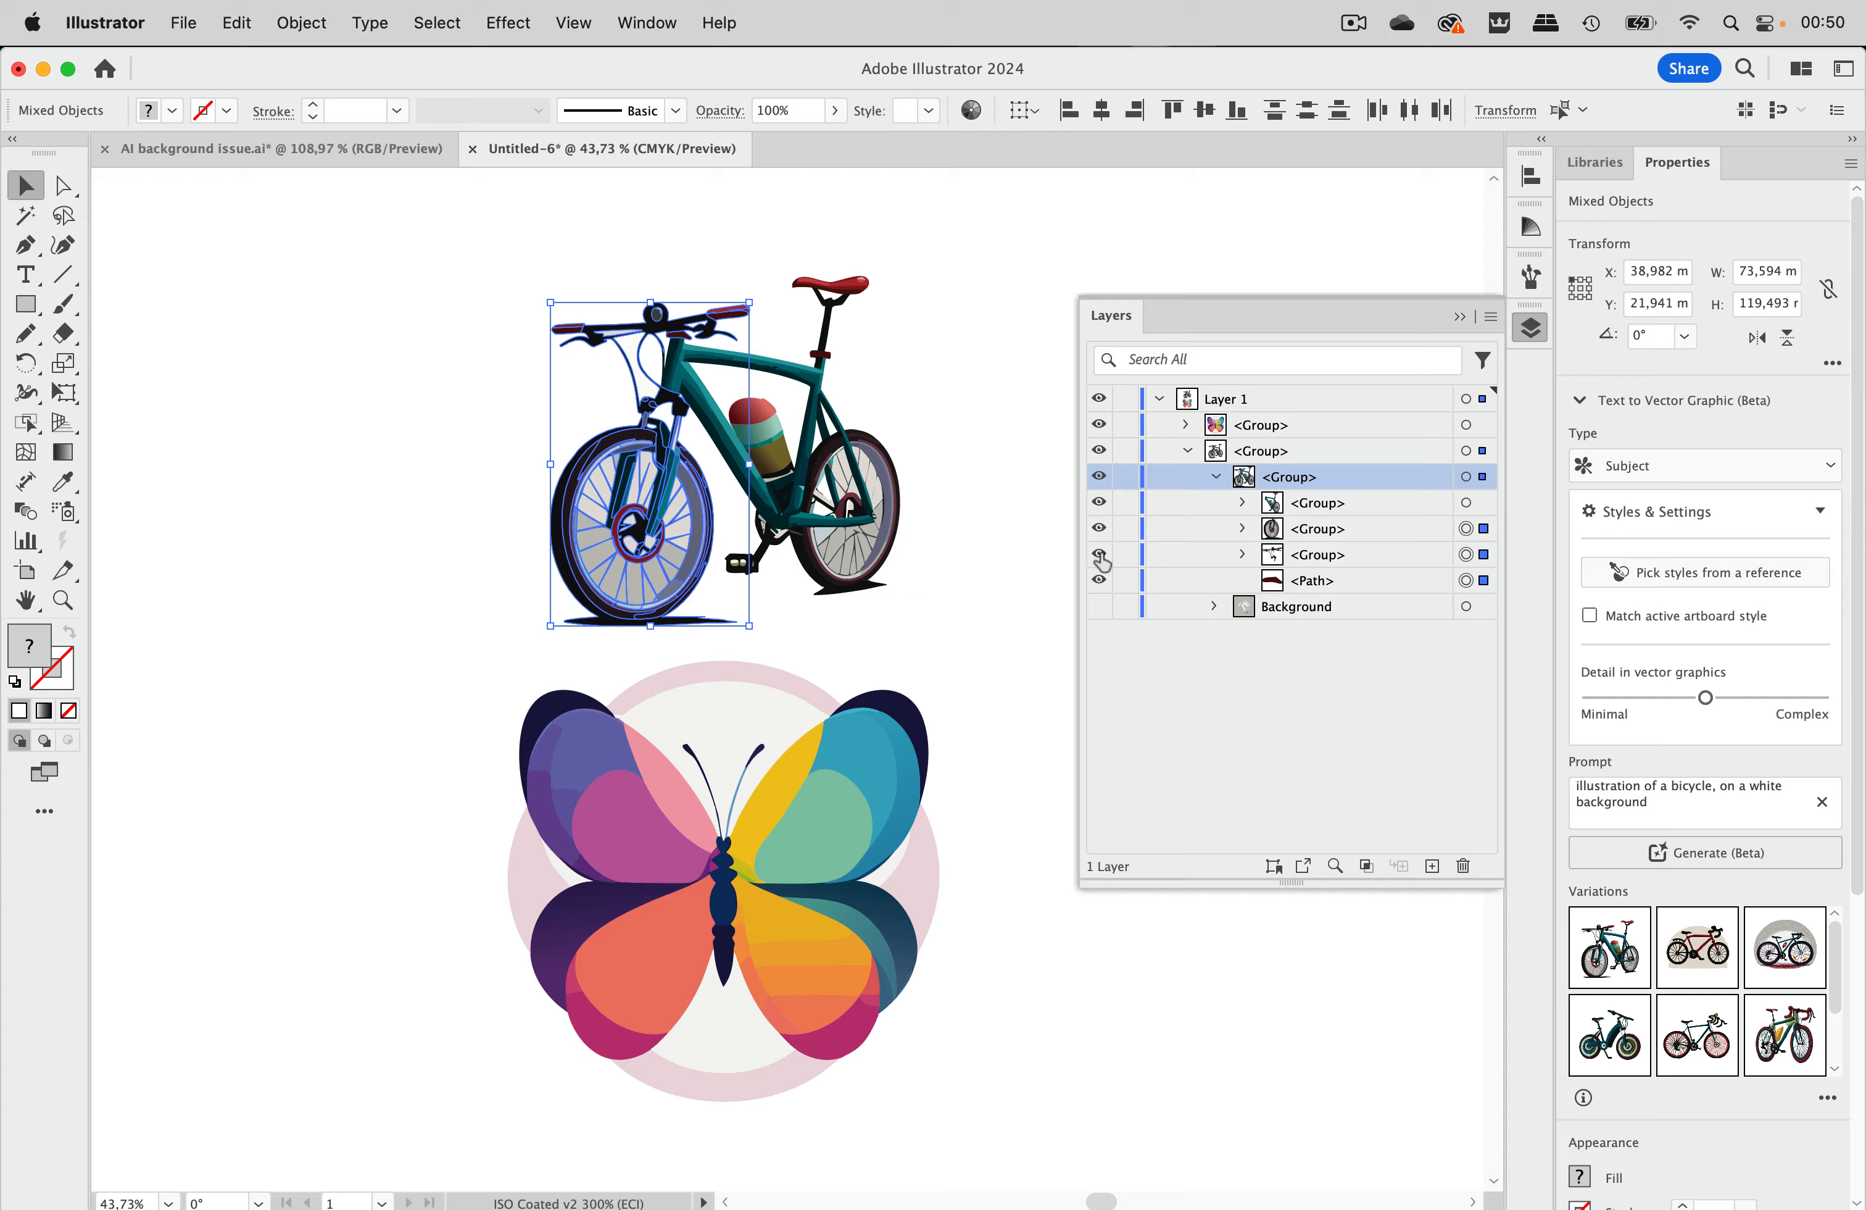
left_click(1099, 555)
left_click(1100, 555)
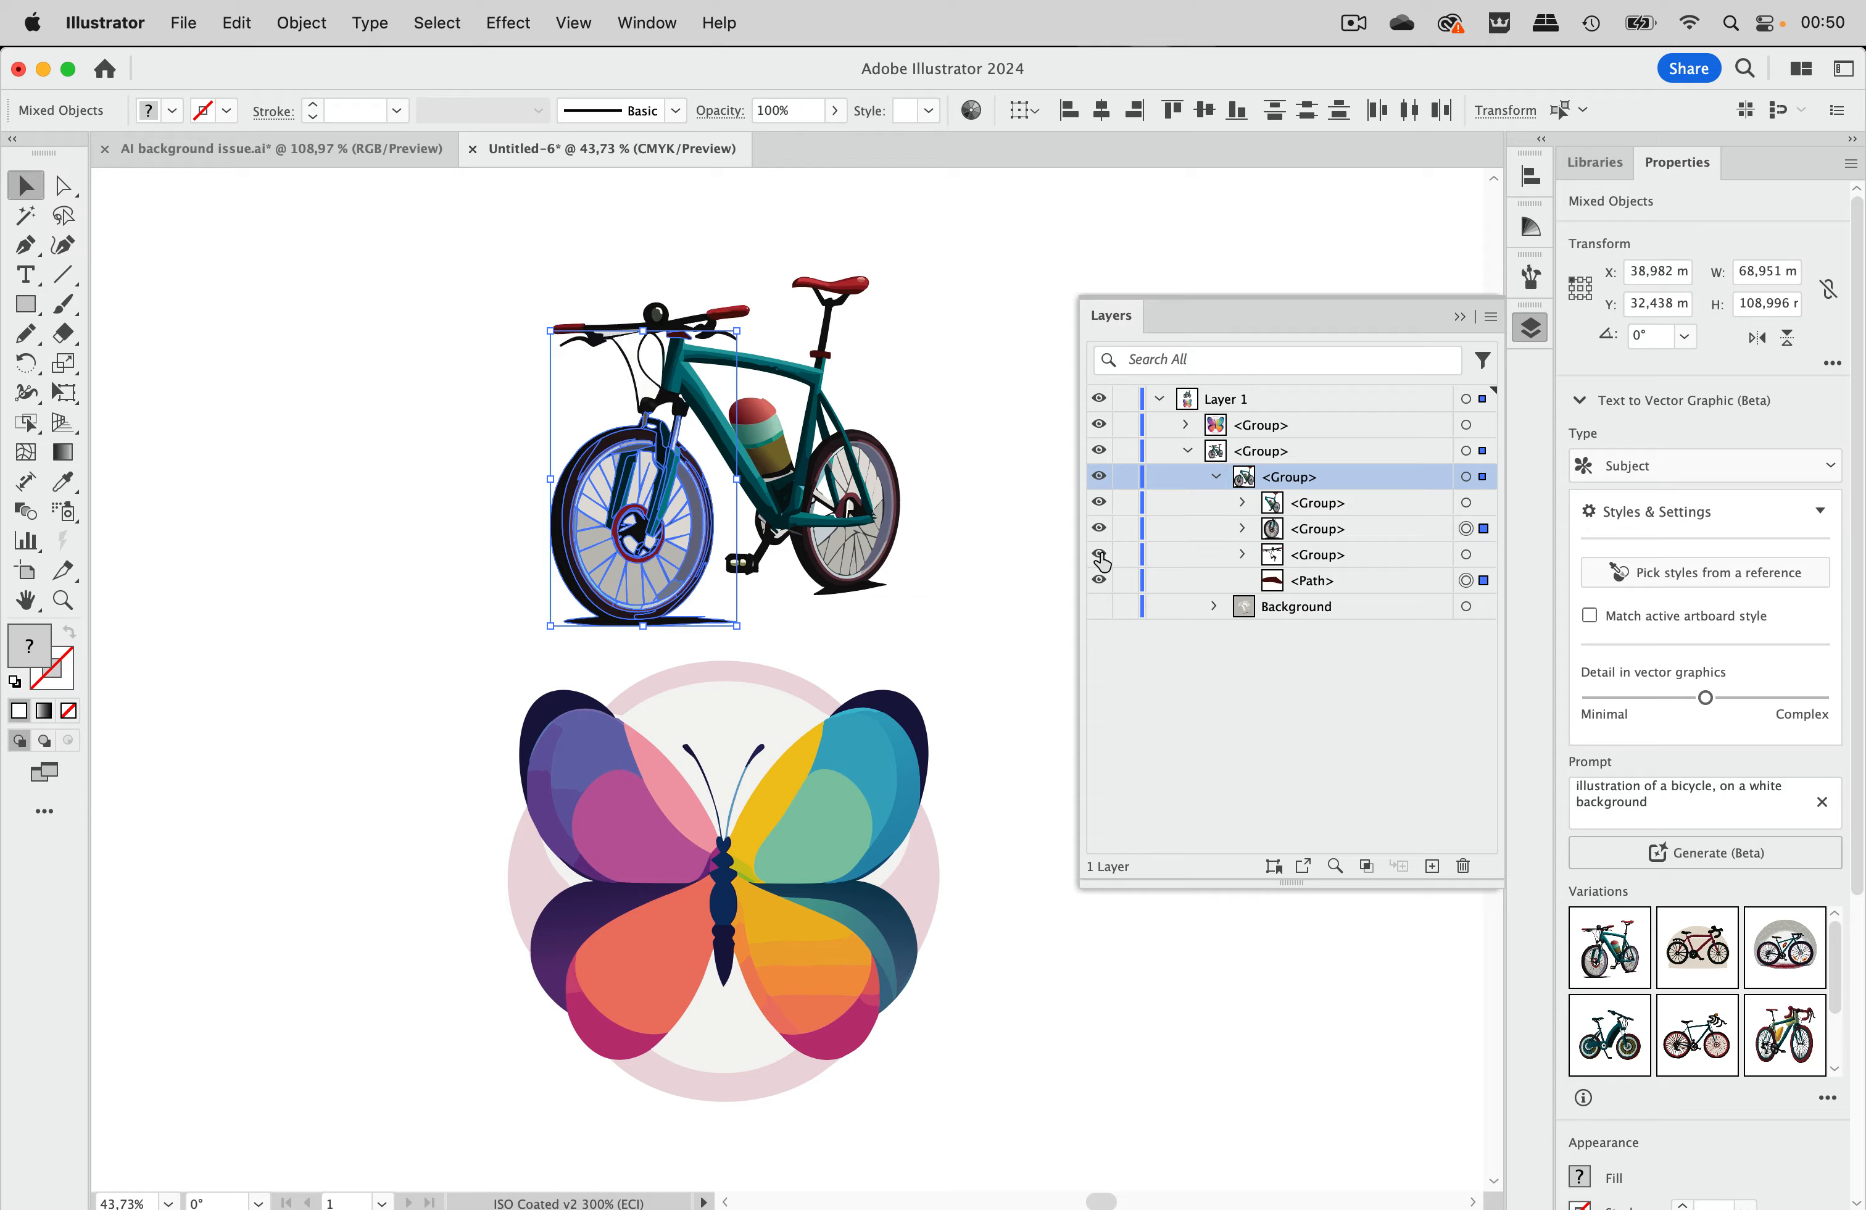
left_click(1099, 555)
left_click(1099, 555)
left_click(1099, 580)
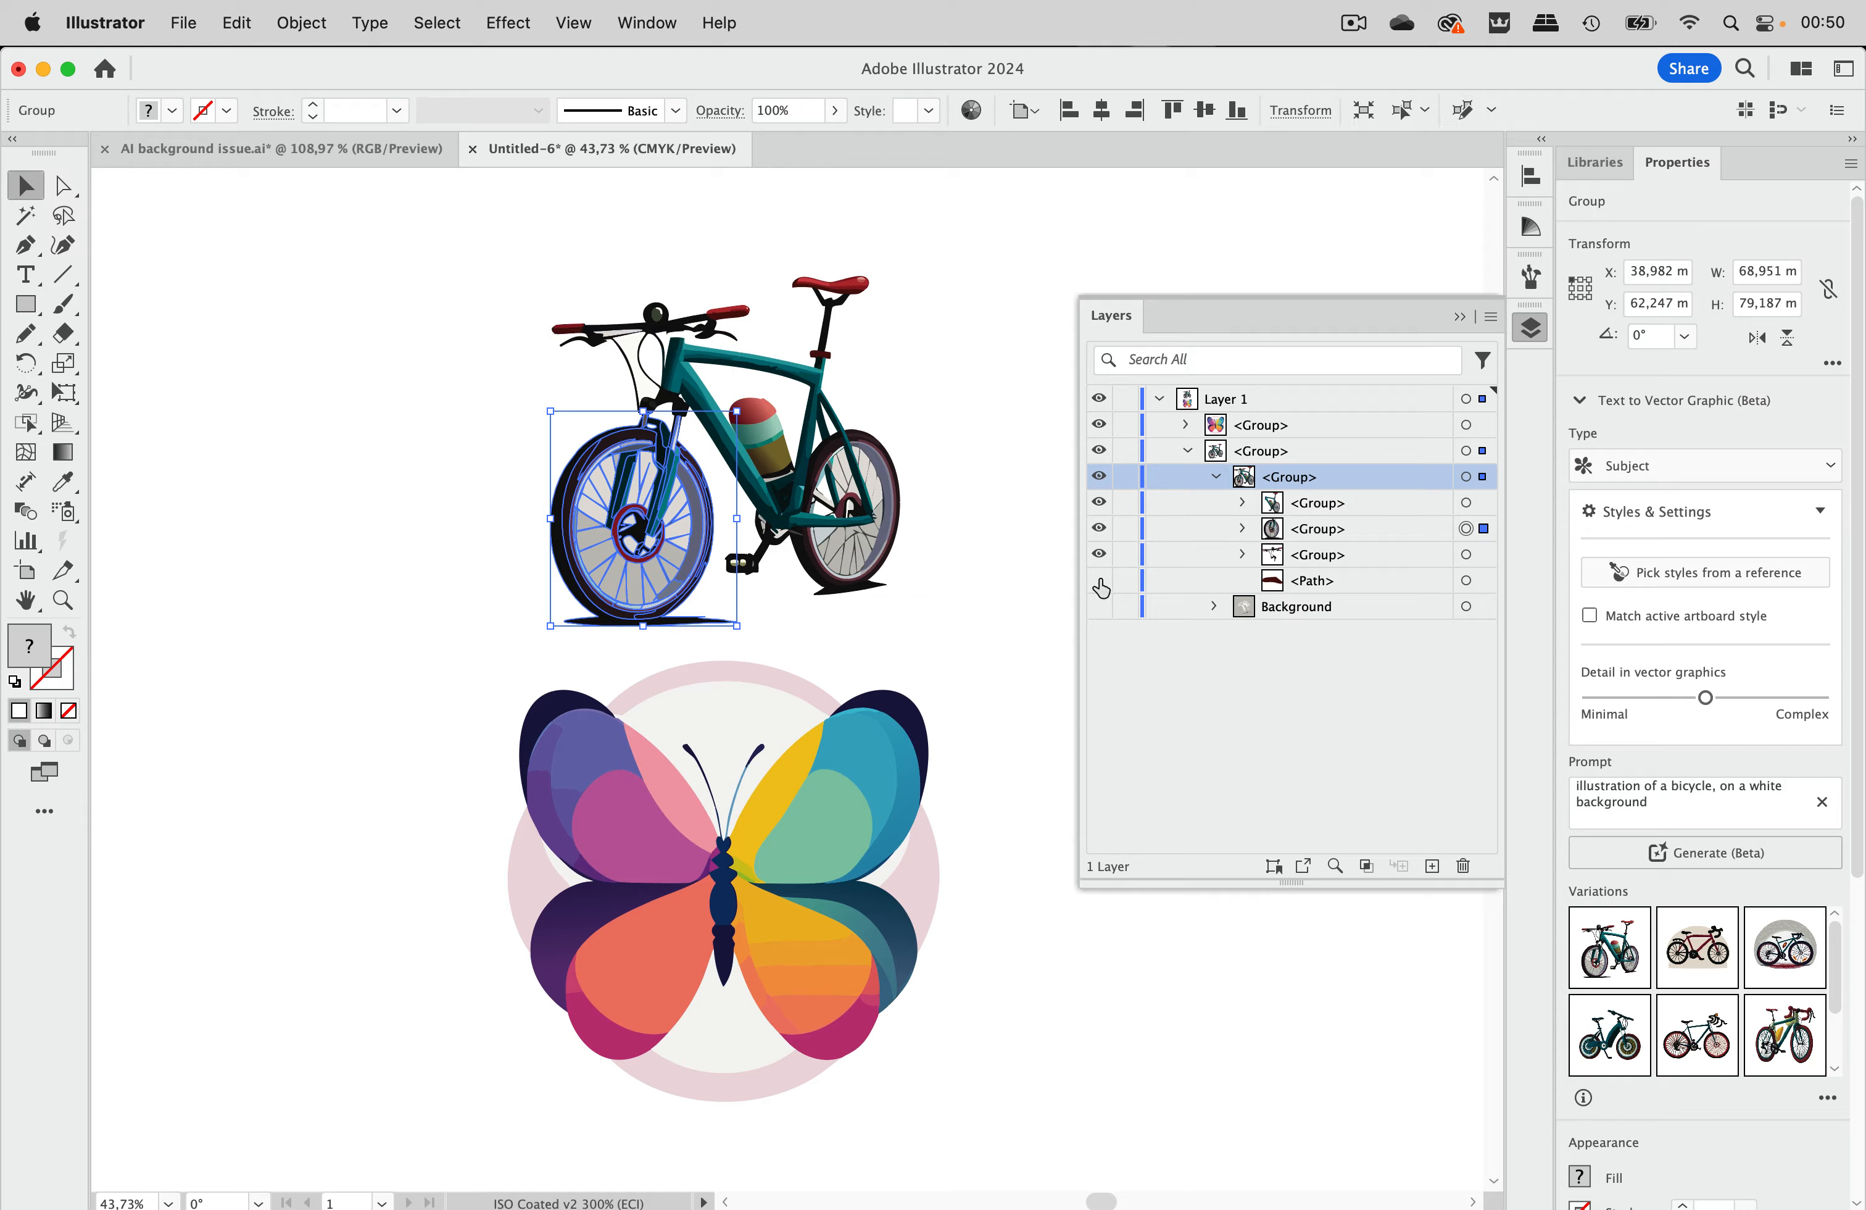
left_click(1100, 581)
Expand the bicycle's hidden Background group to examine its paths, make it visible and select its contents.
left_click(1363, 609)
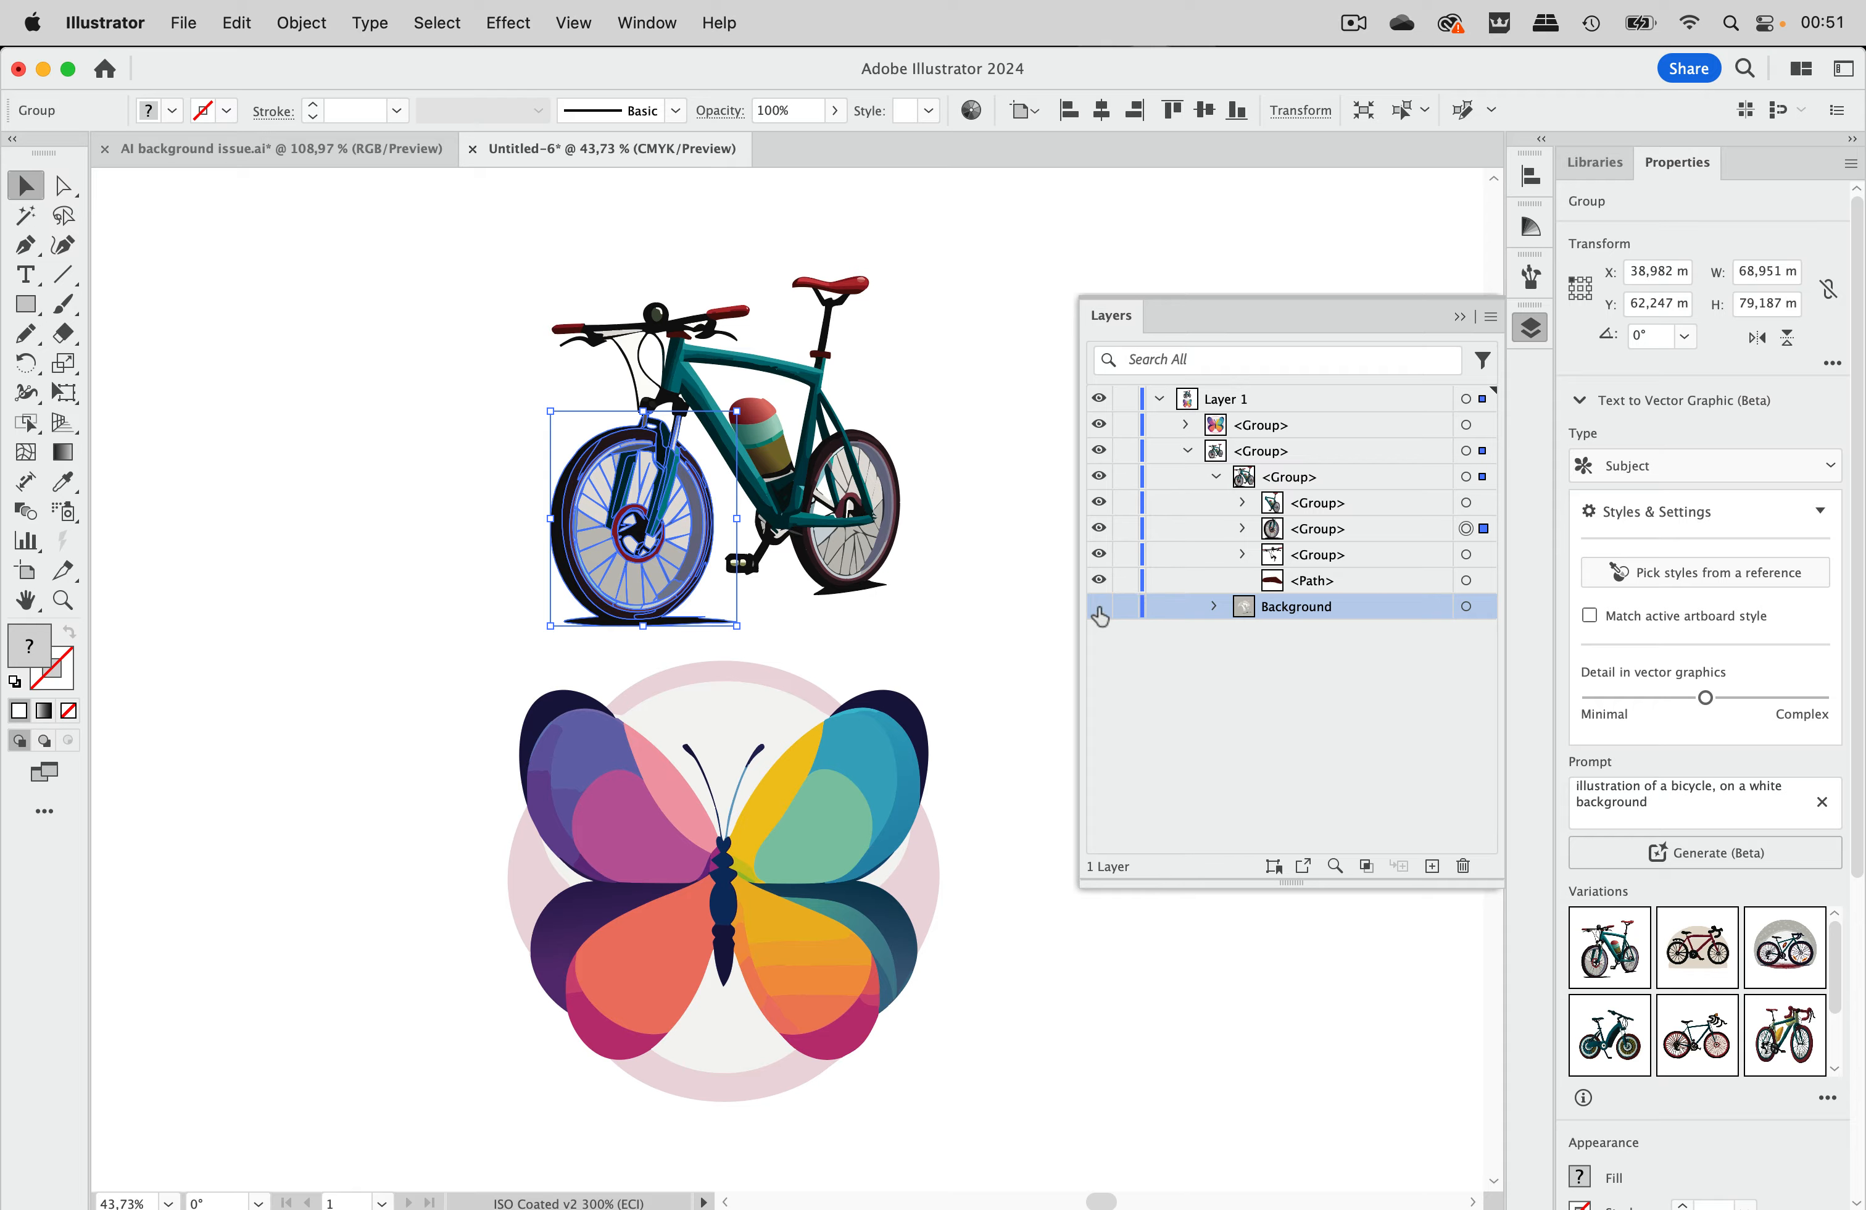
left_click(1215, 605)
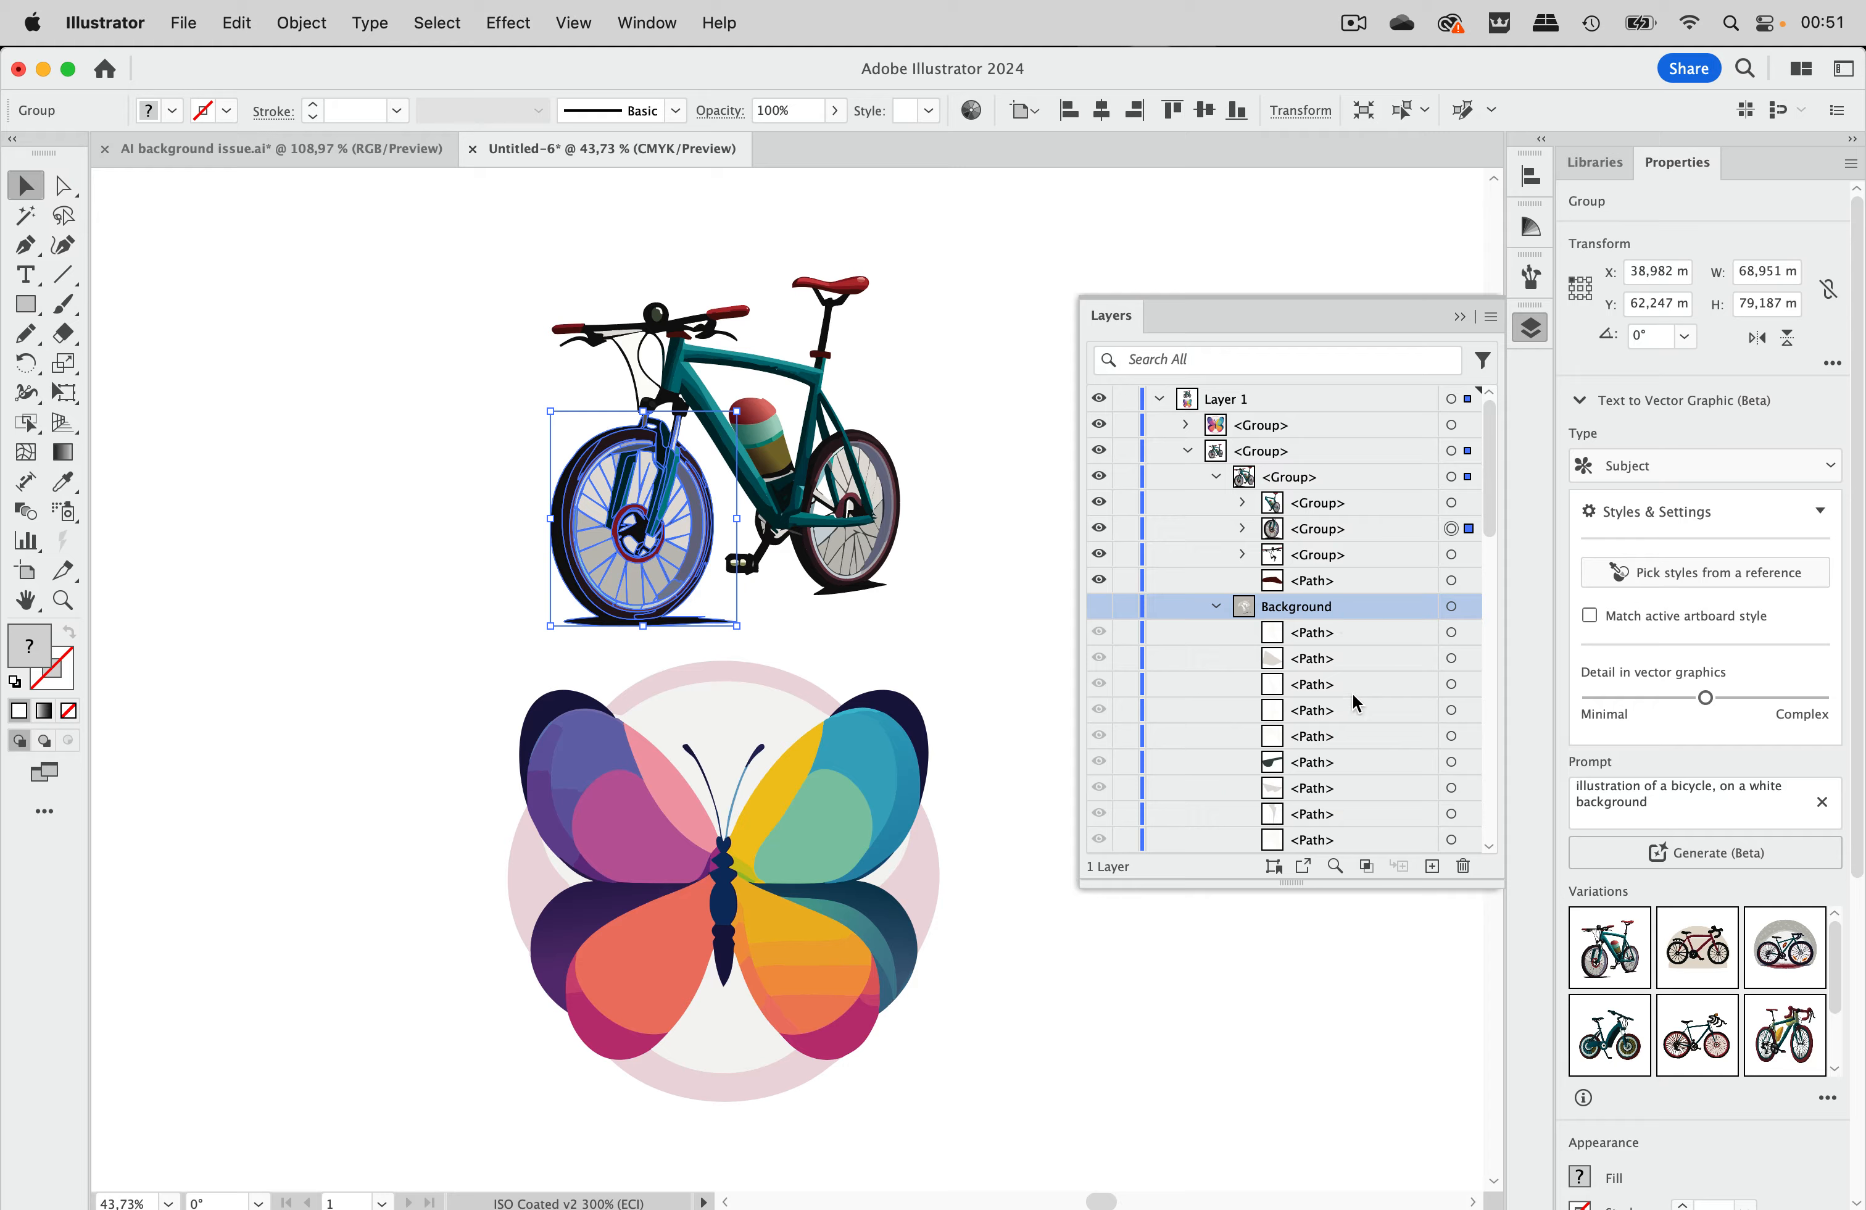
scroll(1353, 751, "down", 10)
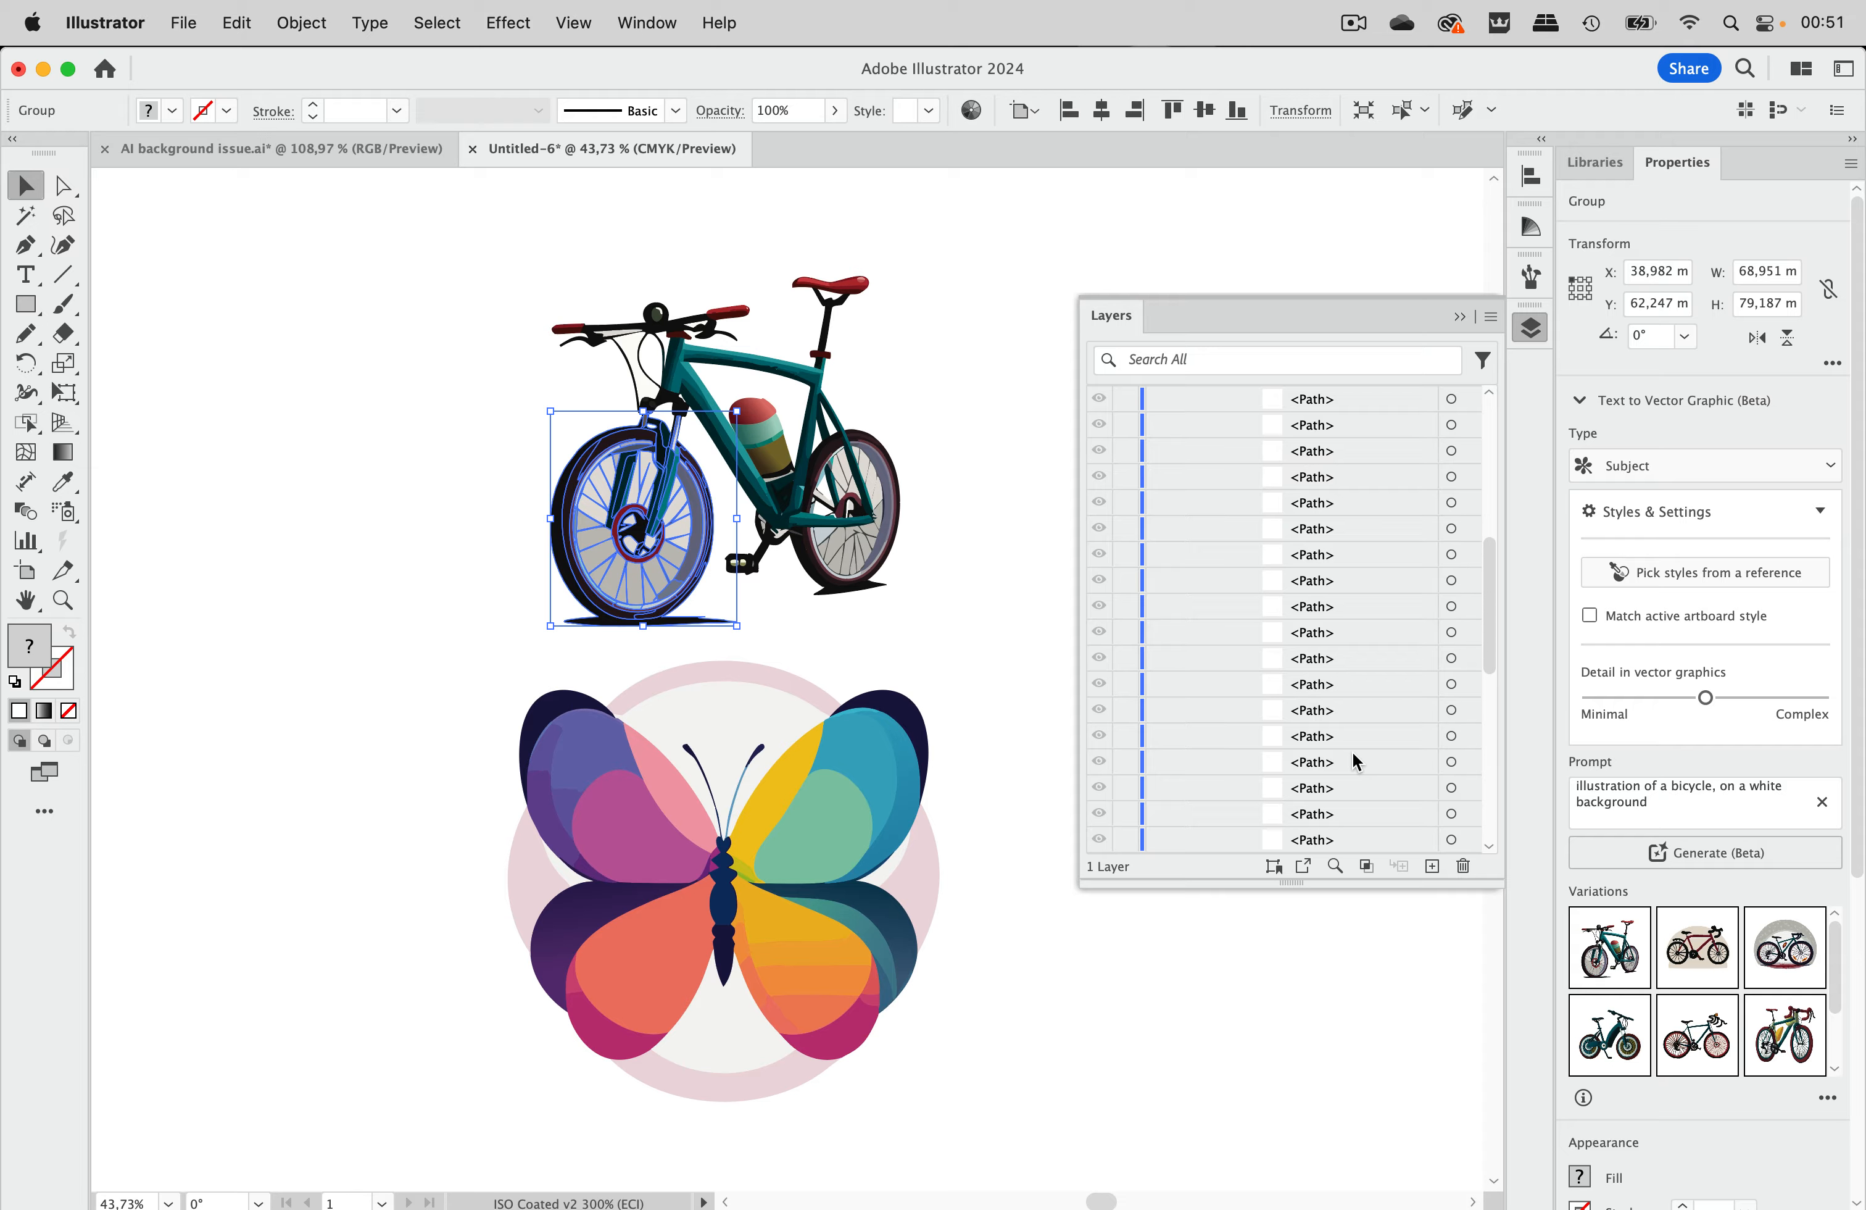
scroll(1351, 751, "up", 10)
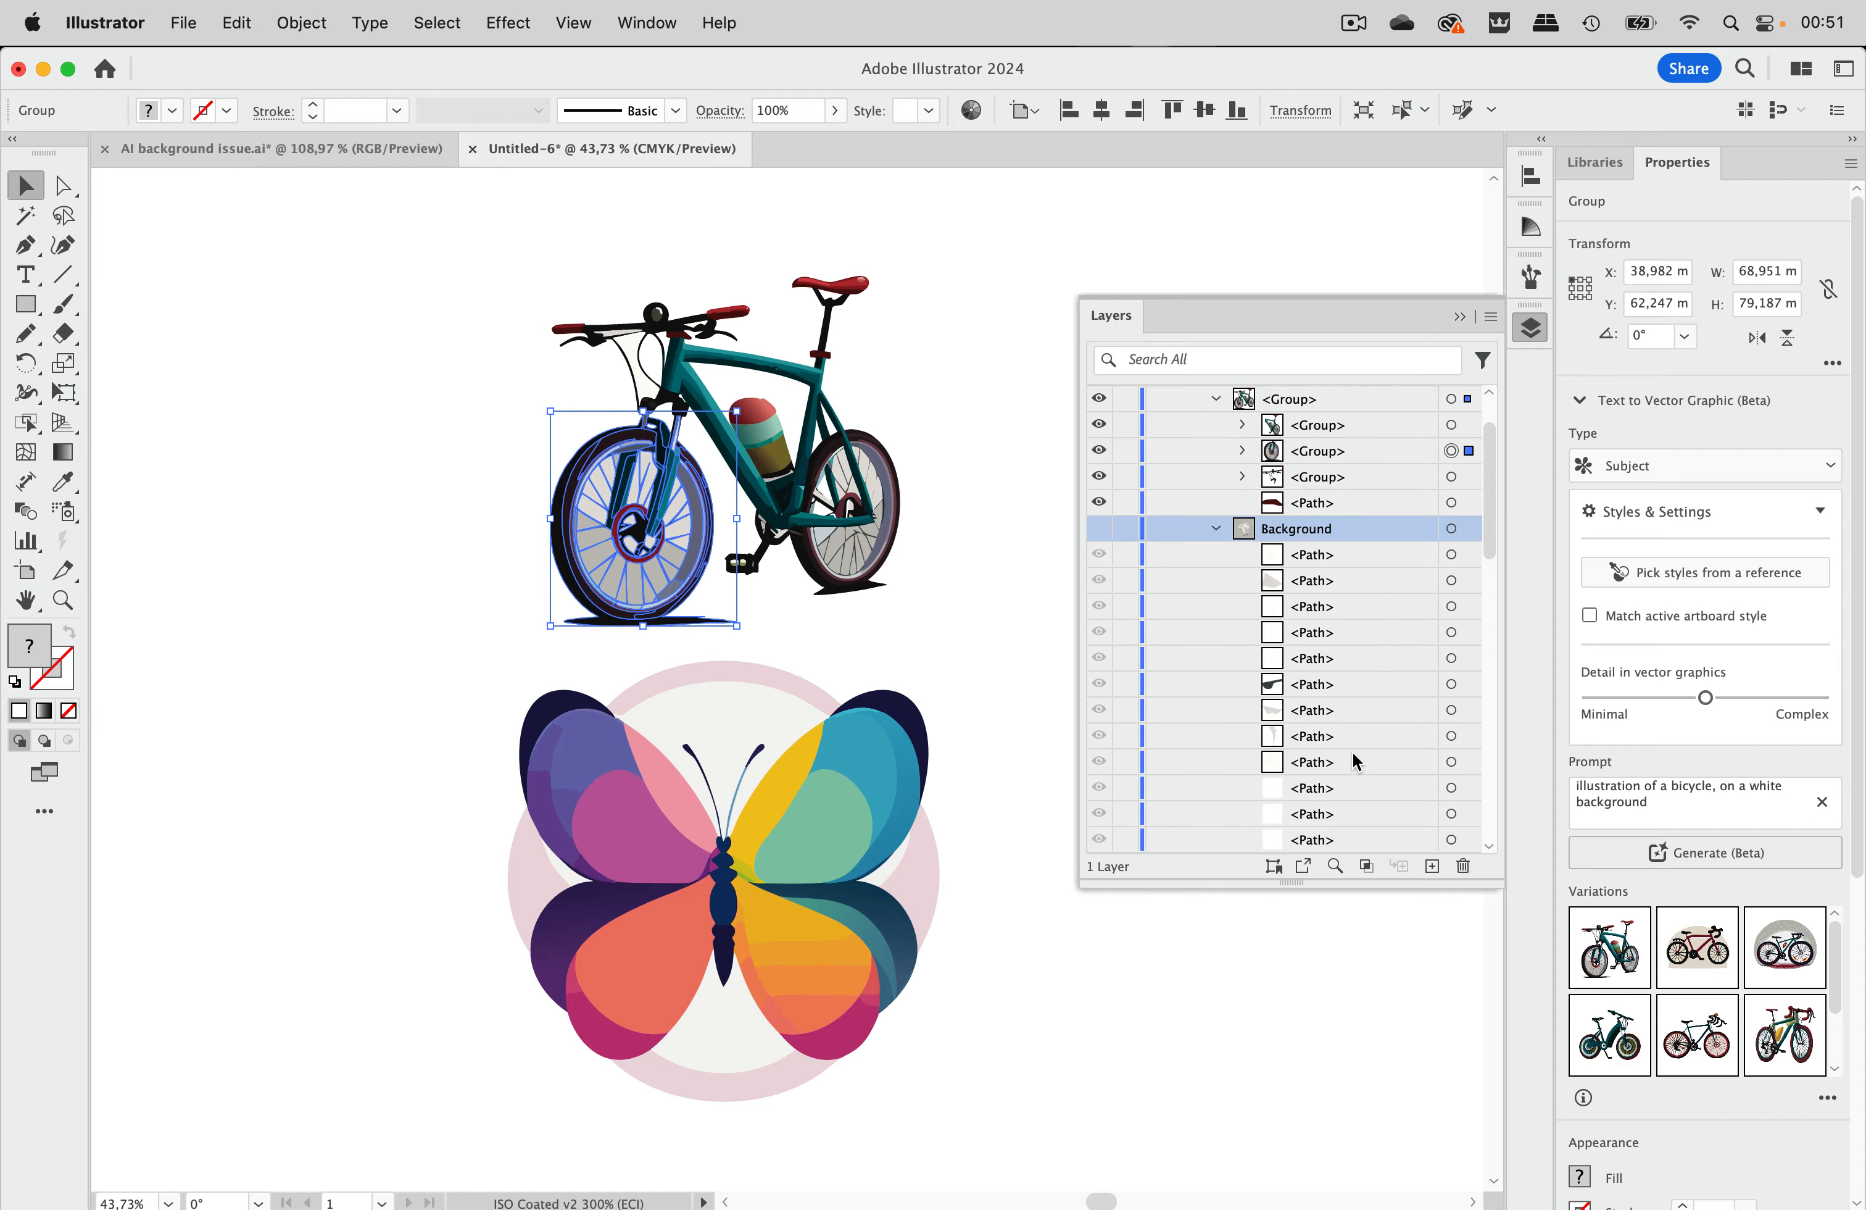
left_click(1101, 586)
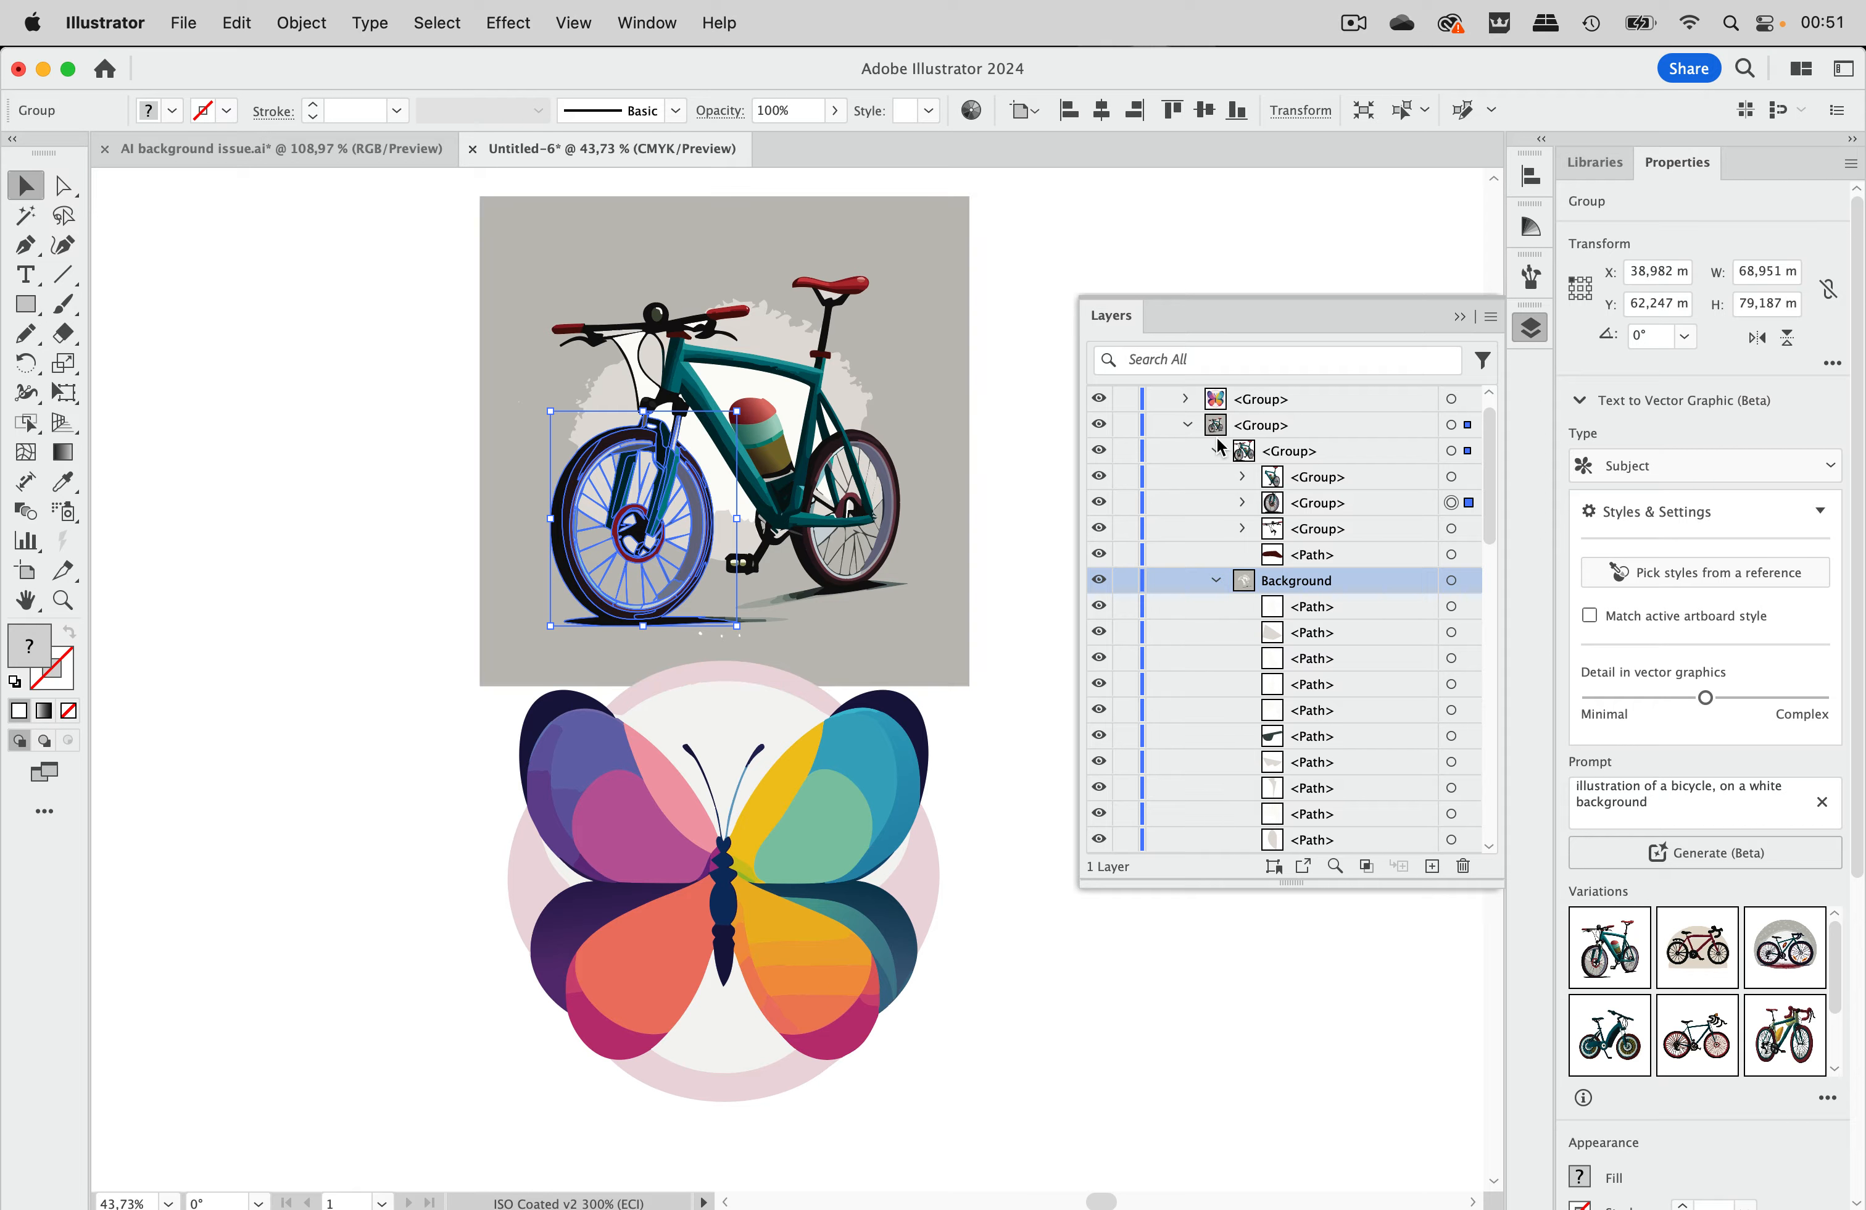
left_click(1451, 582)
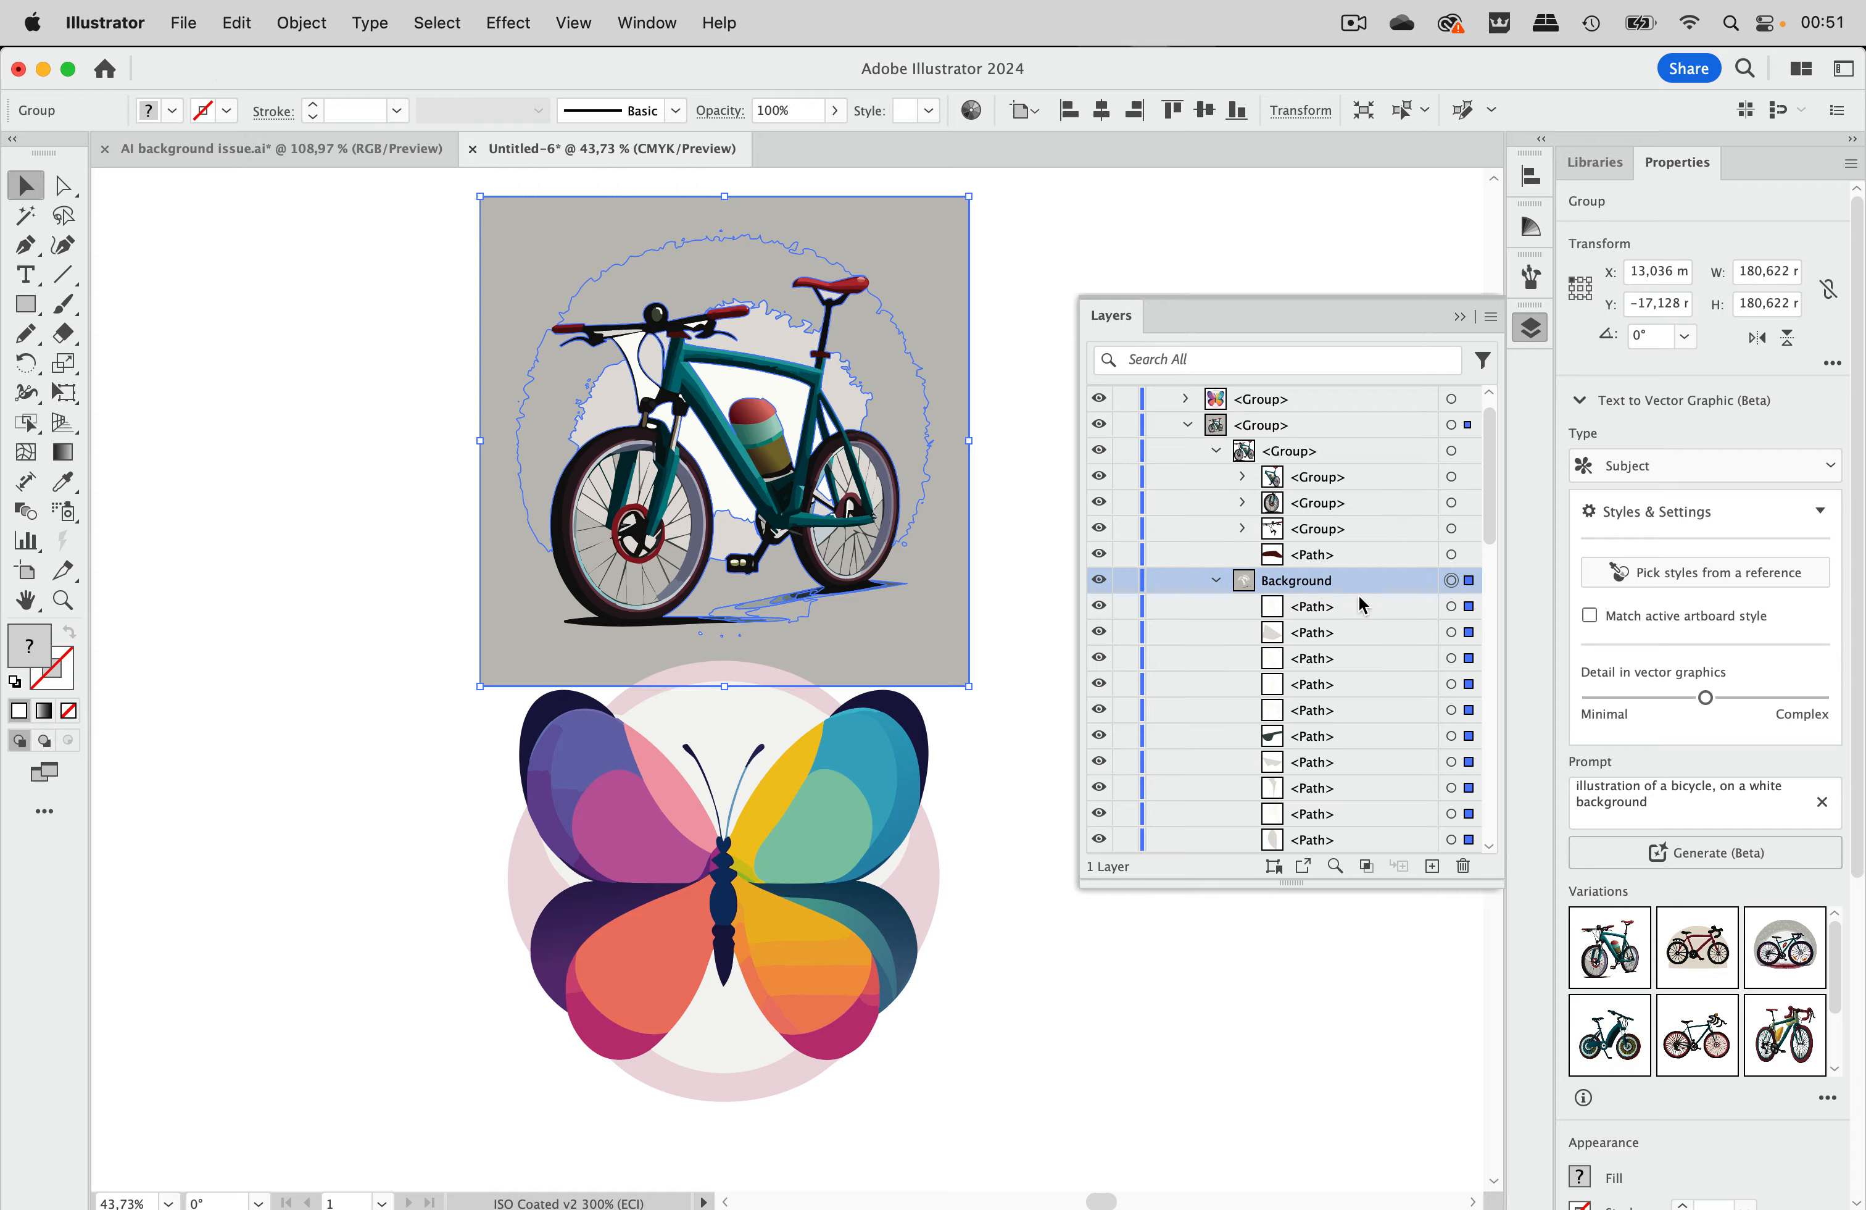
Hide the bicycle artwork group and inspect the individual background shapes with the Direct Selection tool.
left_click(1098, 452)
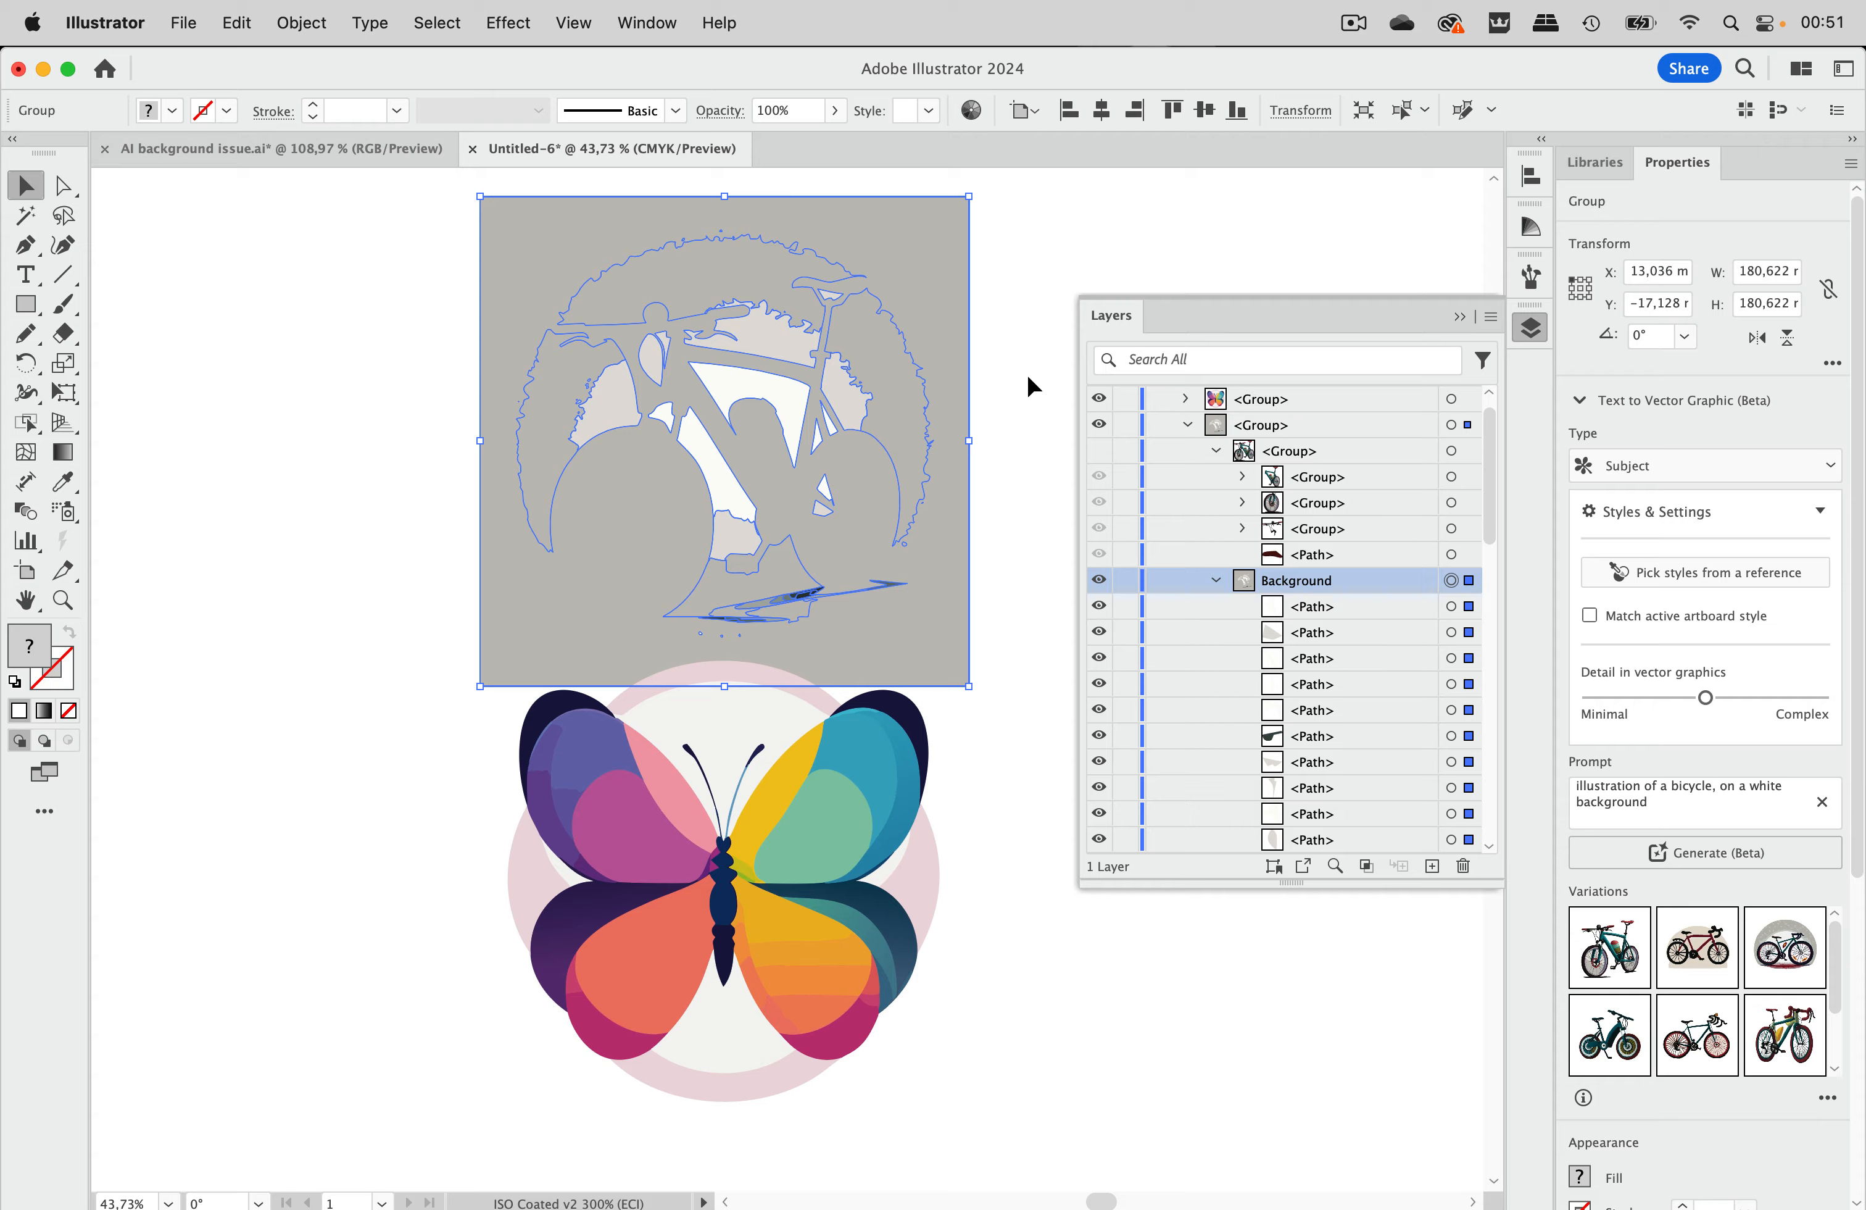
left_click(365, 225)
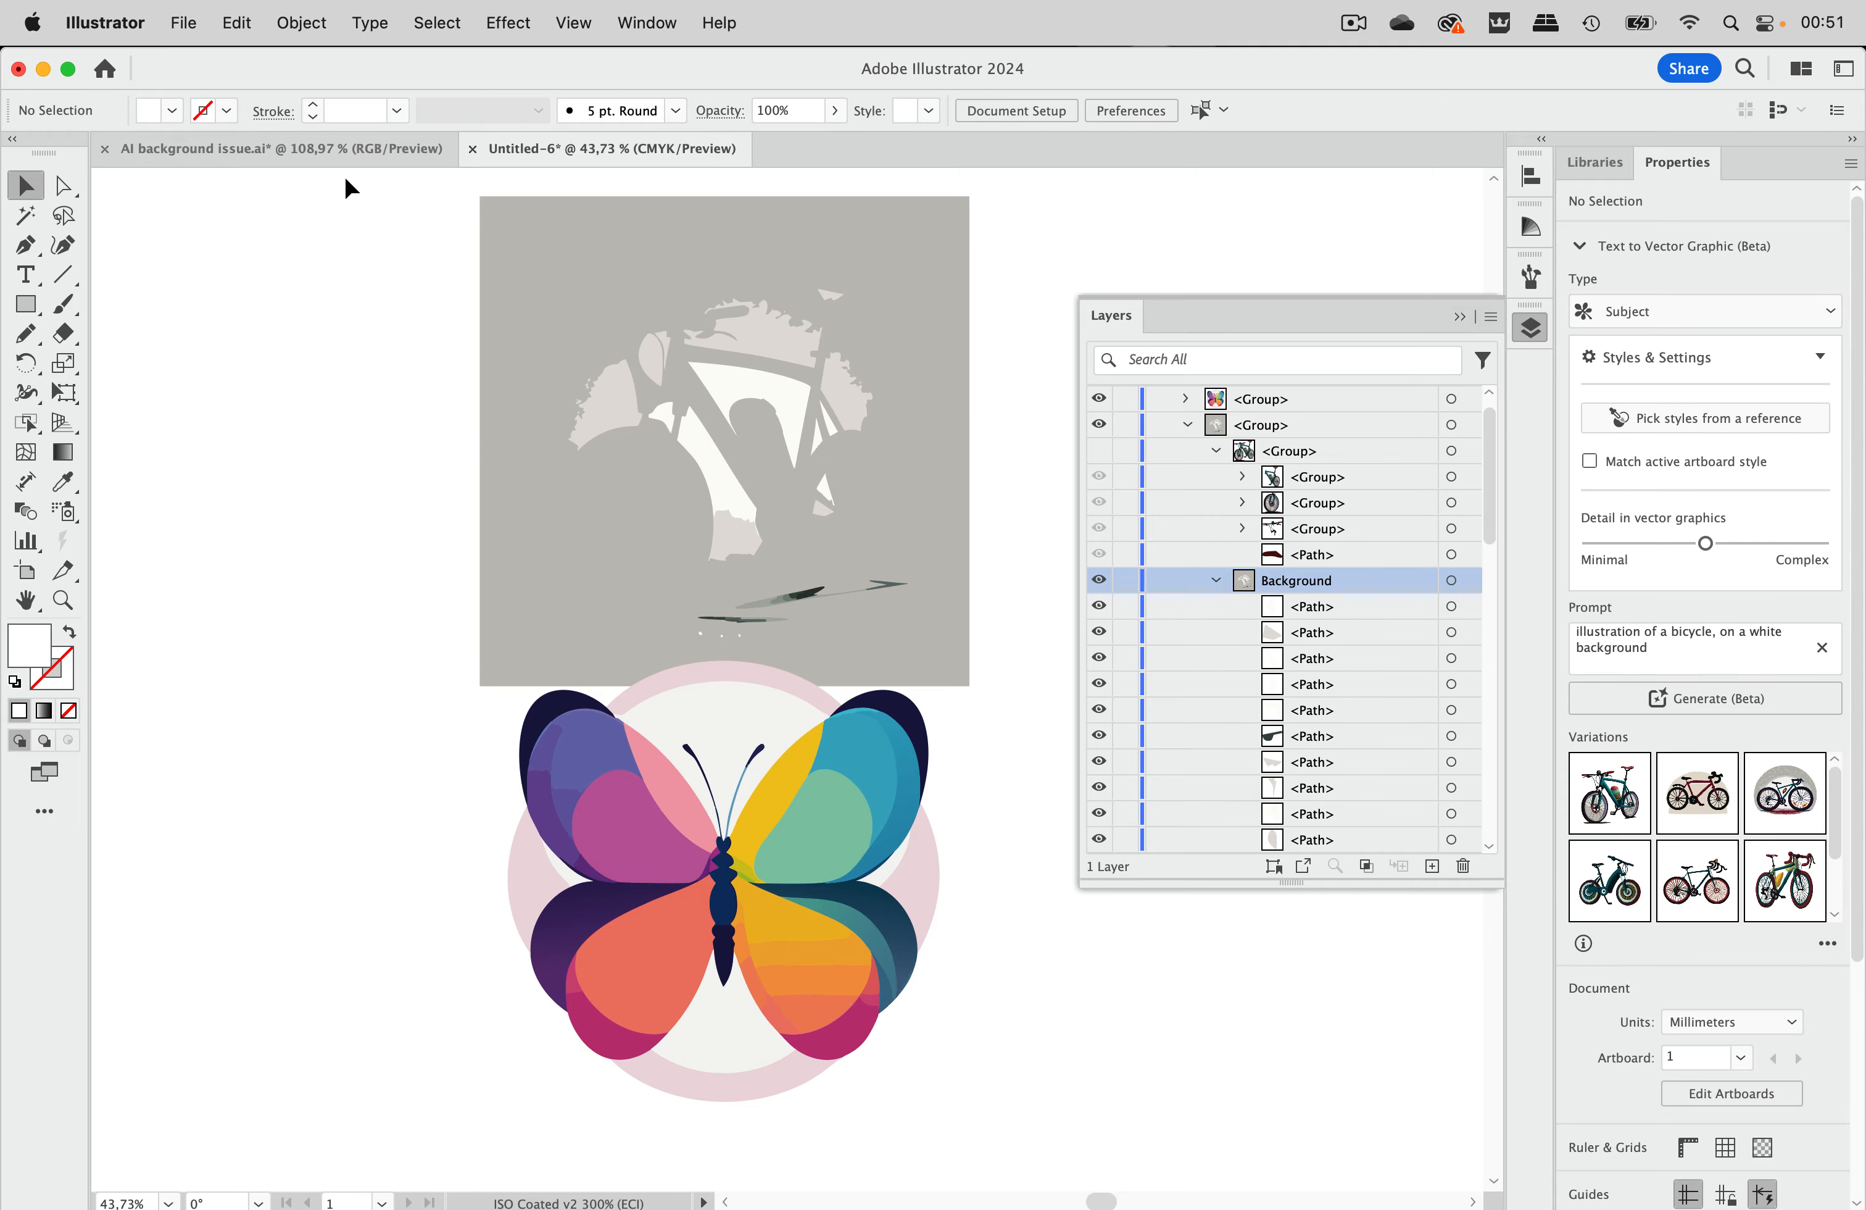
left_click(63, 185)
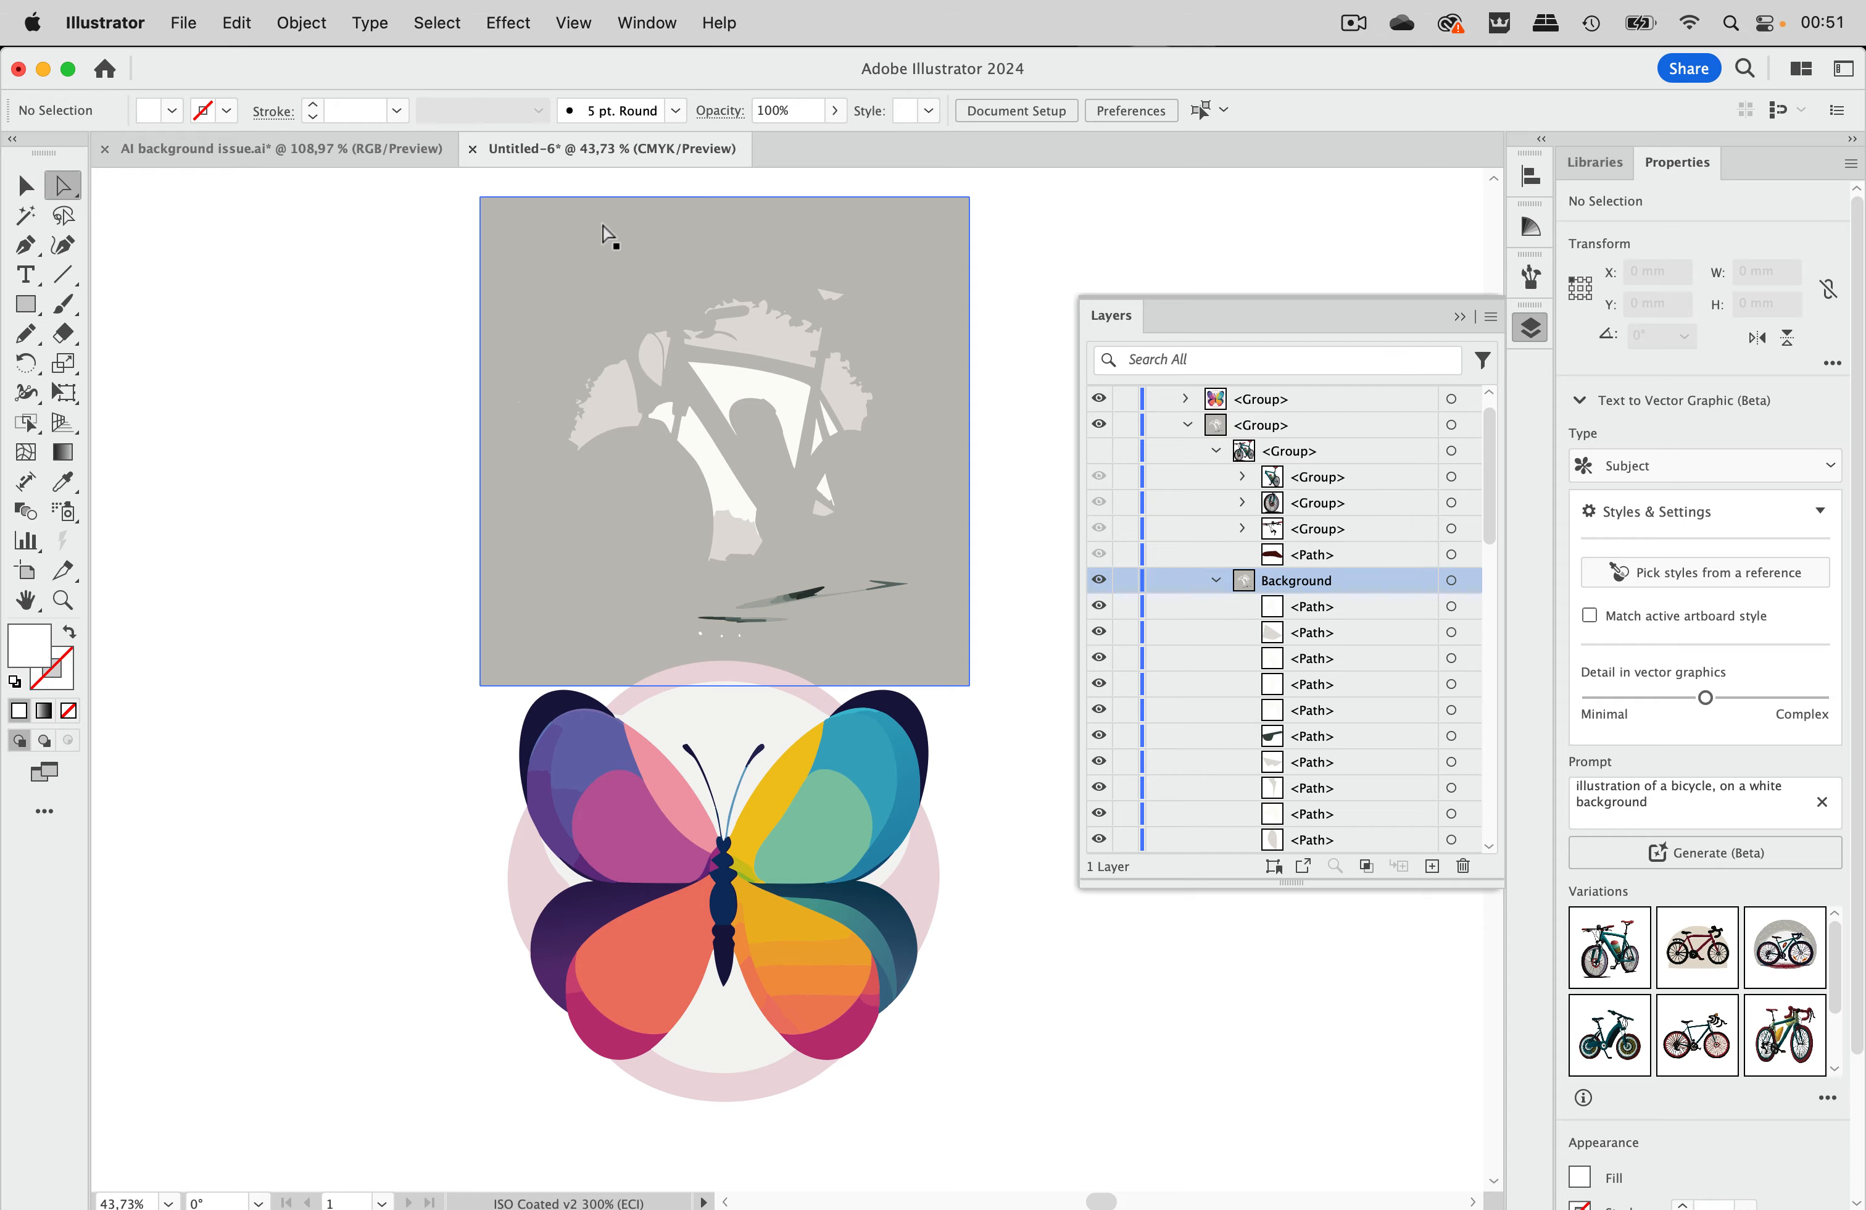
left_click_drag(831, 227, 527, 199)
key("super+z")
left_click(1053, 258)
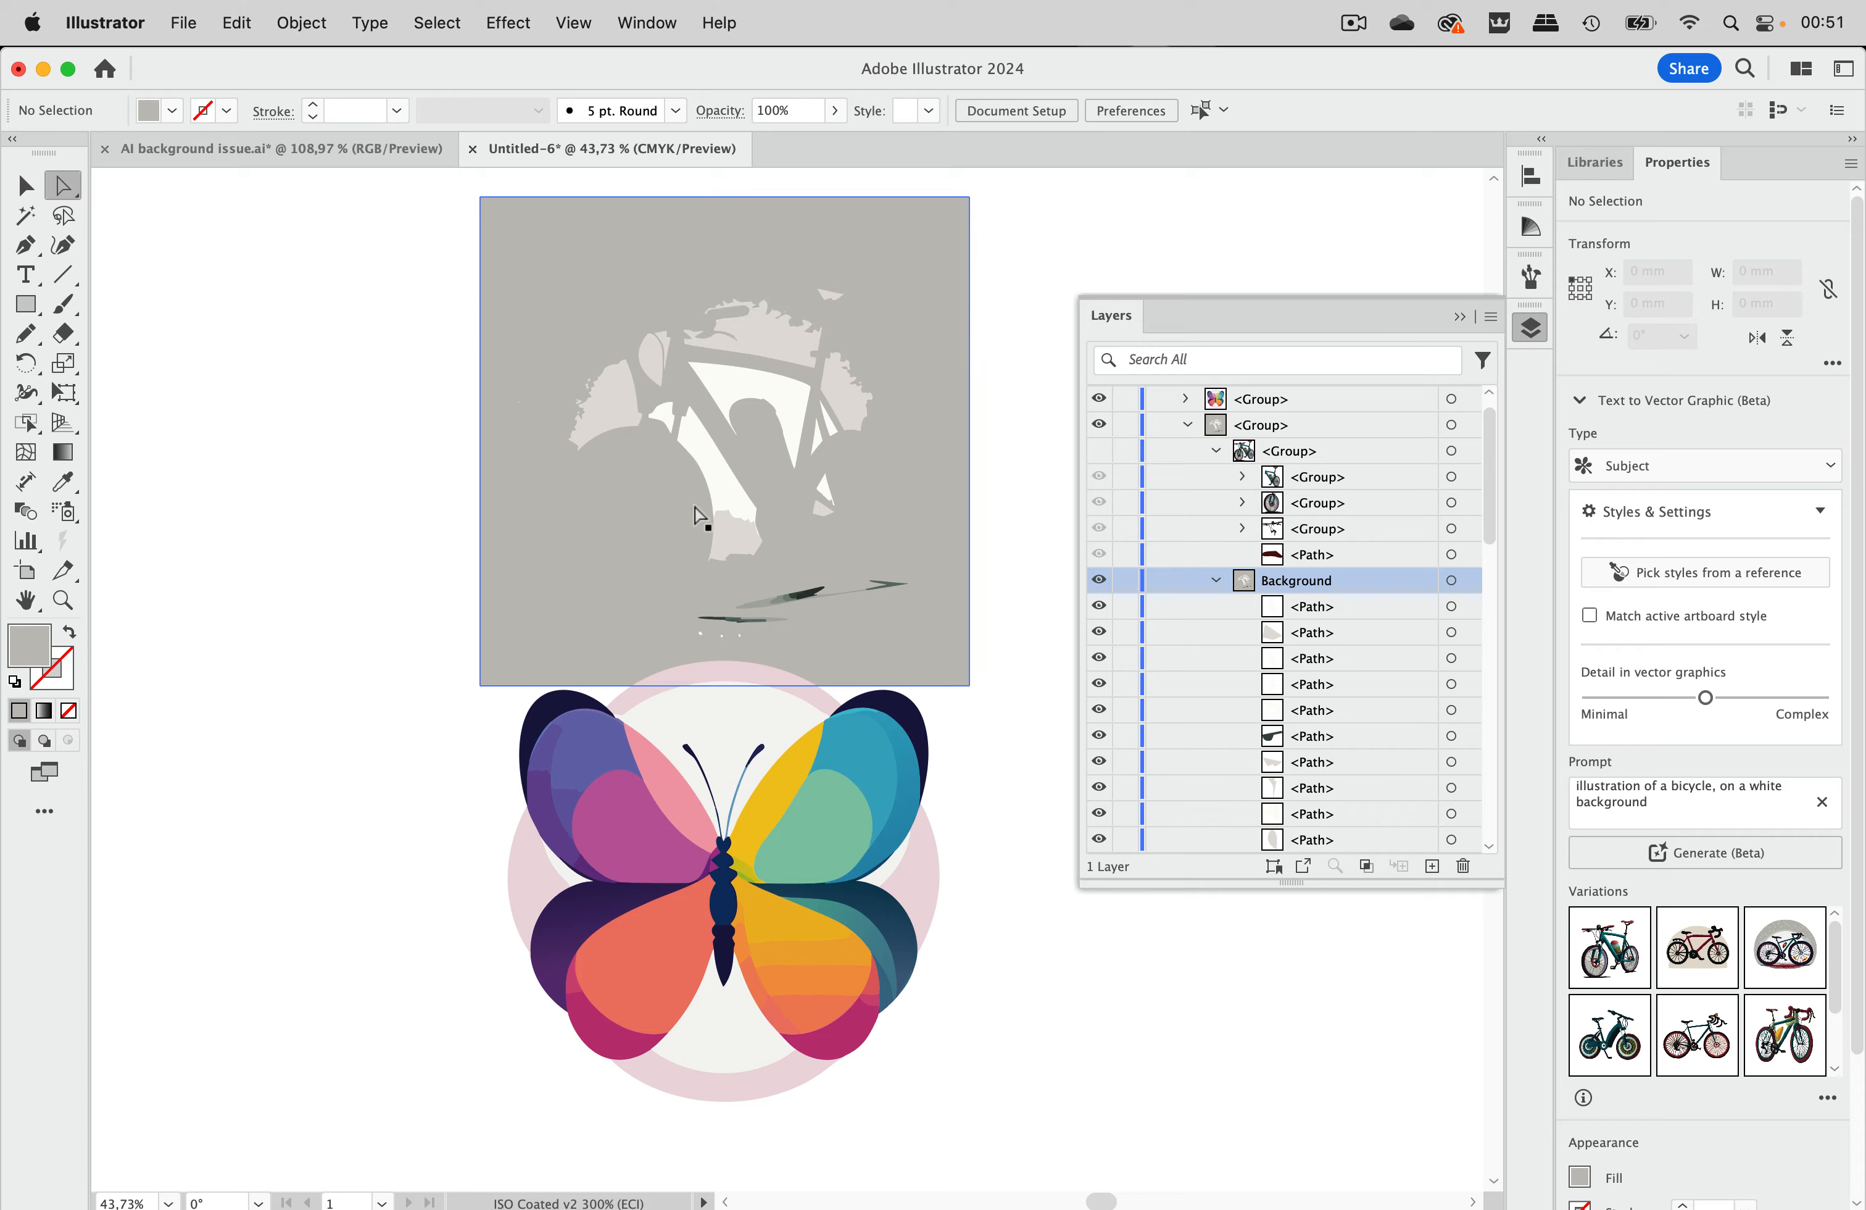
left_click(776, 335)
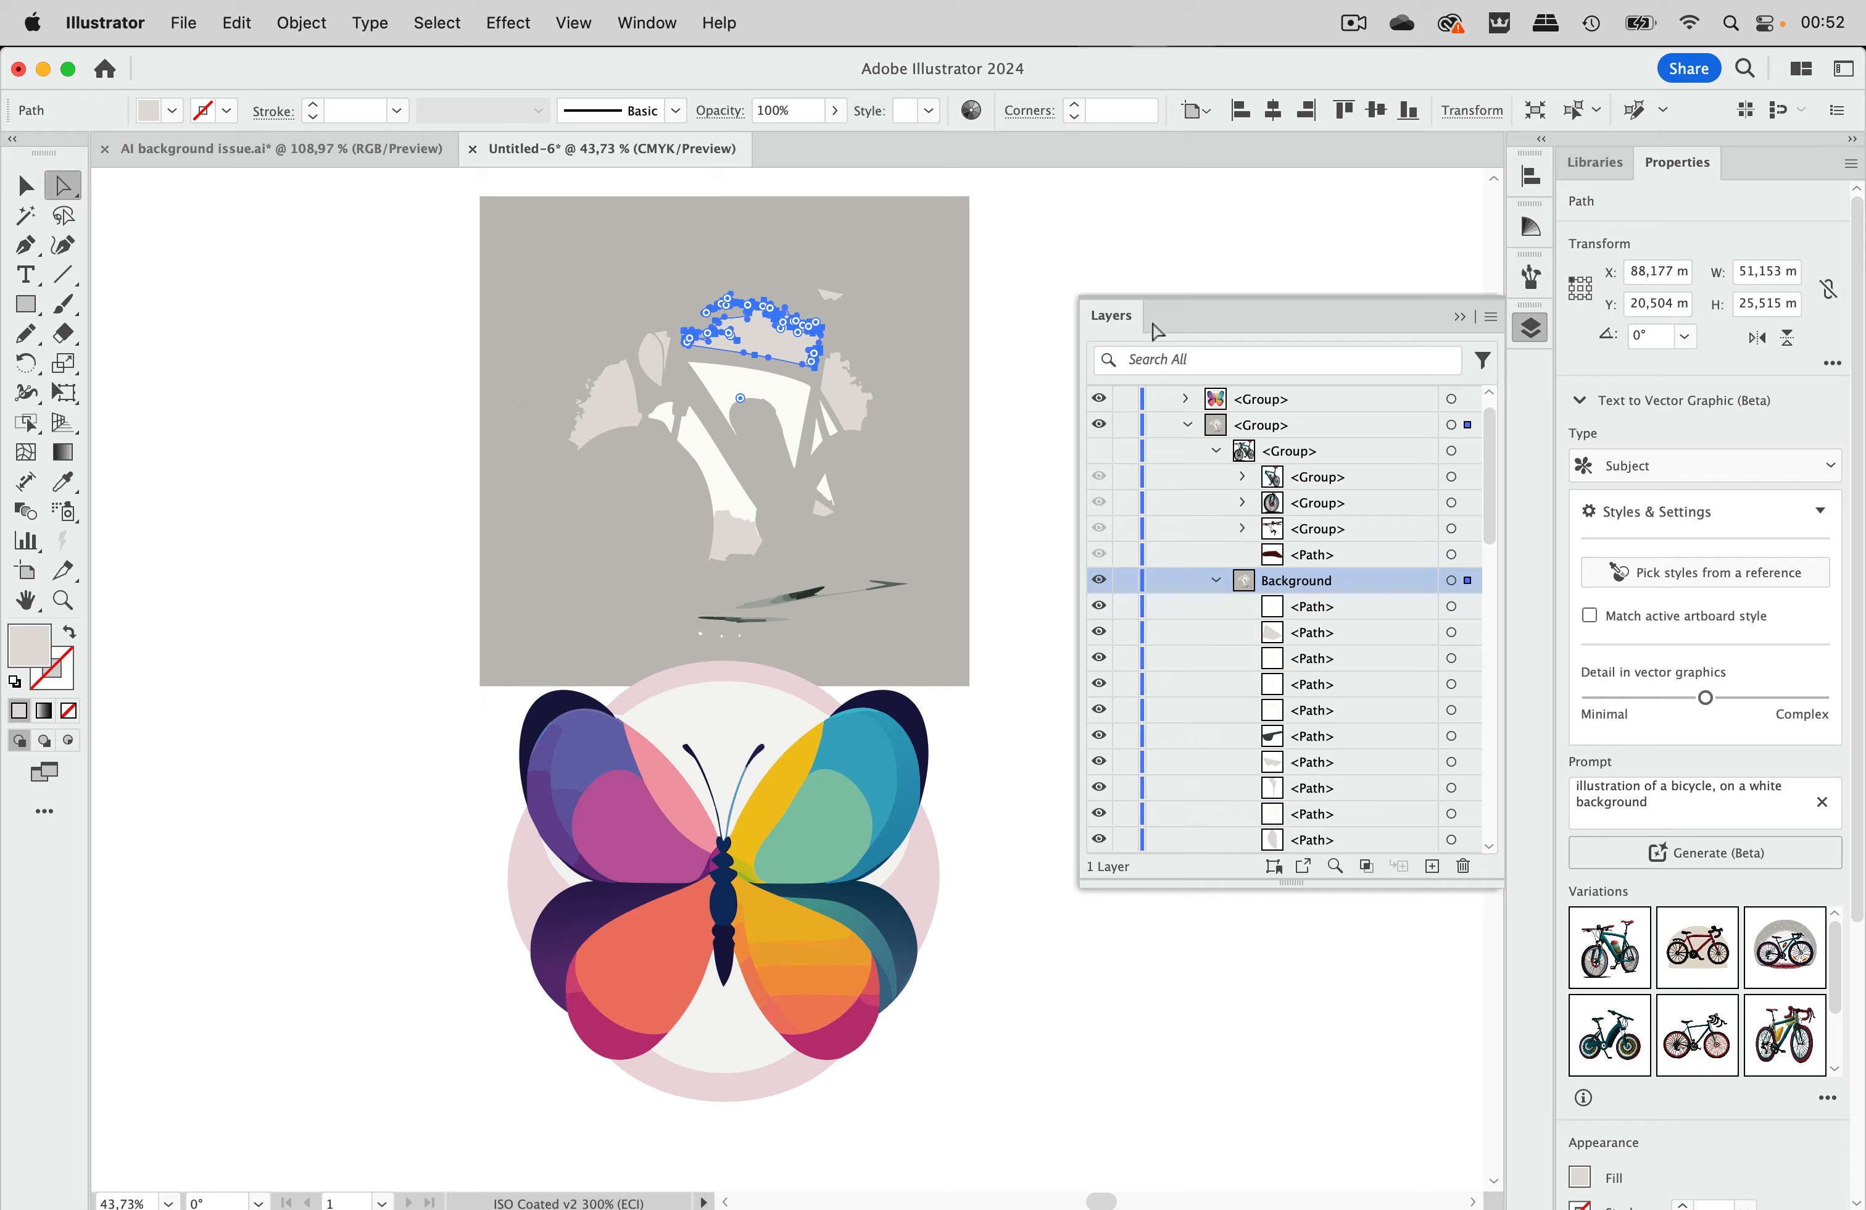
Make the bicycle artwork group visible again, clear the path selection and hide the Background group.
left_click(1099, 451)
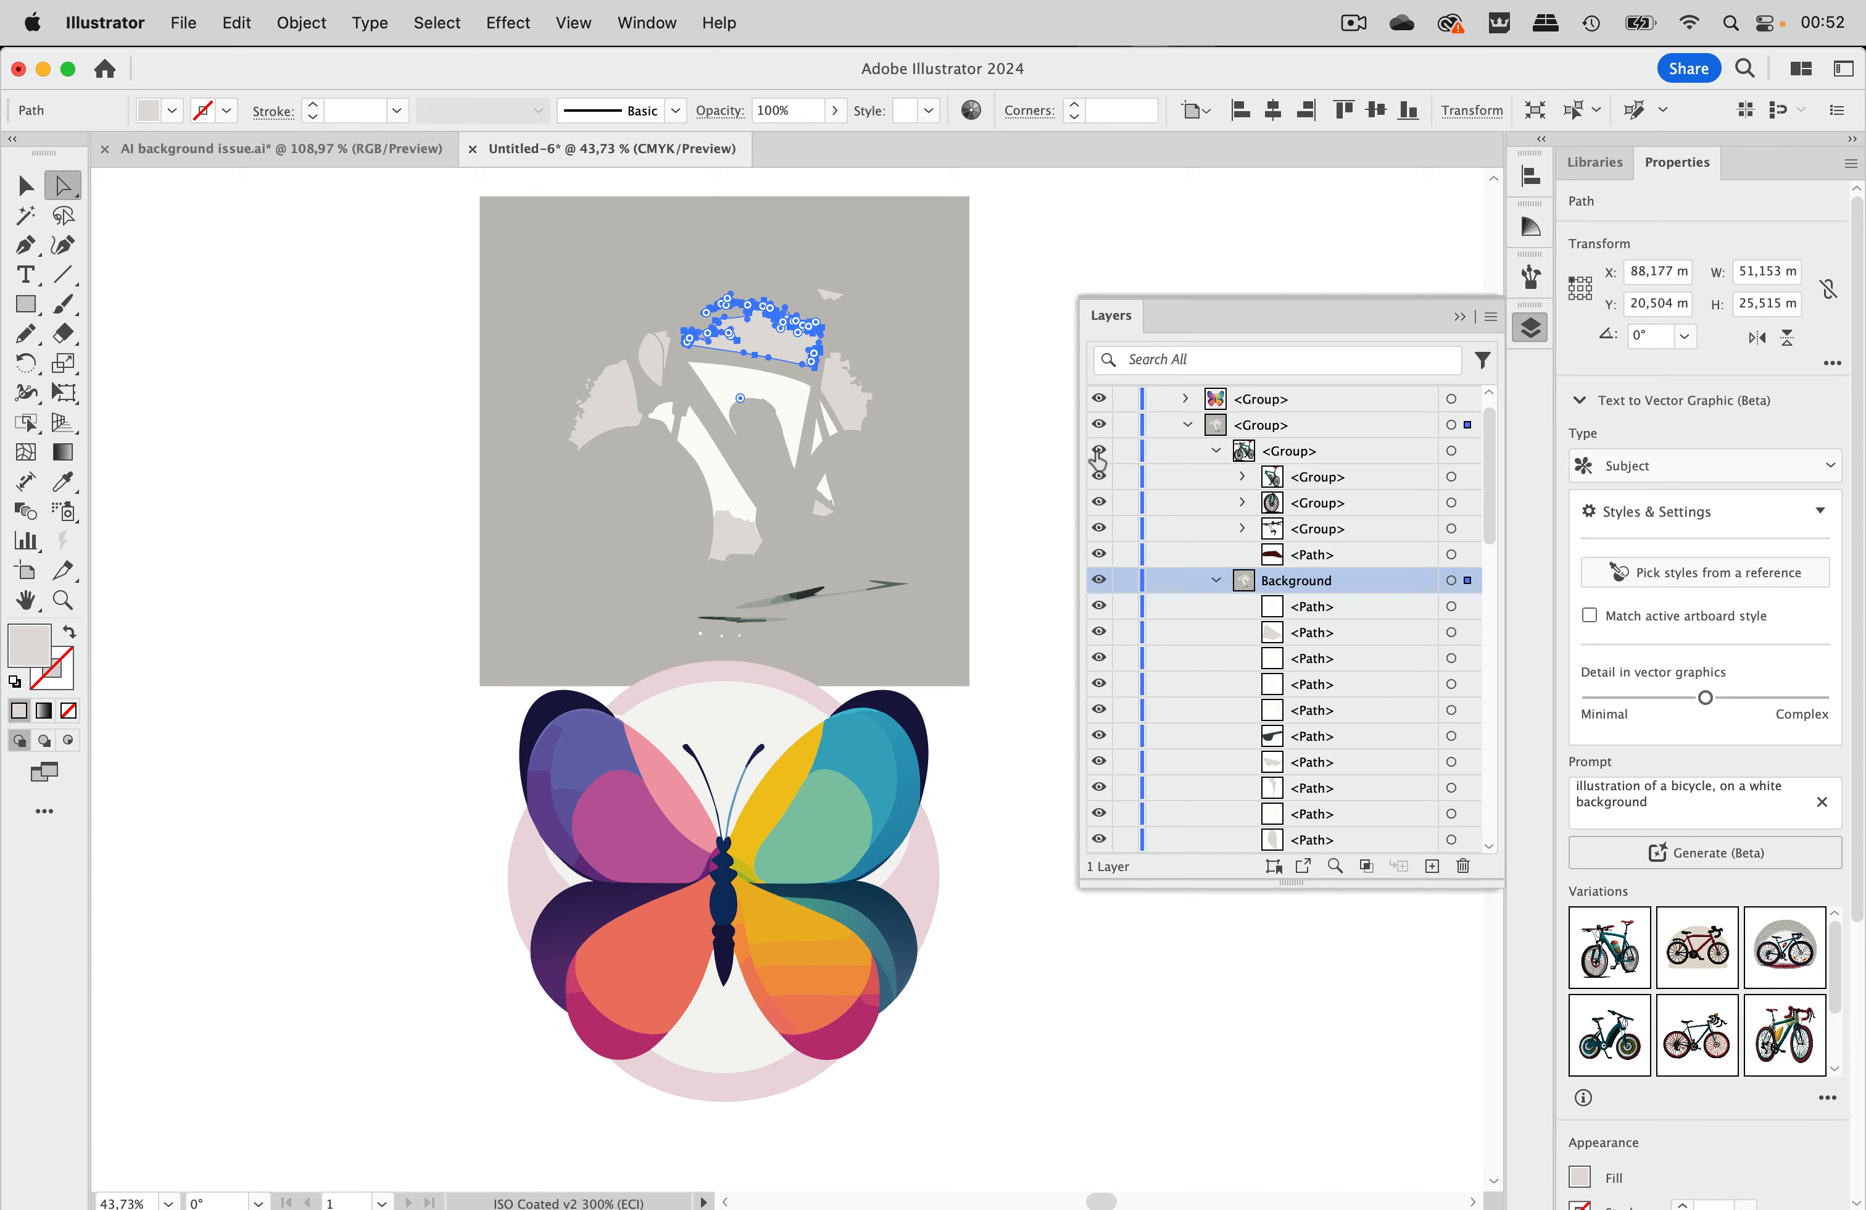
left_click(1042, 324)
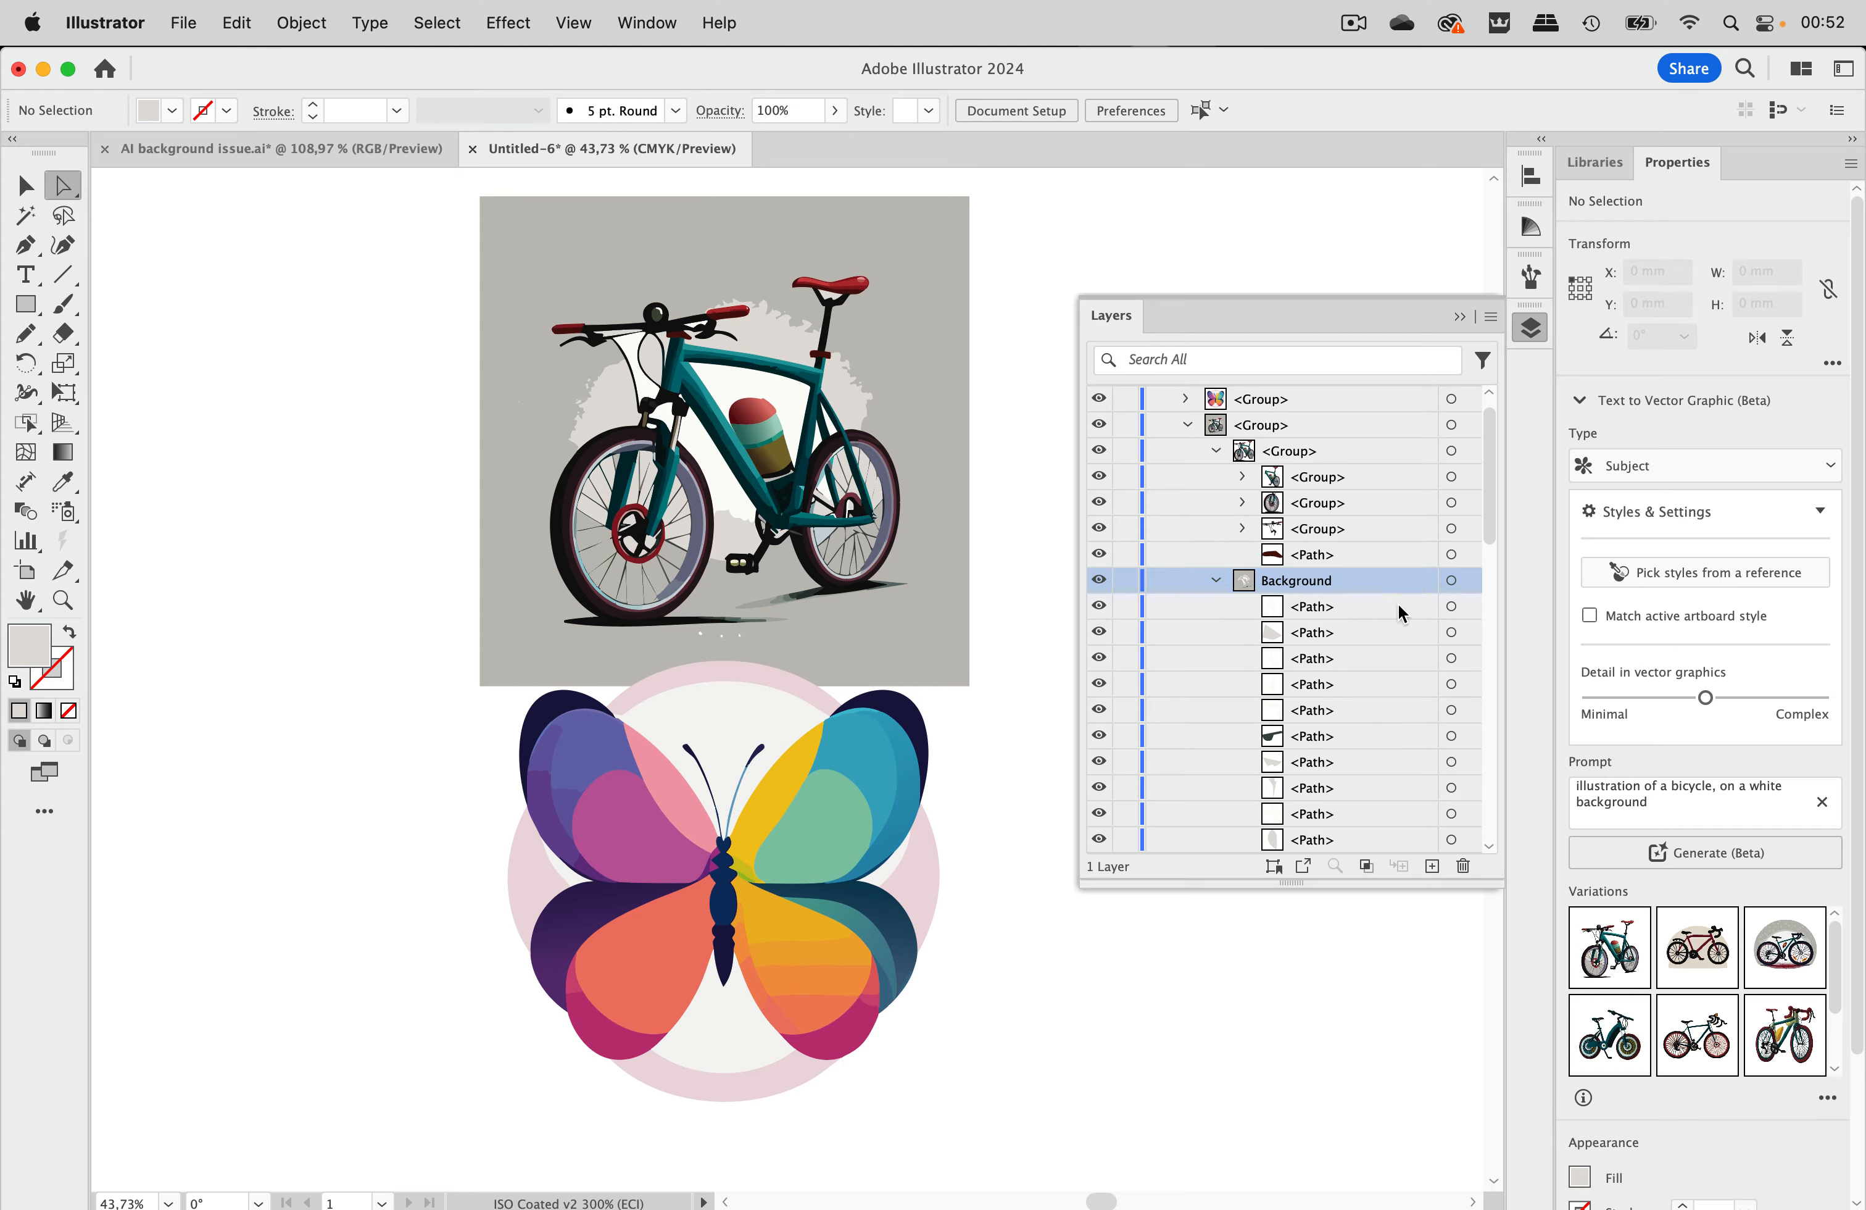
left_click(1099, 580)
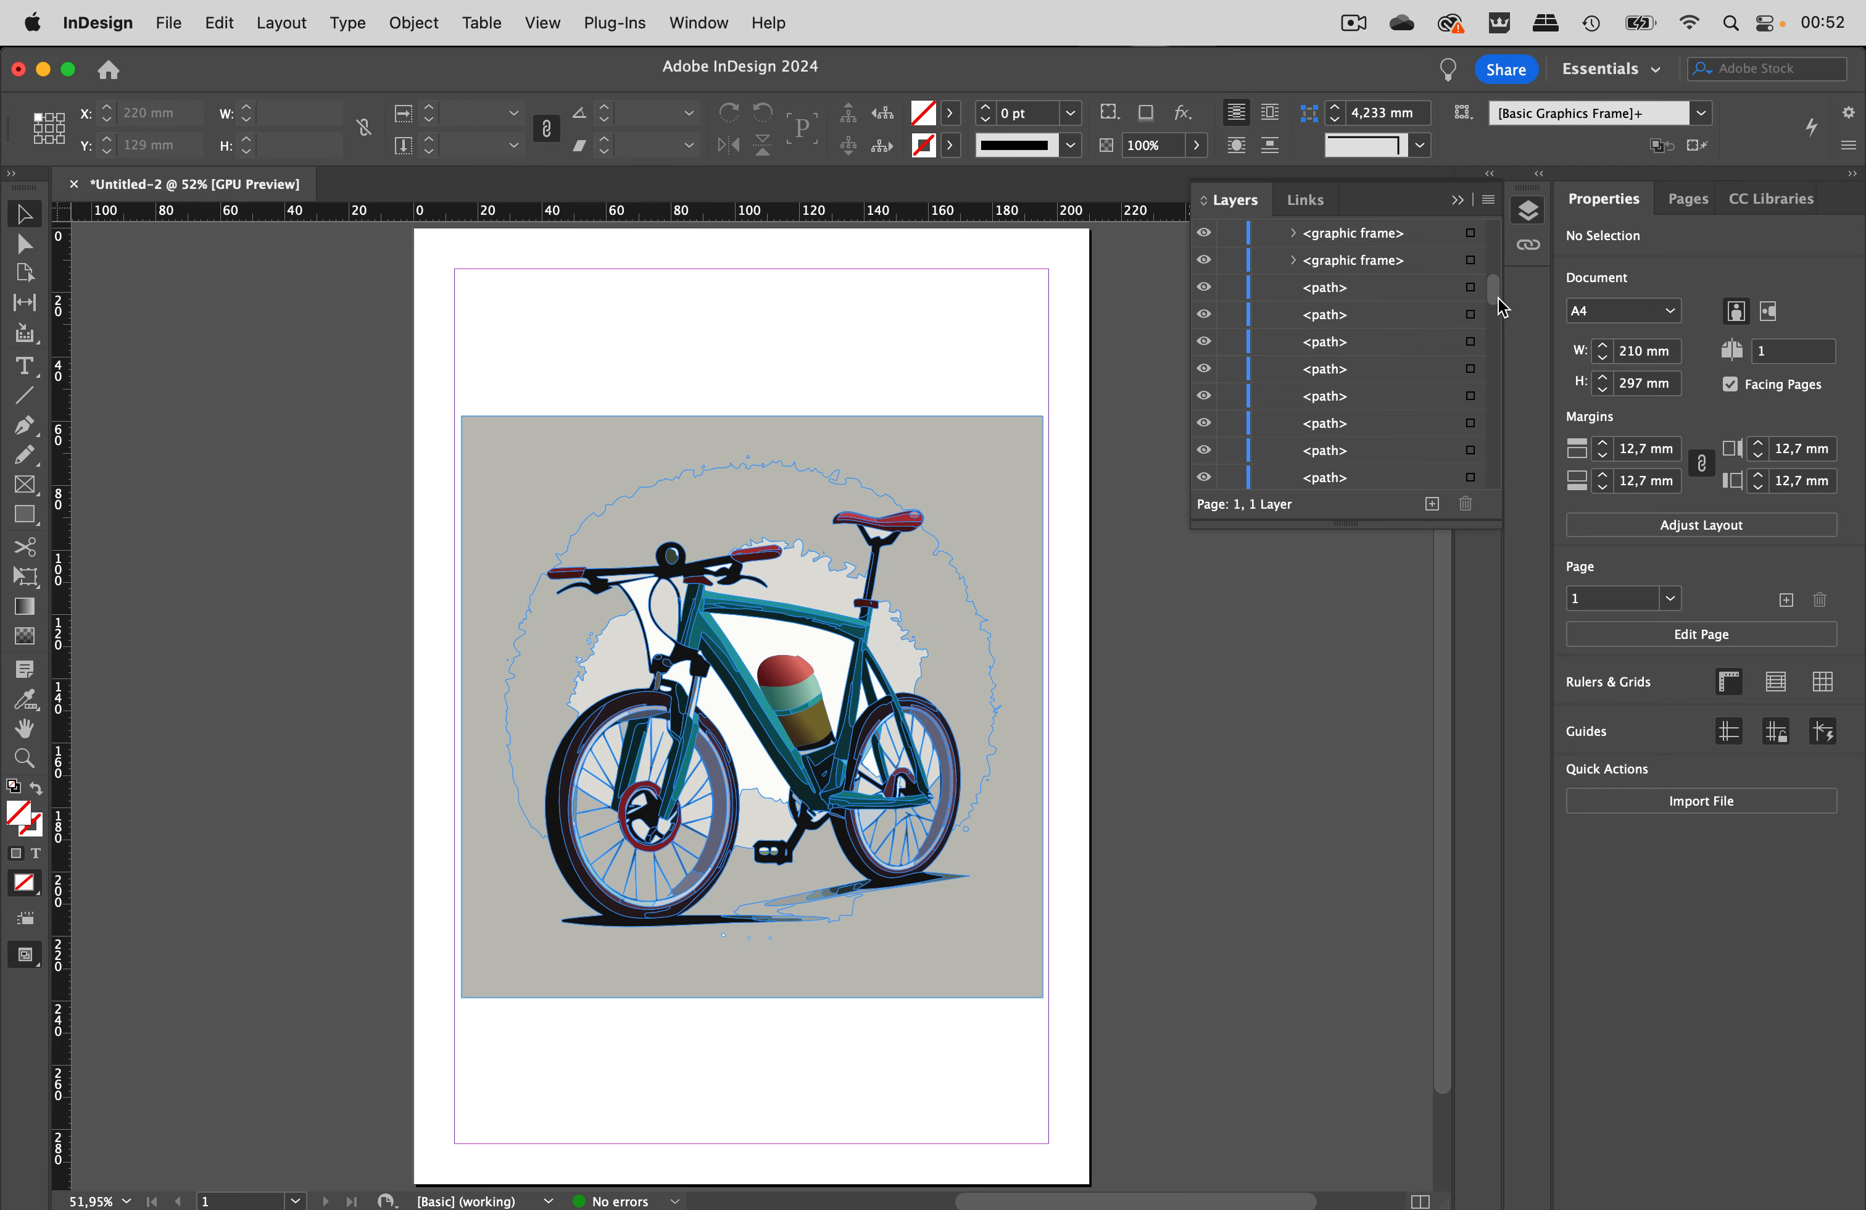
Look through the pasted bicycle group's layer structure in InDesign, checking what its graphic frames contain.
scroll(1307, 371, "up", 5)
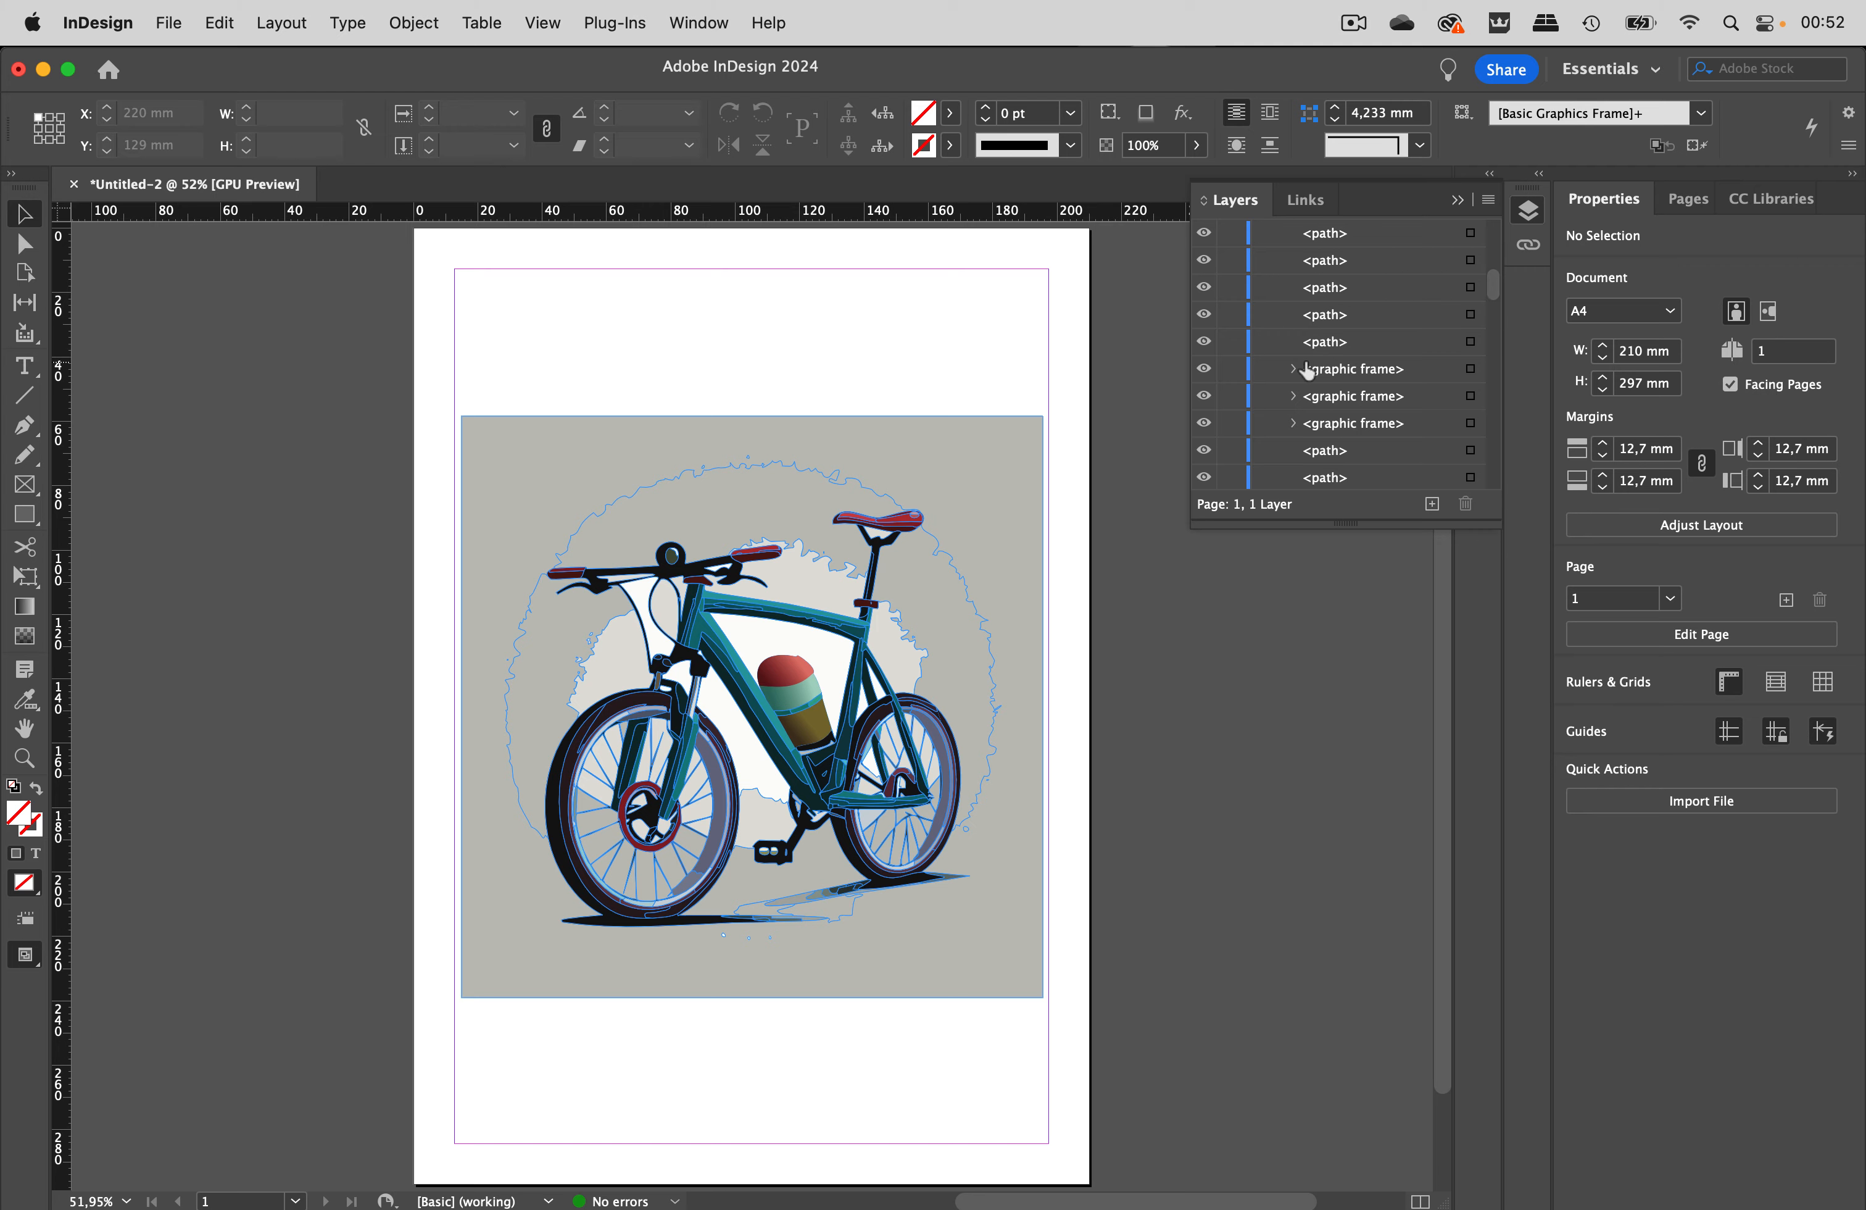
left_click(1293, 370)
left_click(1293, 369)
left_click_drag(1497, 287, 1496, 253)
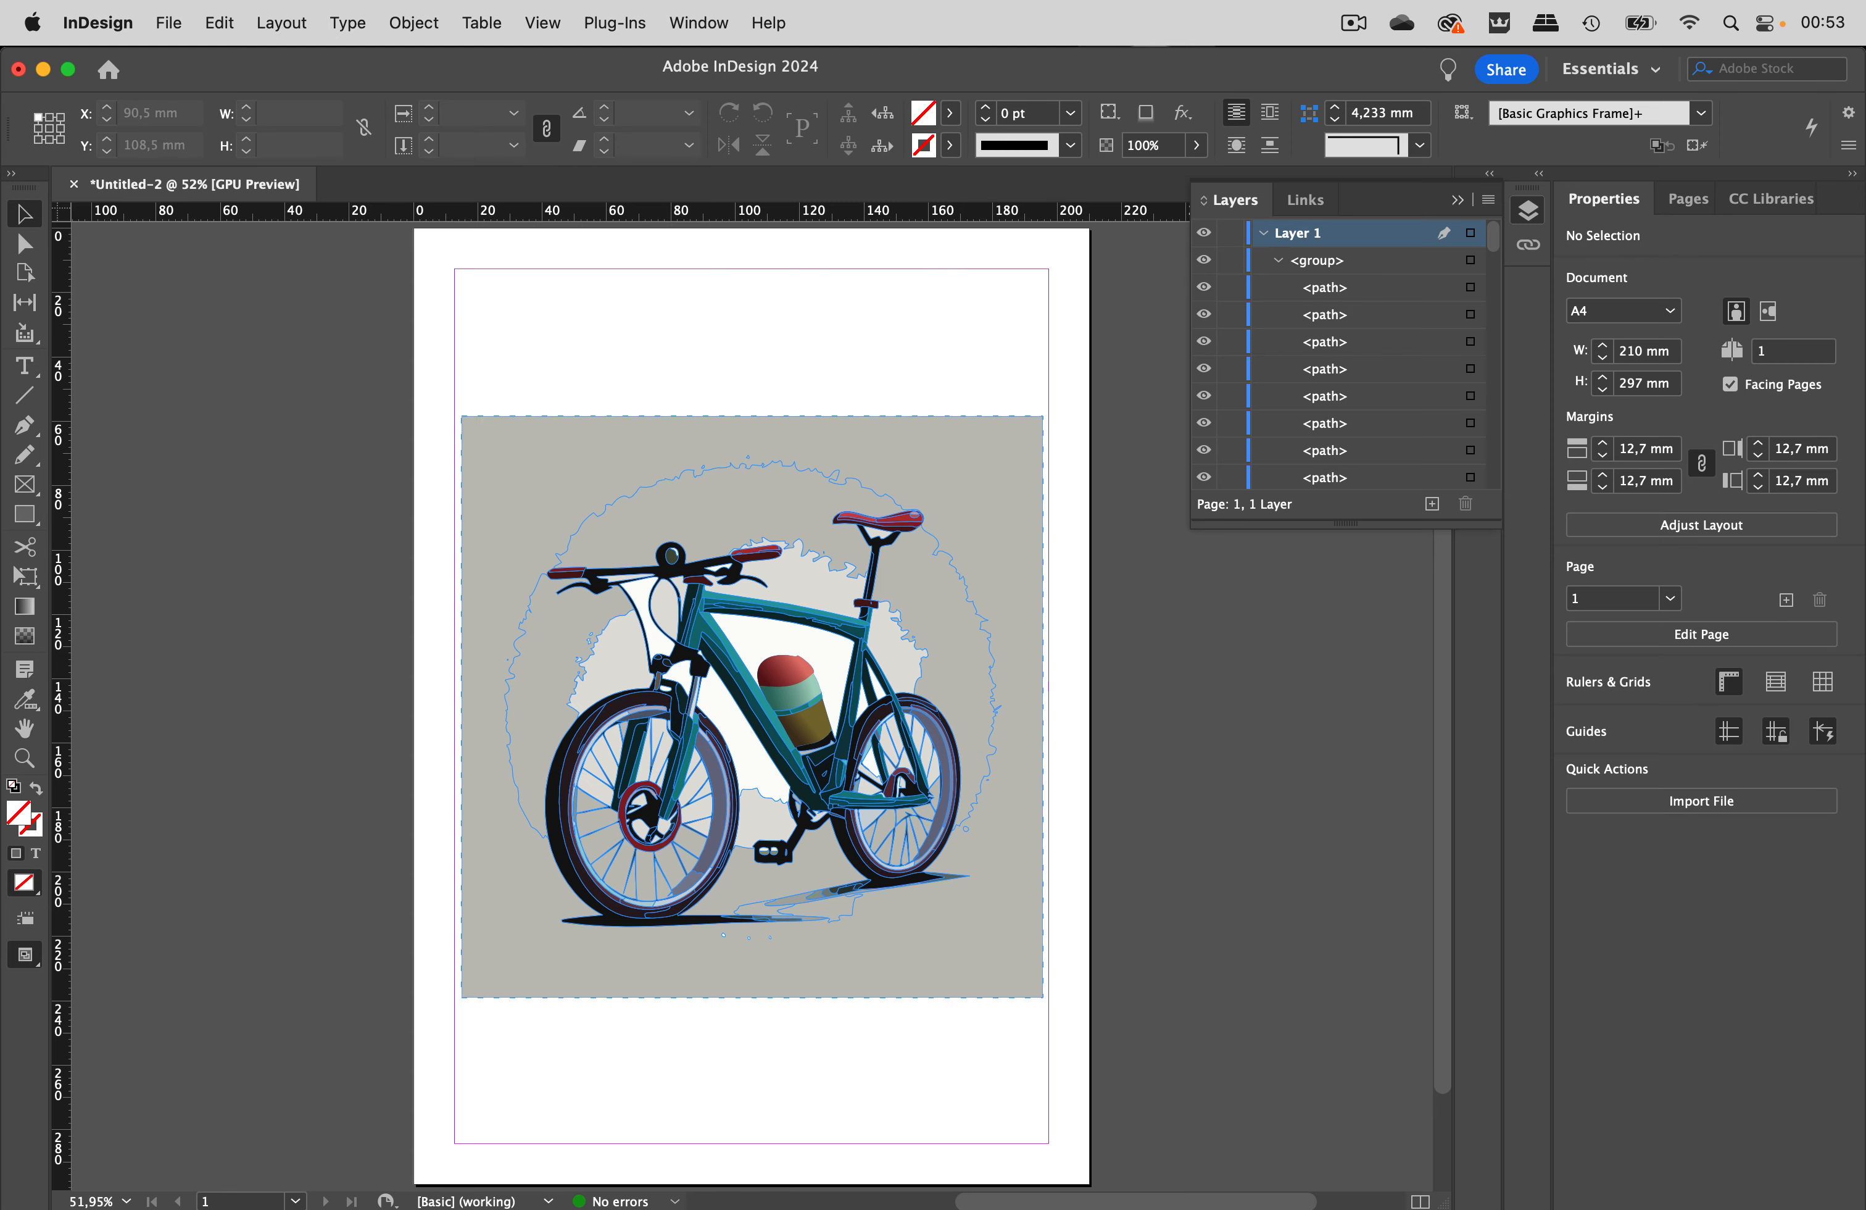
Switch to Illustrator and draw two overlapping rectangles beside the bicycle, about 23 × 34 mm and 24 × 38 mm.
left_click(669, 1184)
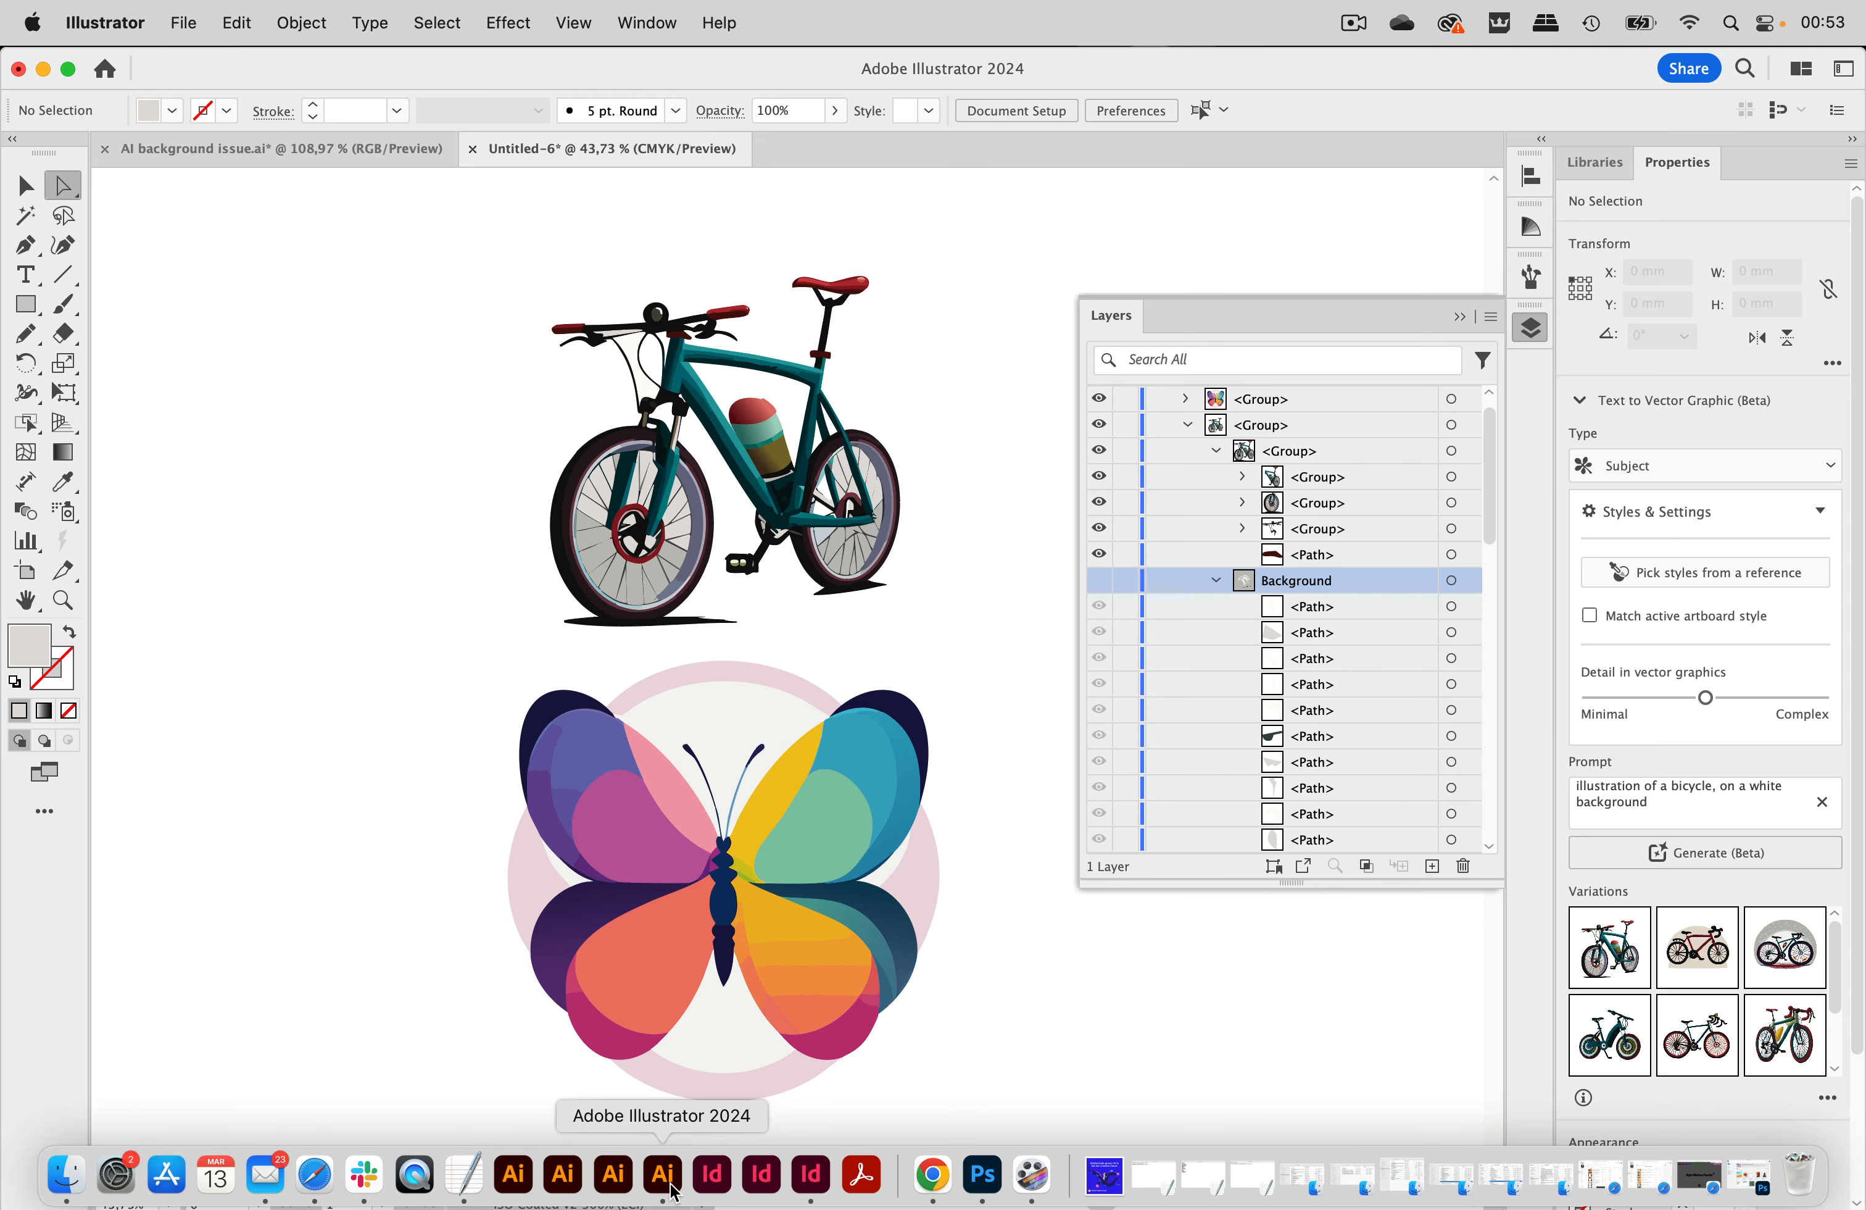
left_click(25, 303)
mouse_move(256, 288)
left_mouse_down()
mouse_move(318, 381)
mouse_move(314, 330)
mouse_move(288, 328)
left_mouse_up()
left_click(25, 185)
left_click(416, 388)
Fill the smaller, upper rectangle with magenta and bring it to the front.
left_click(313, 306)
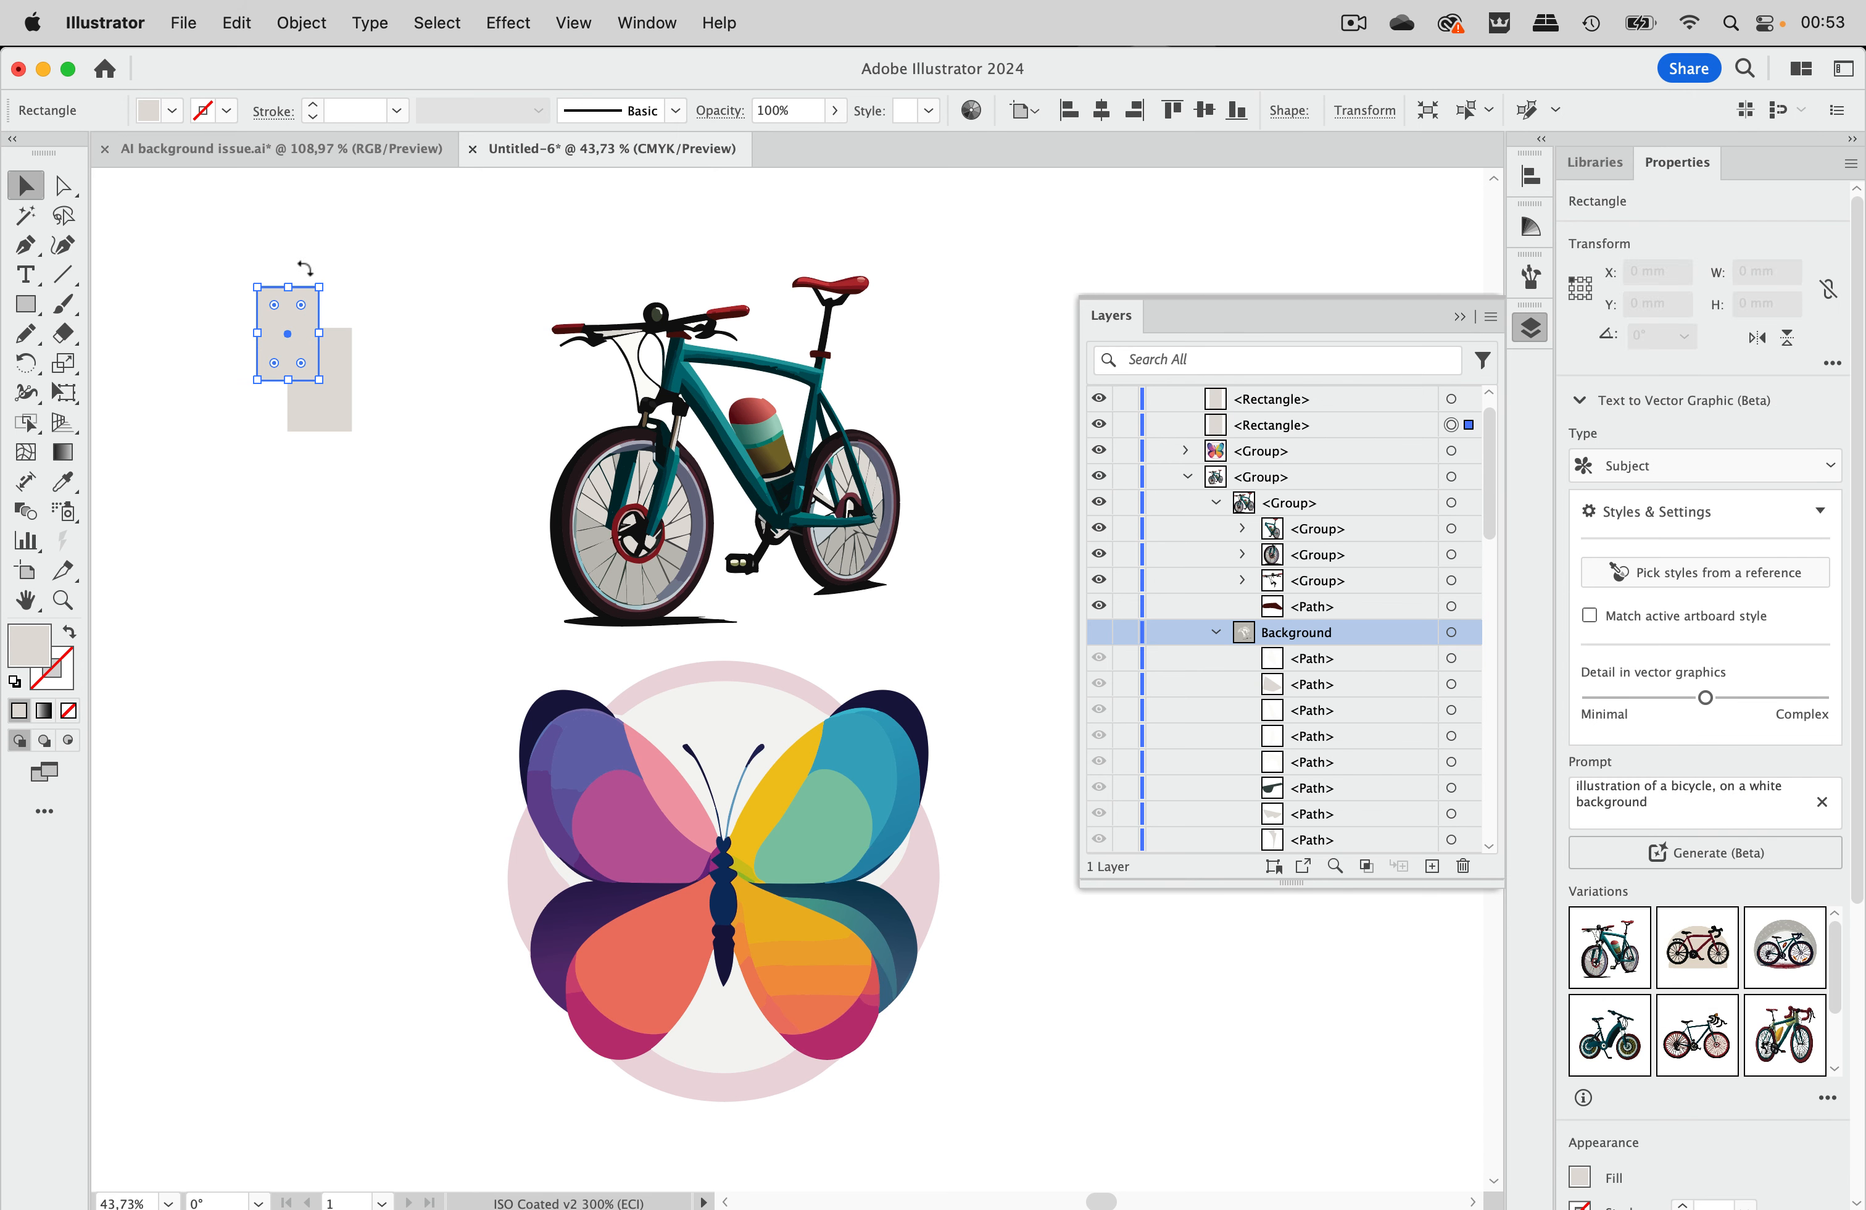
left_click(173, 113)
left_click(173, 152)
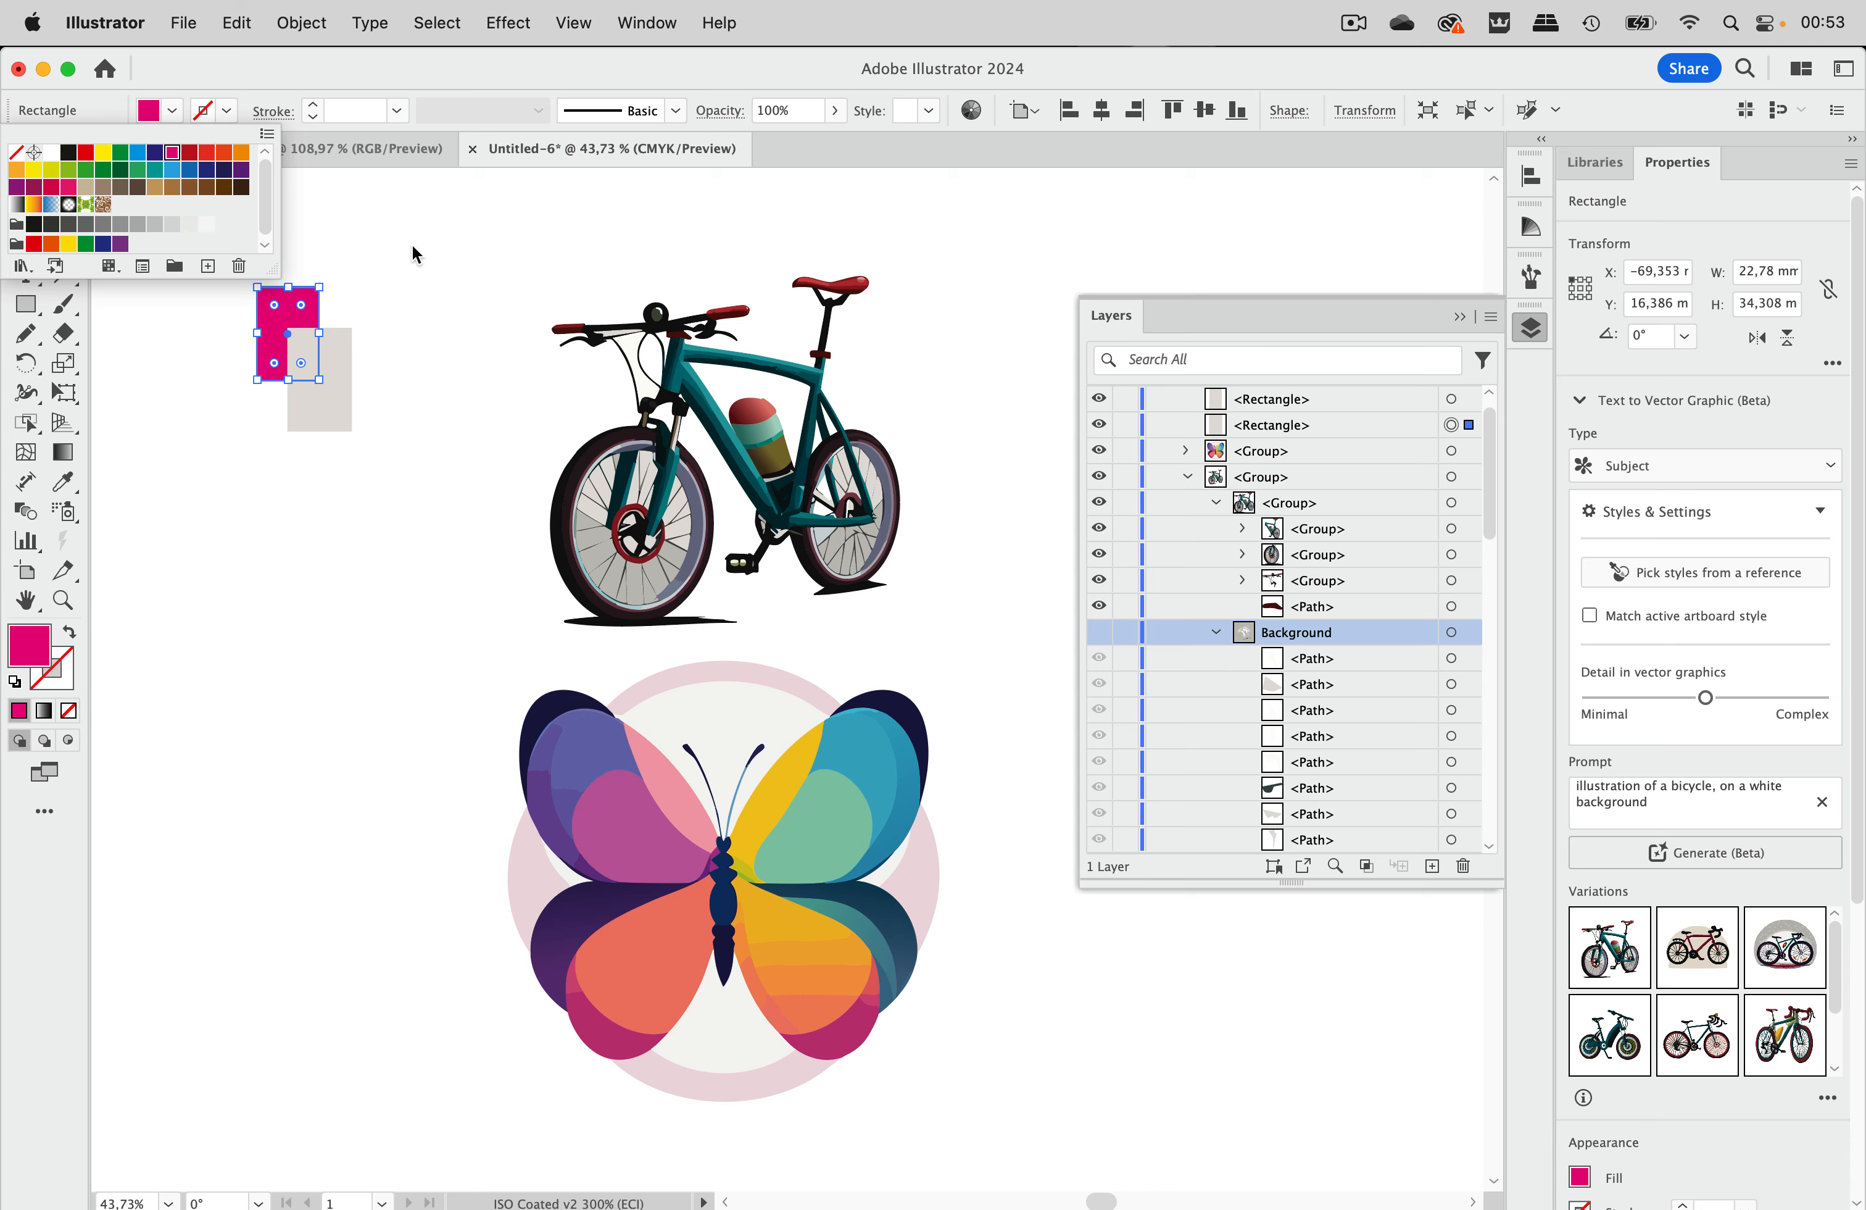
left_click(397, 252)
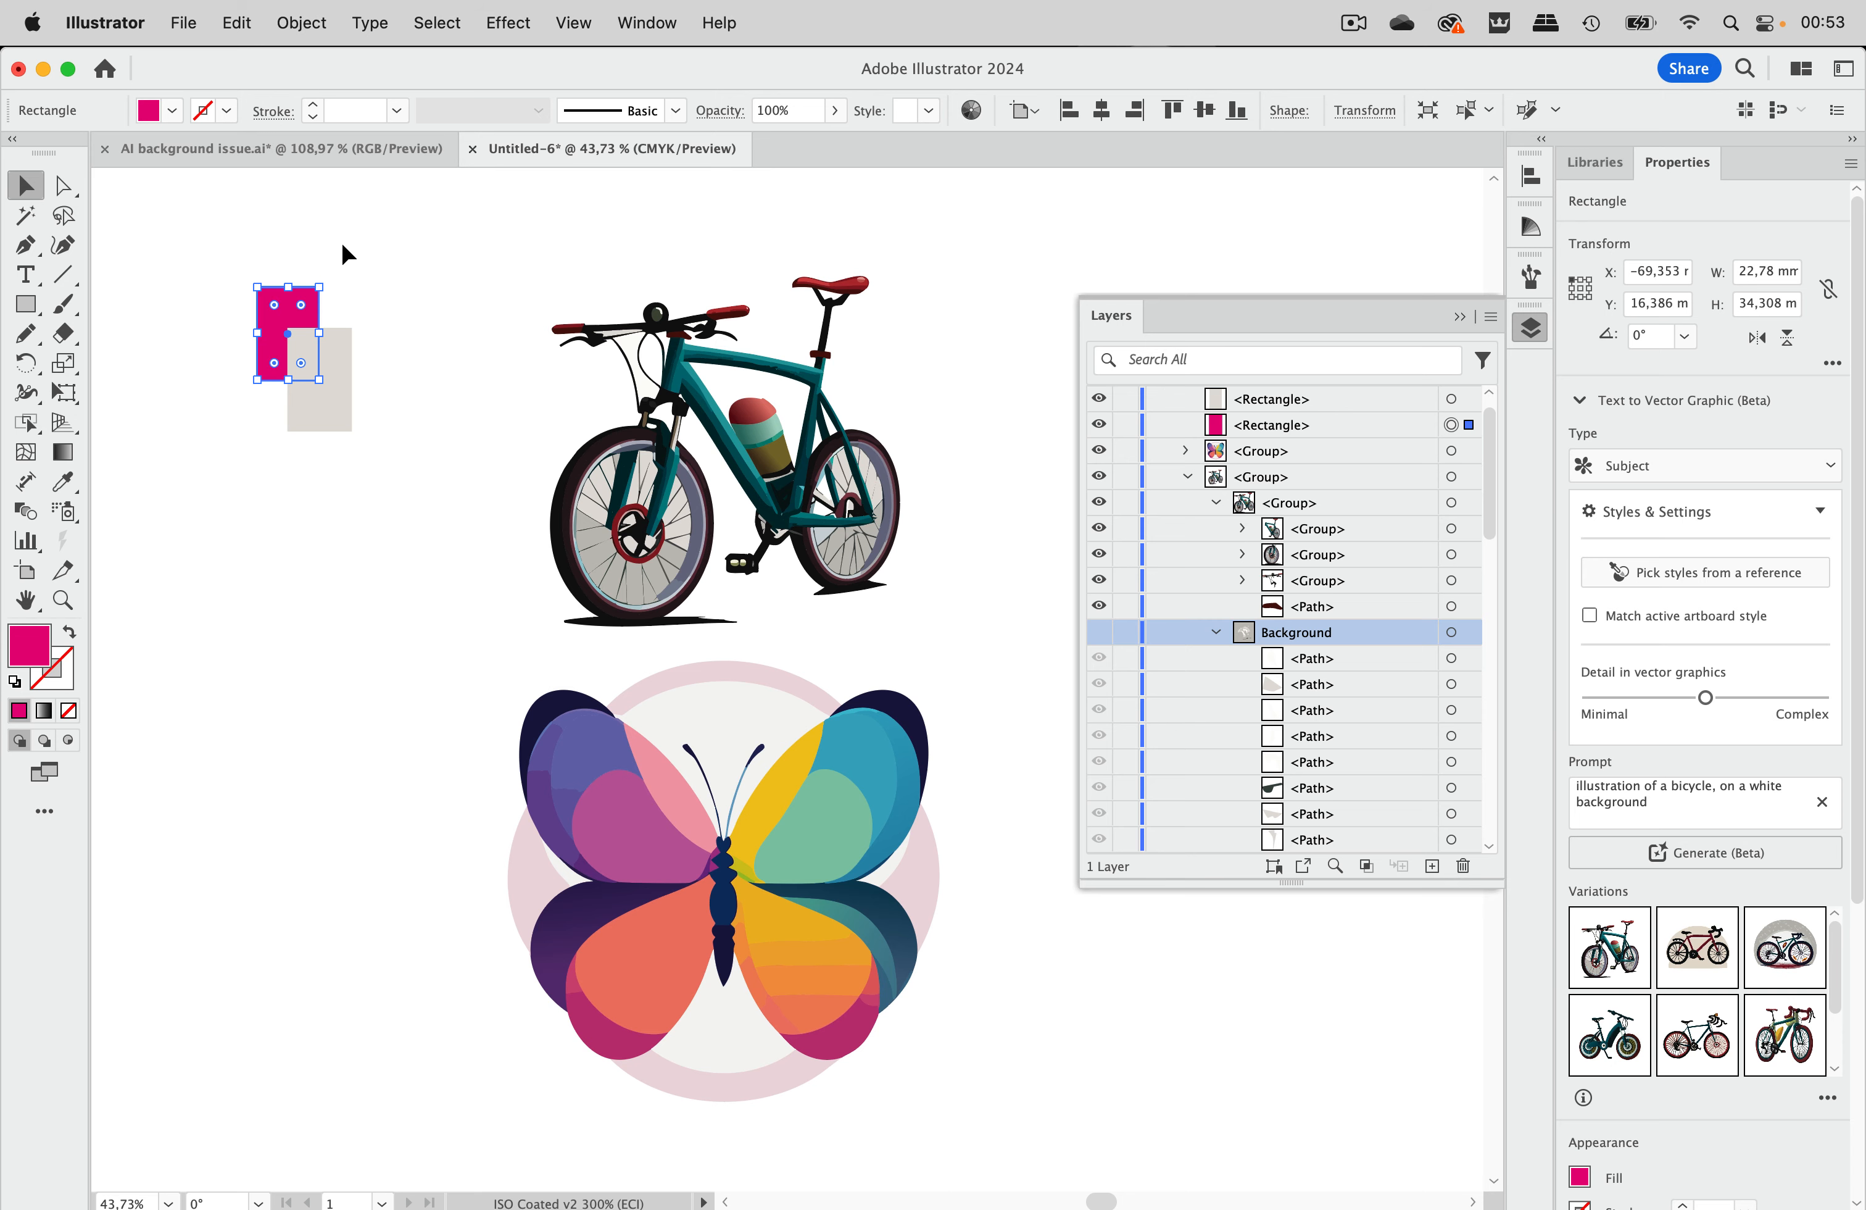
left_click(303, 22)
mouse_move(334, 95)
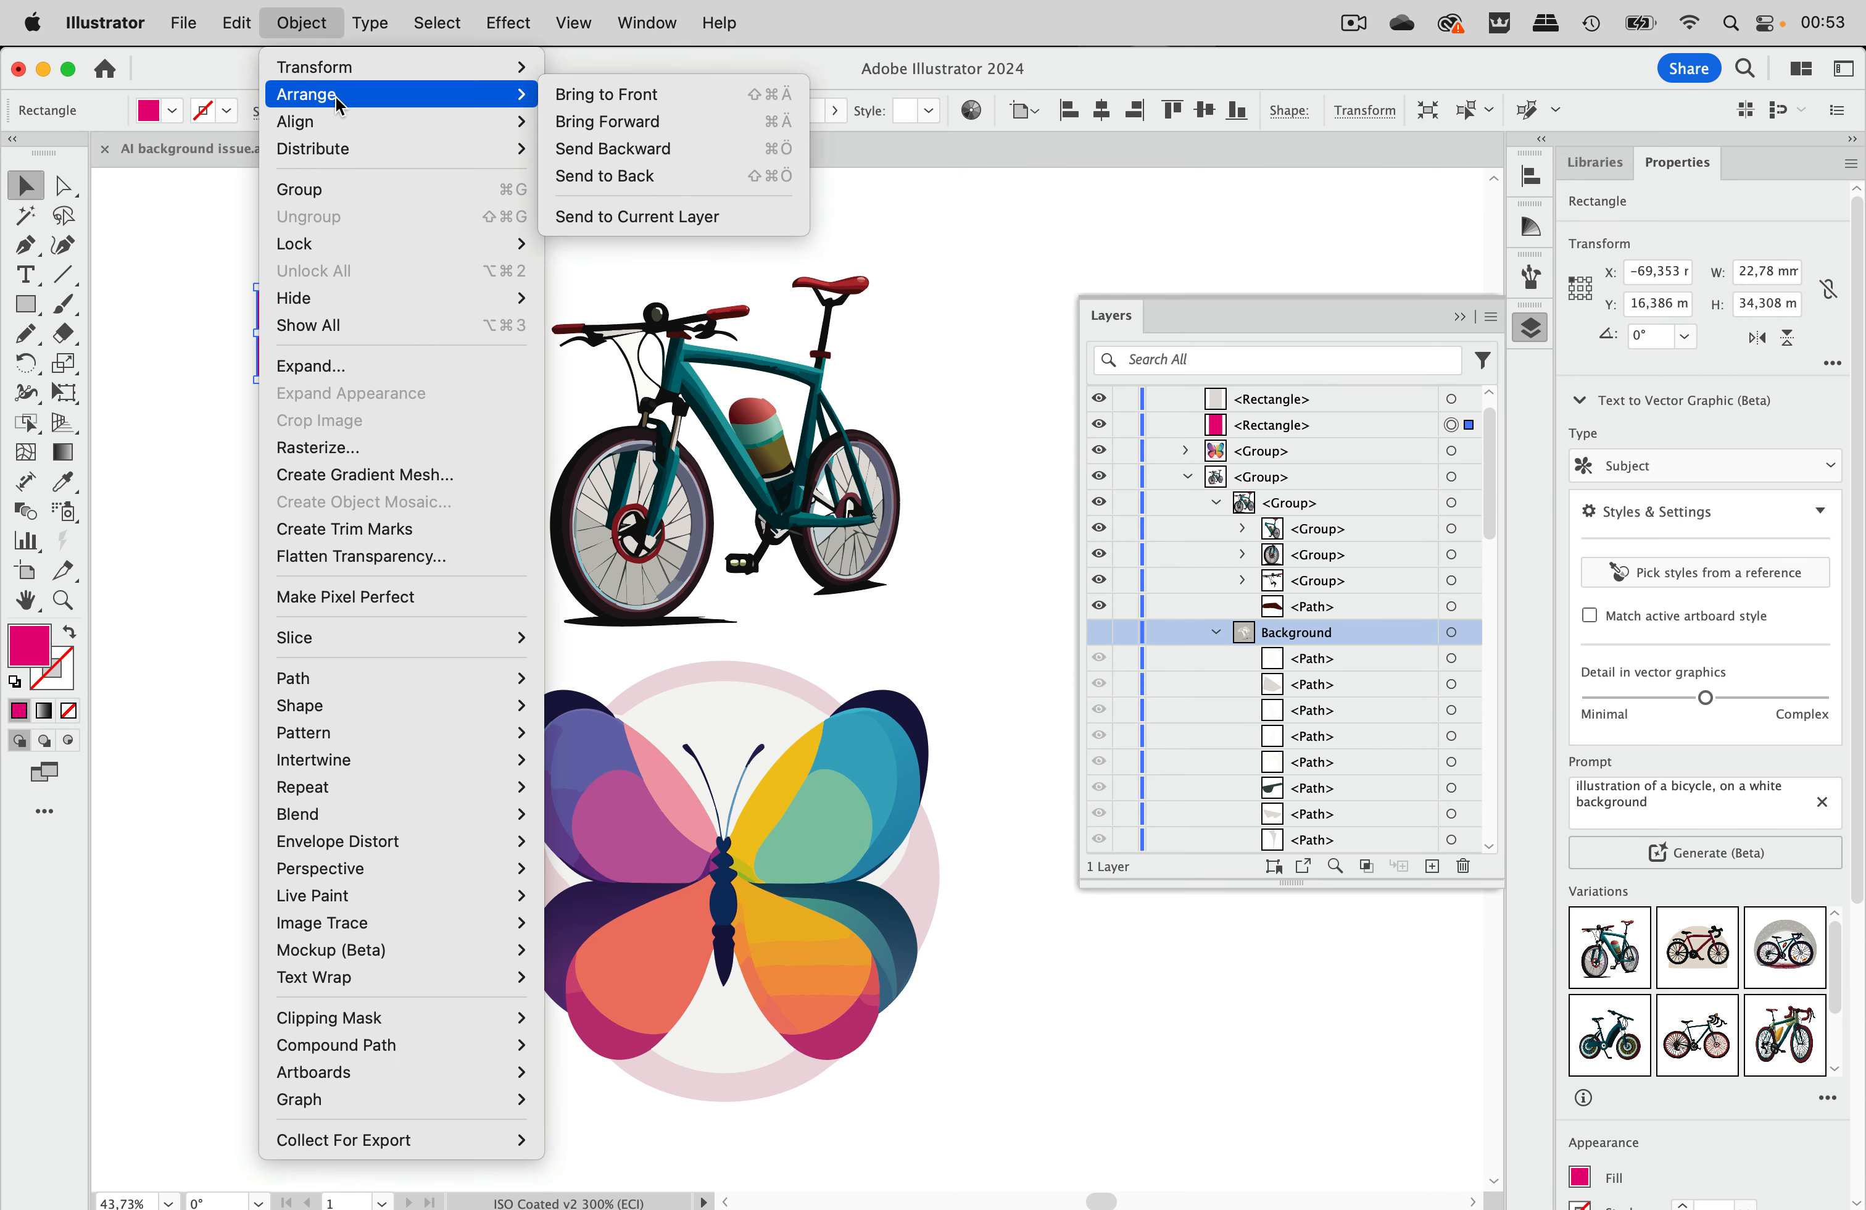
left_click(600, 94)
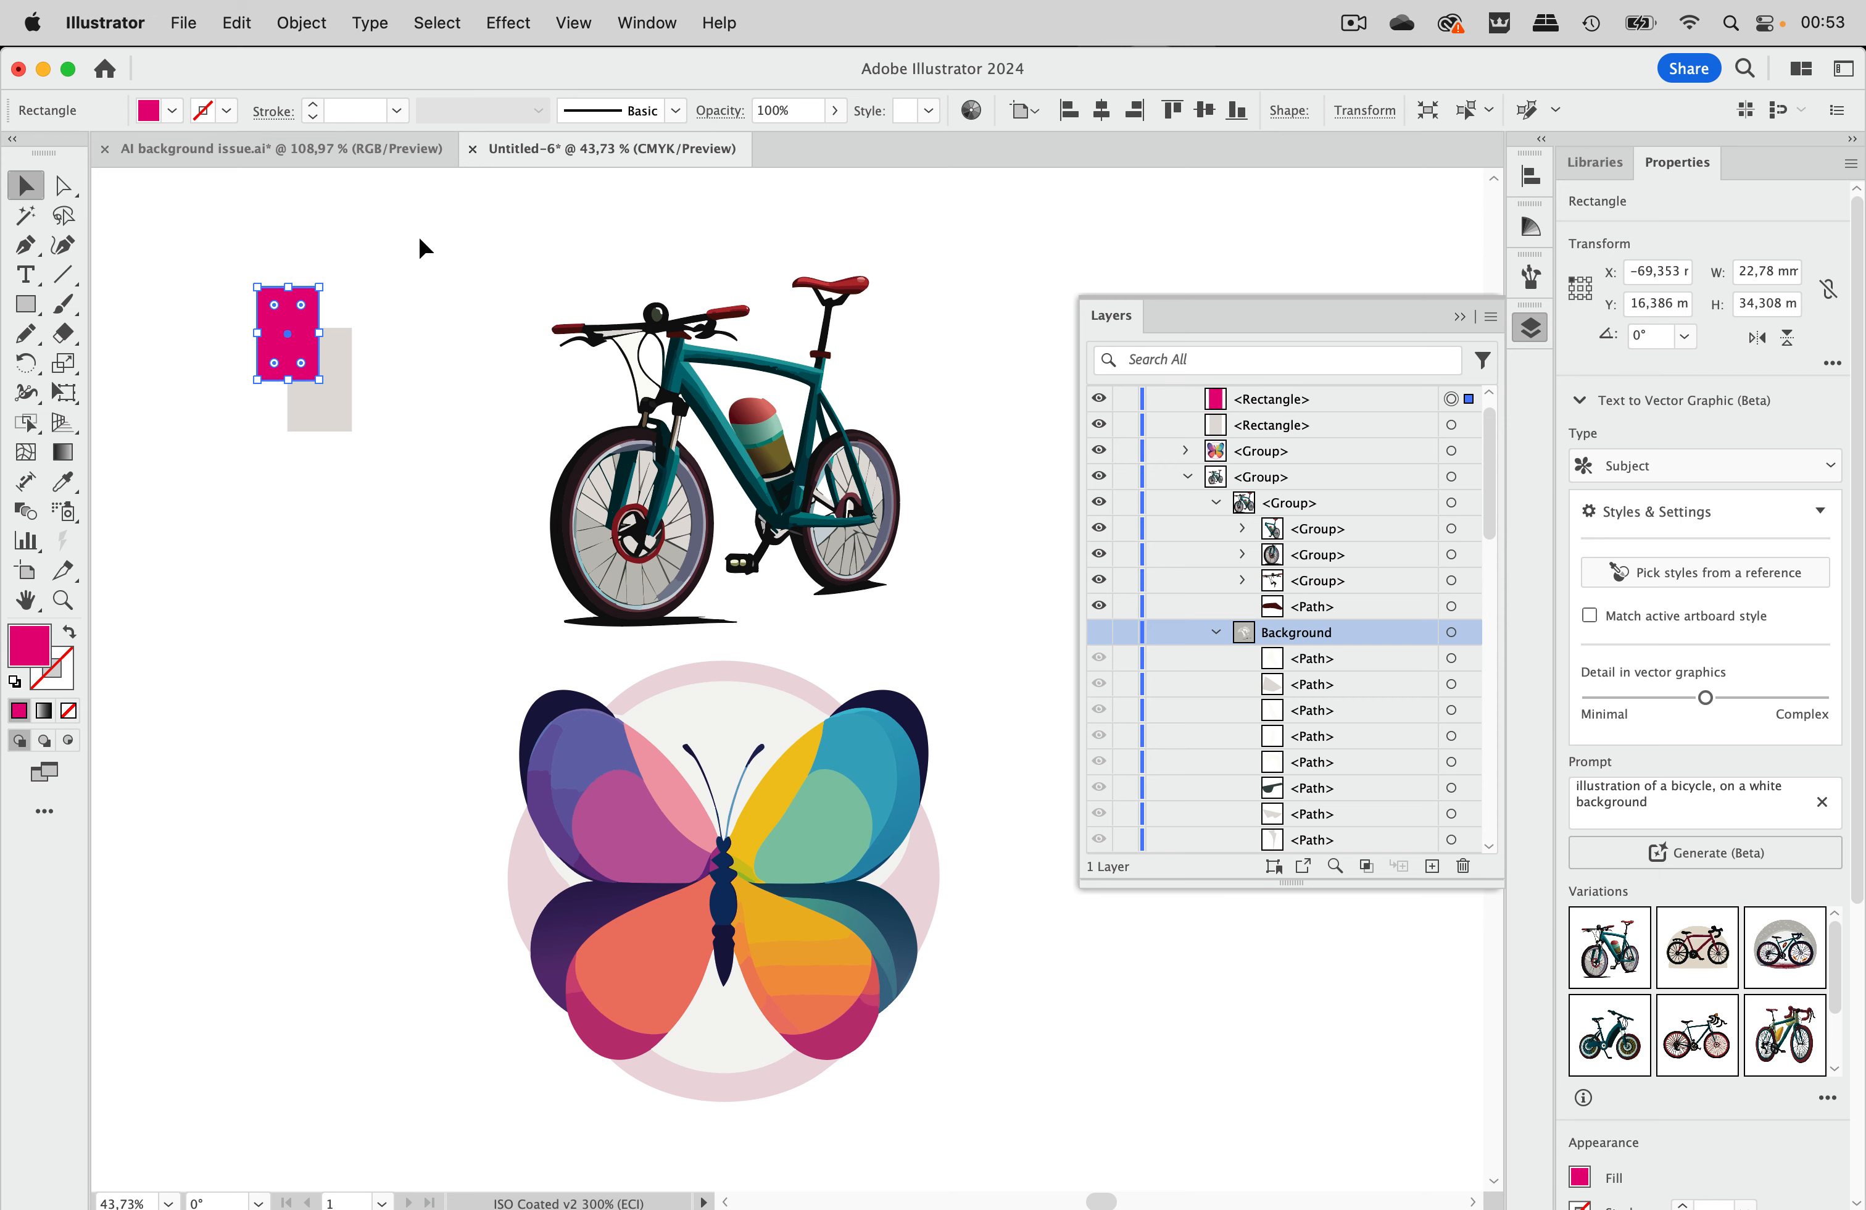
Group each rectangle on its own and expand both groups in the layer list to check their contents.
key("super+g")
left_click(336, 409)
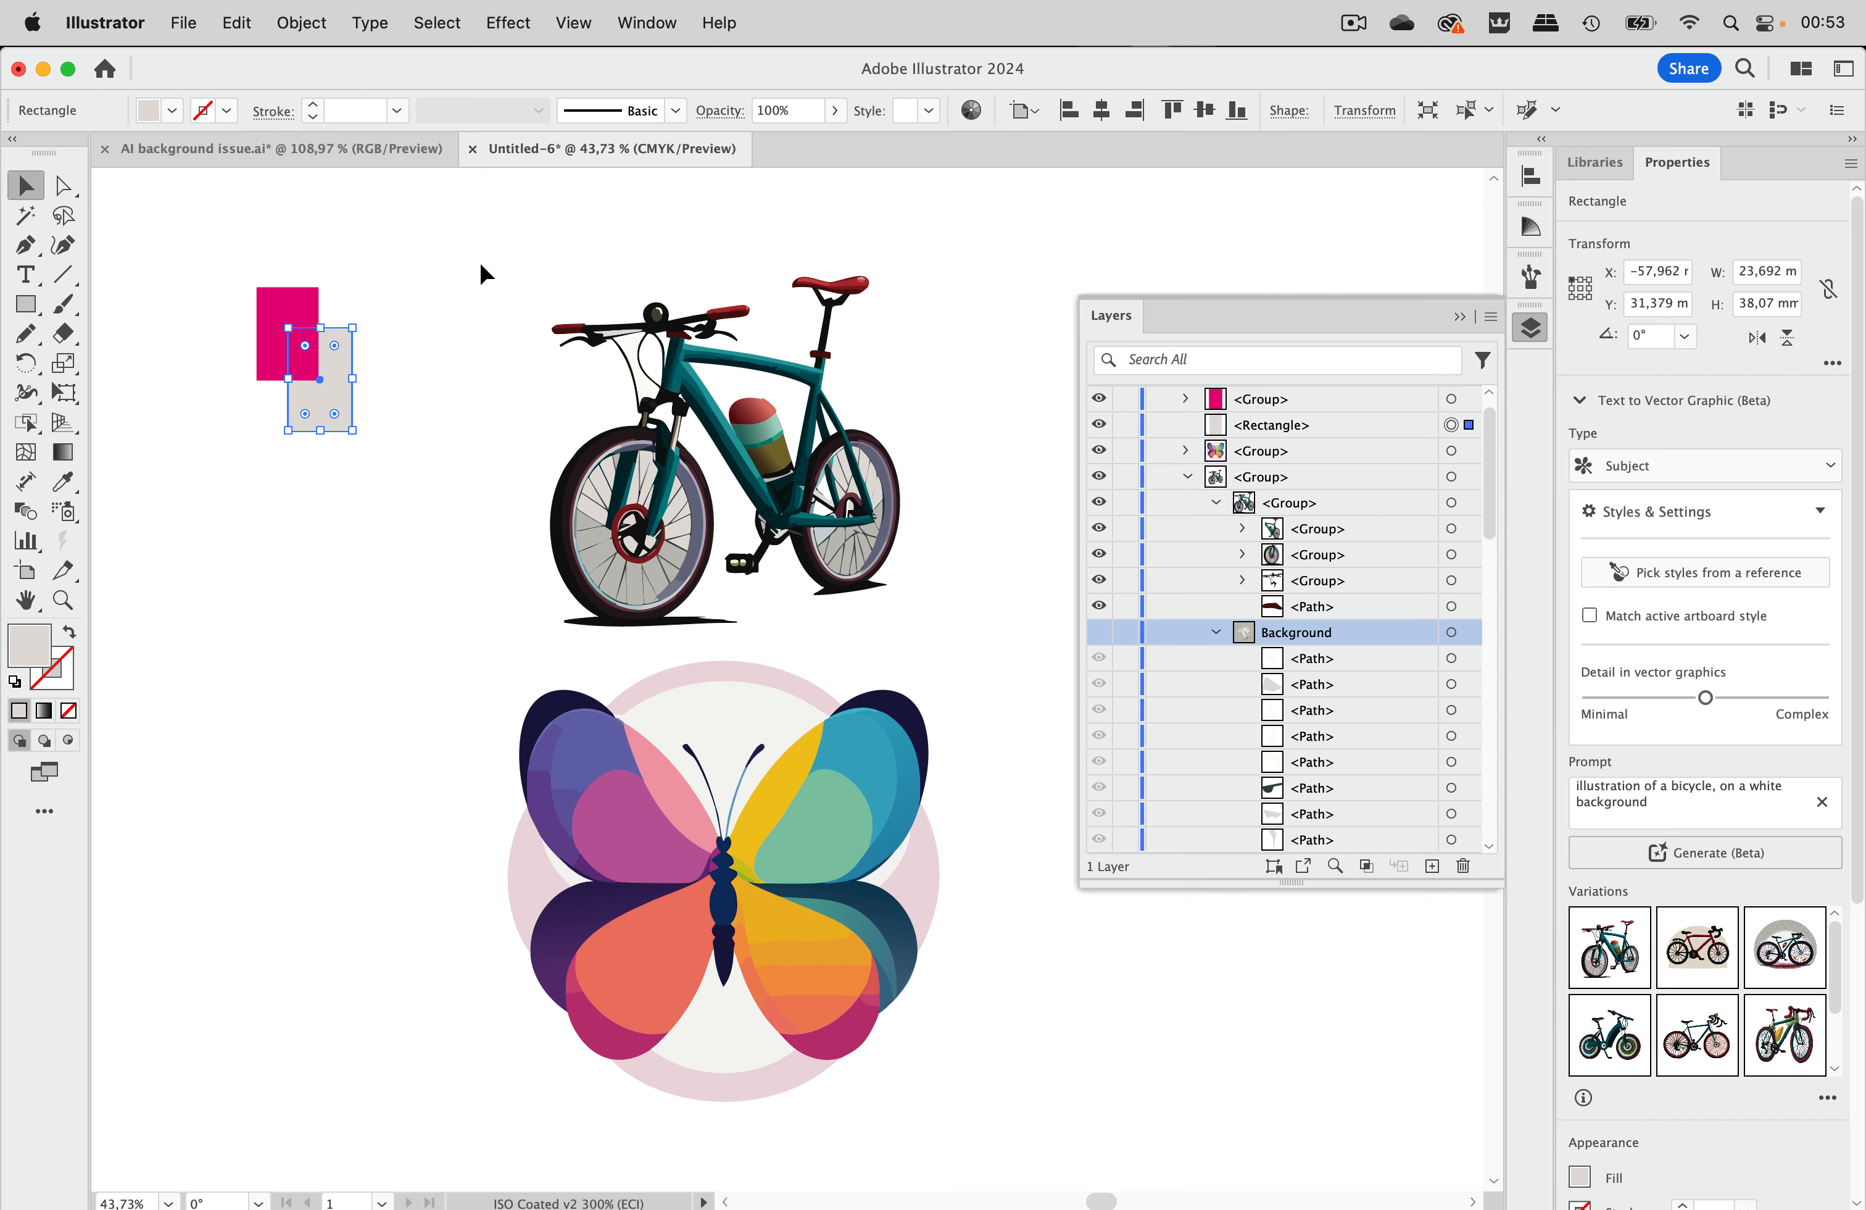
key("super+g")
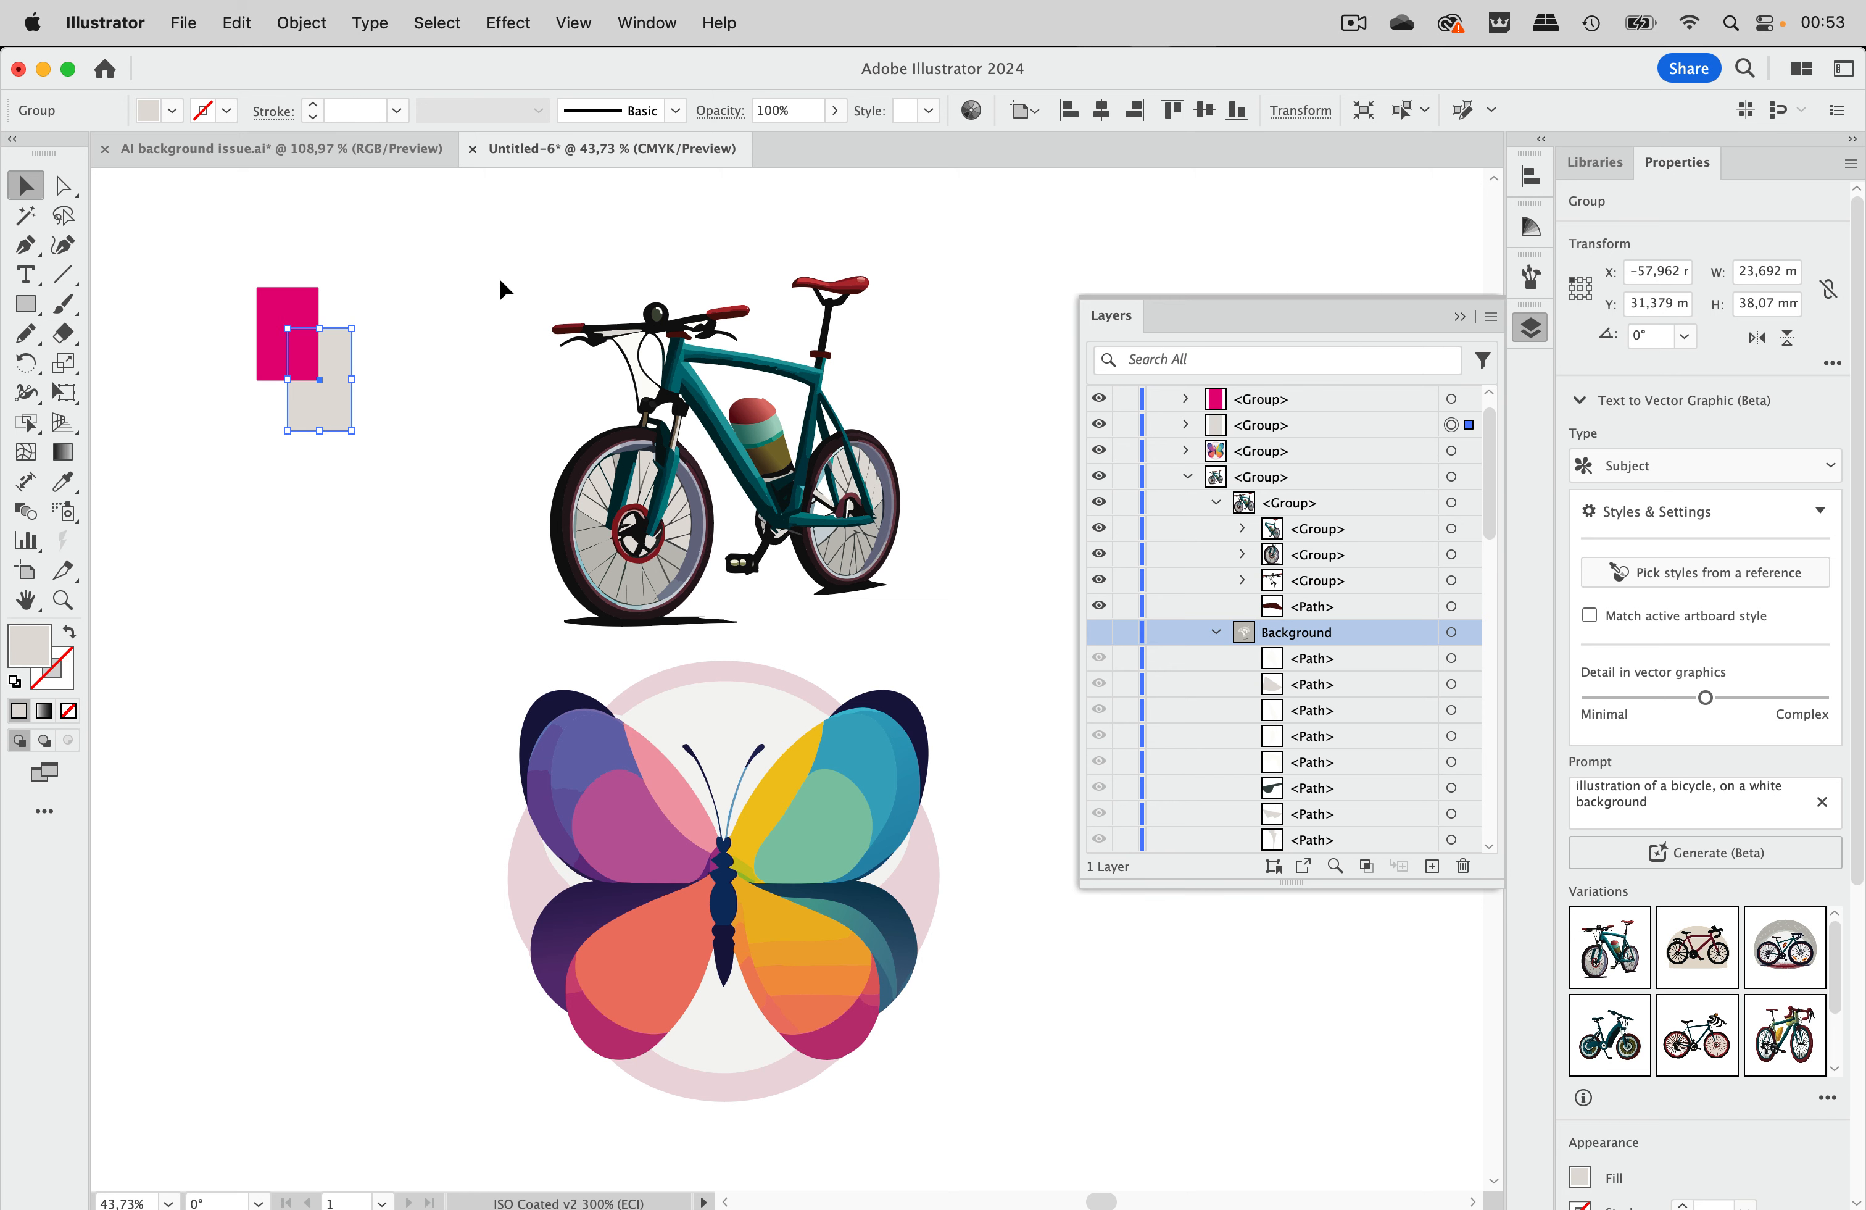
left_click(1308, 398)
left_click(1187, 413)
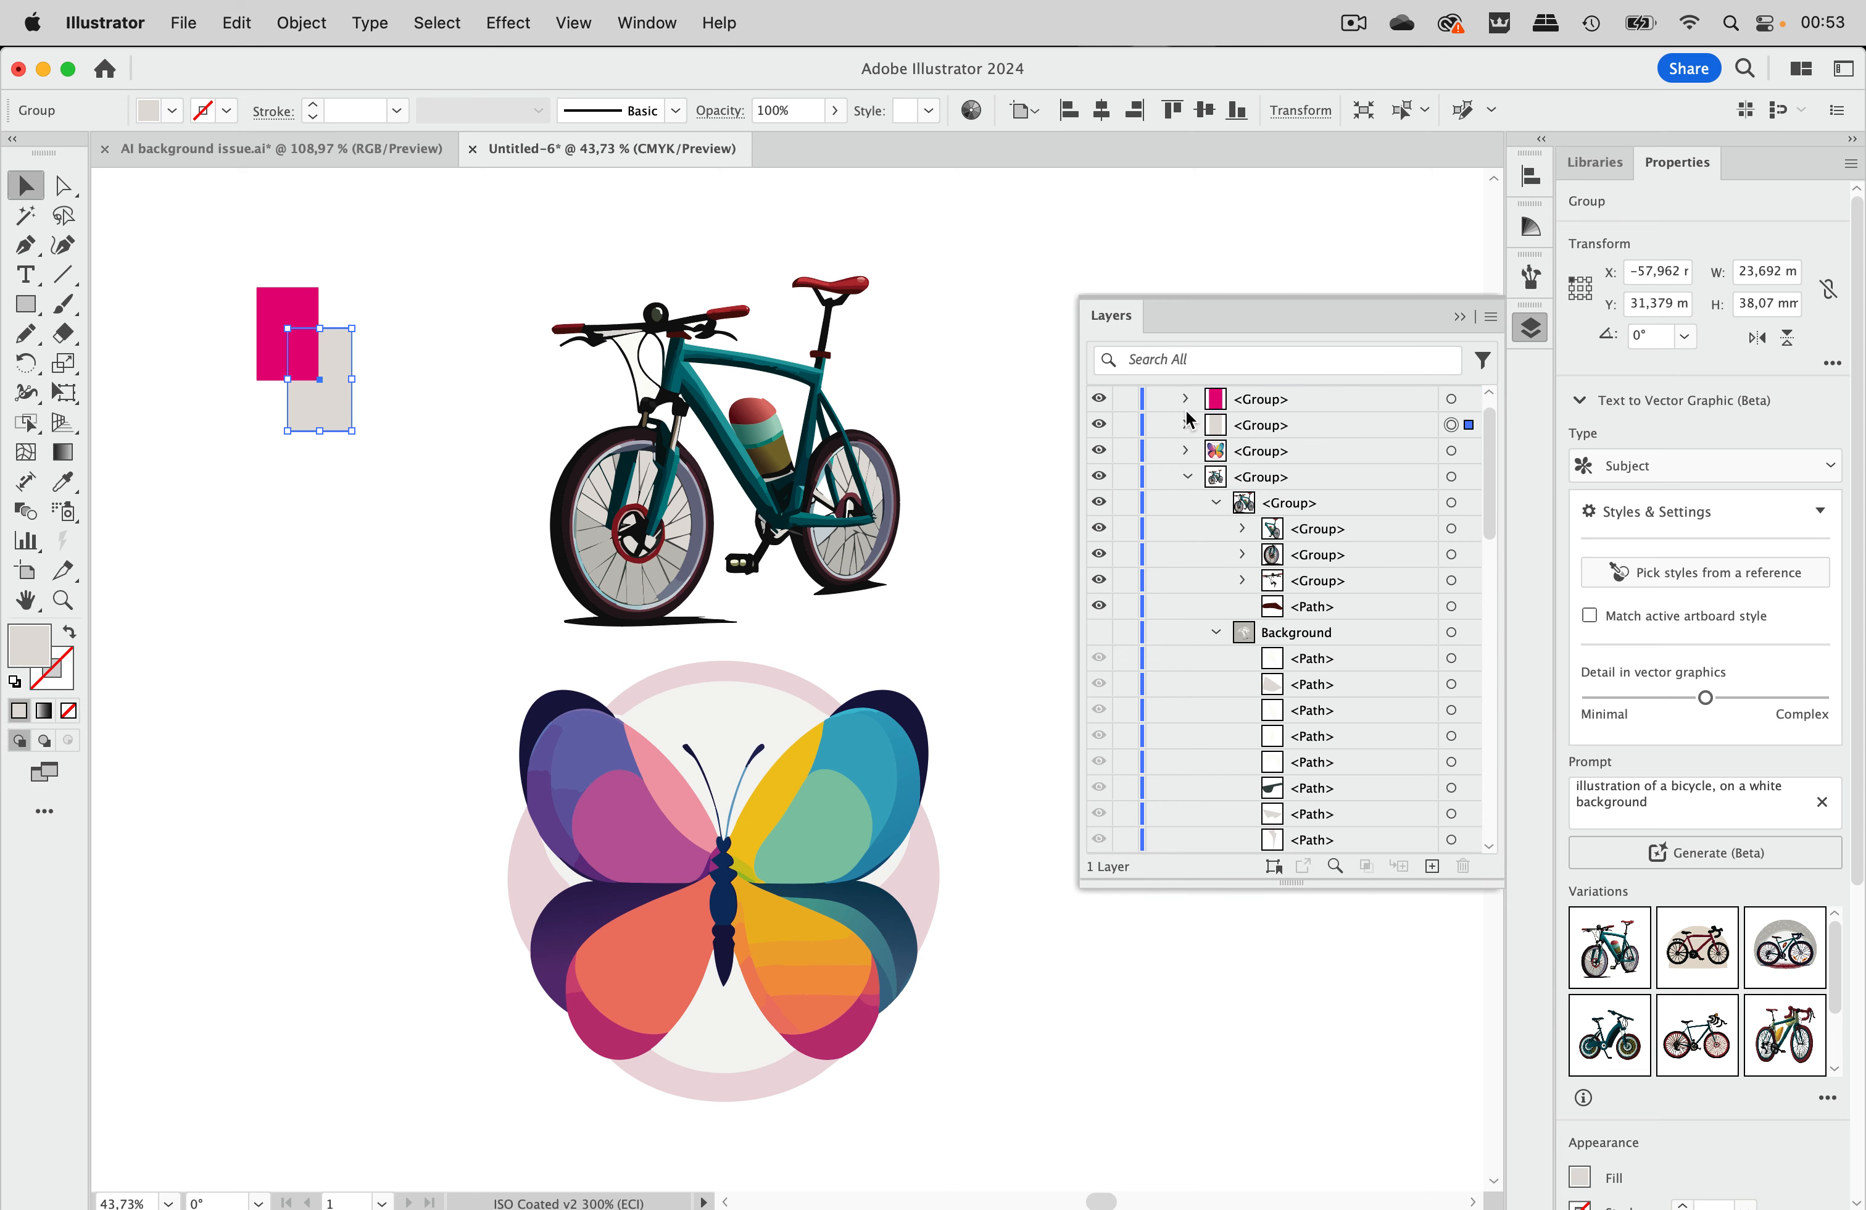
left_click(1185, 399)
left_click(1187, 450)
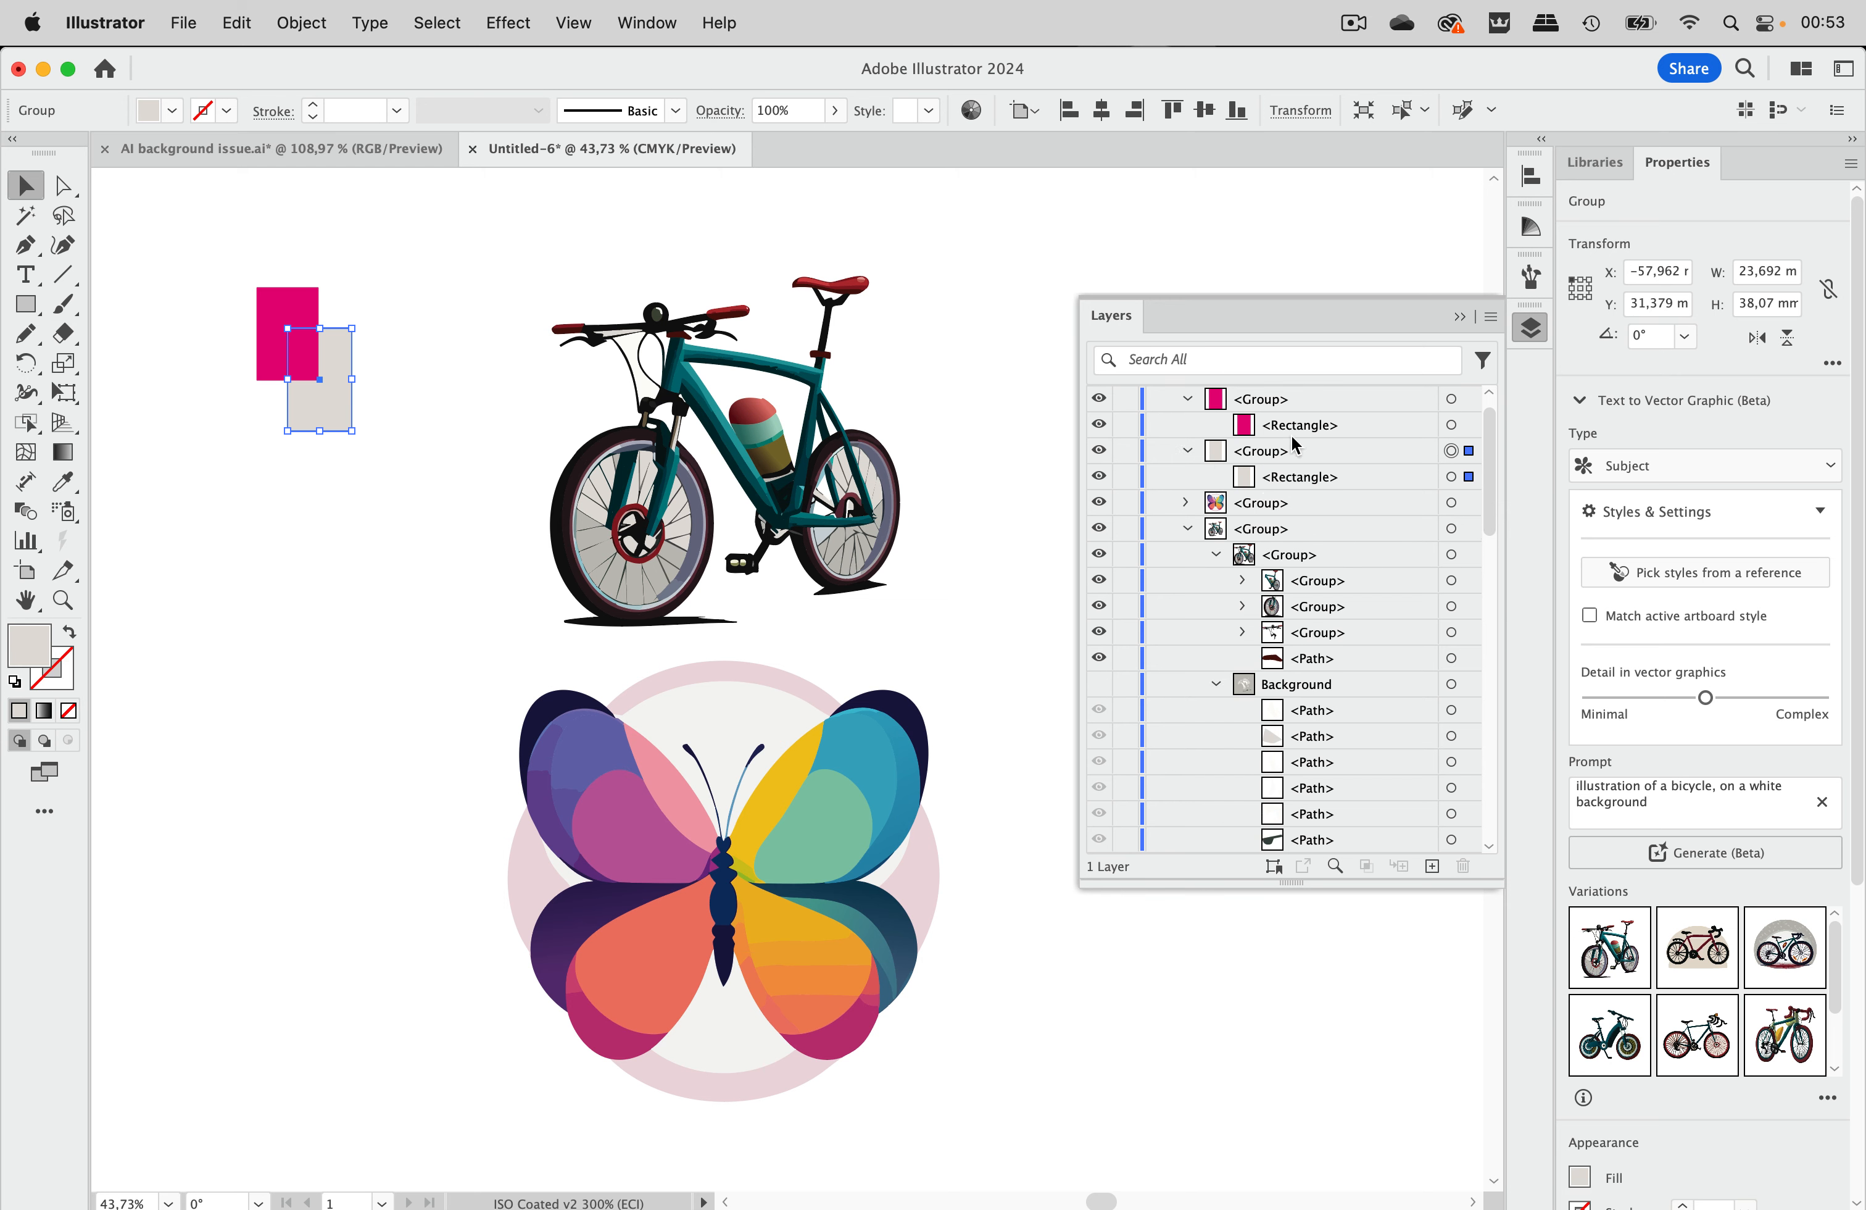
left_click(455, 286)
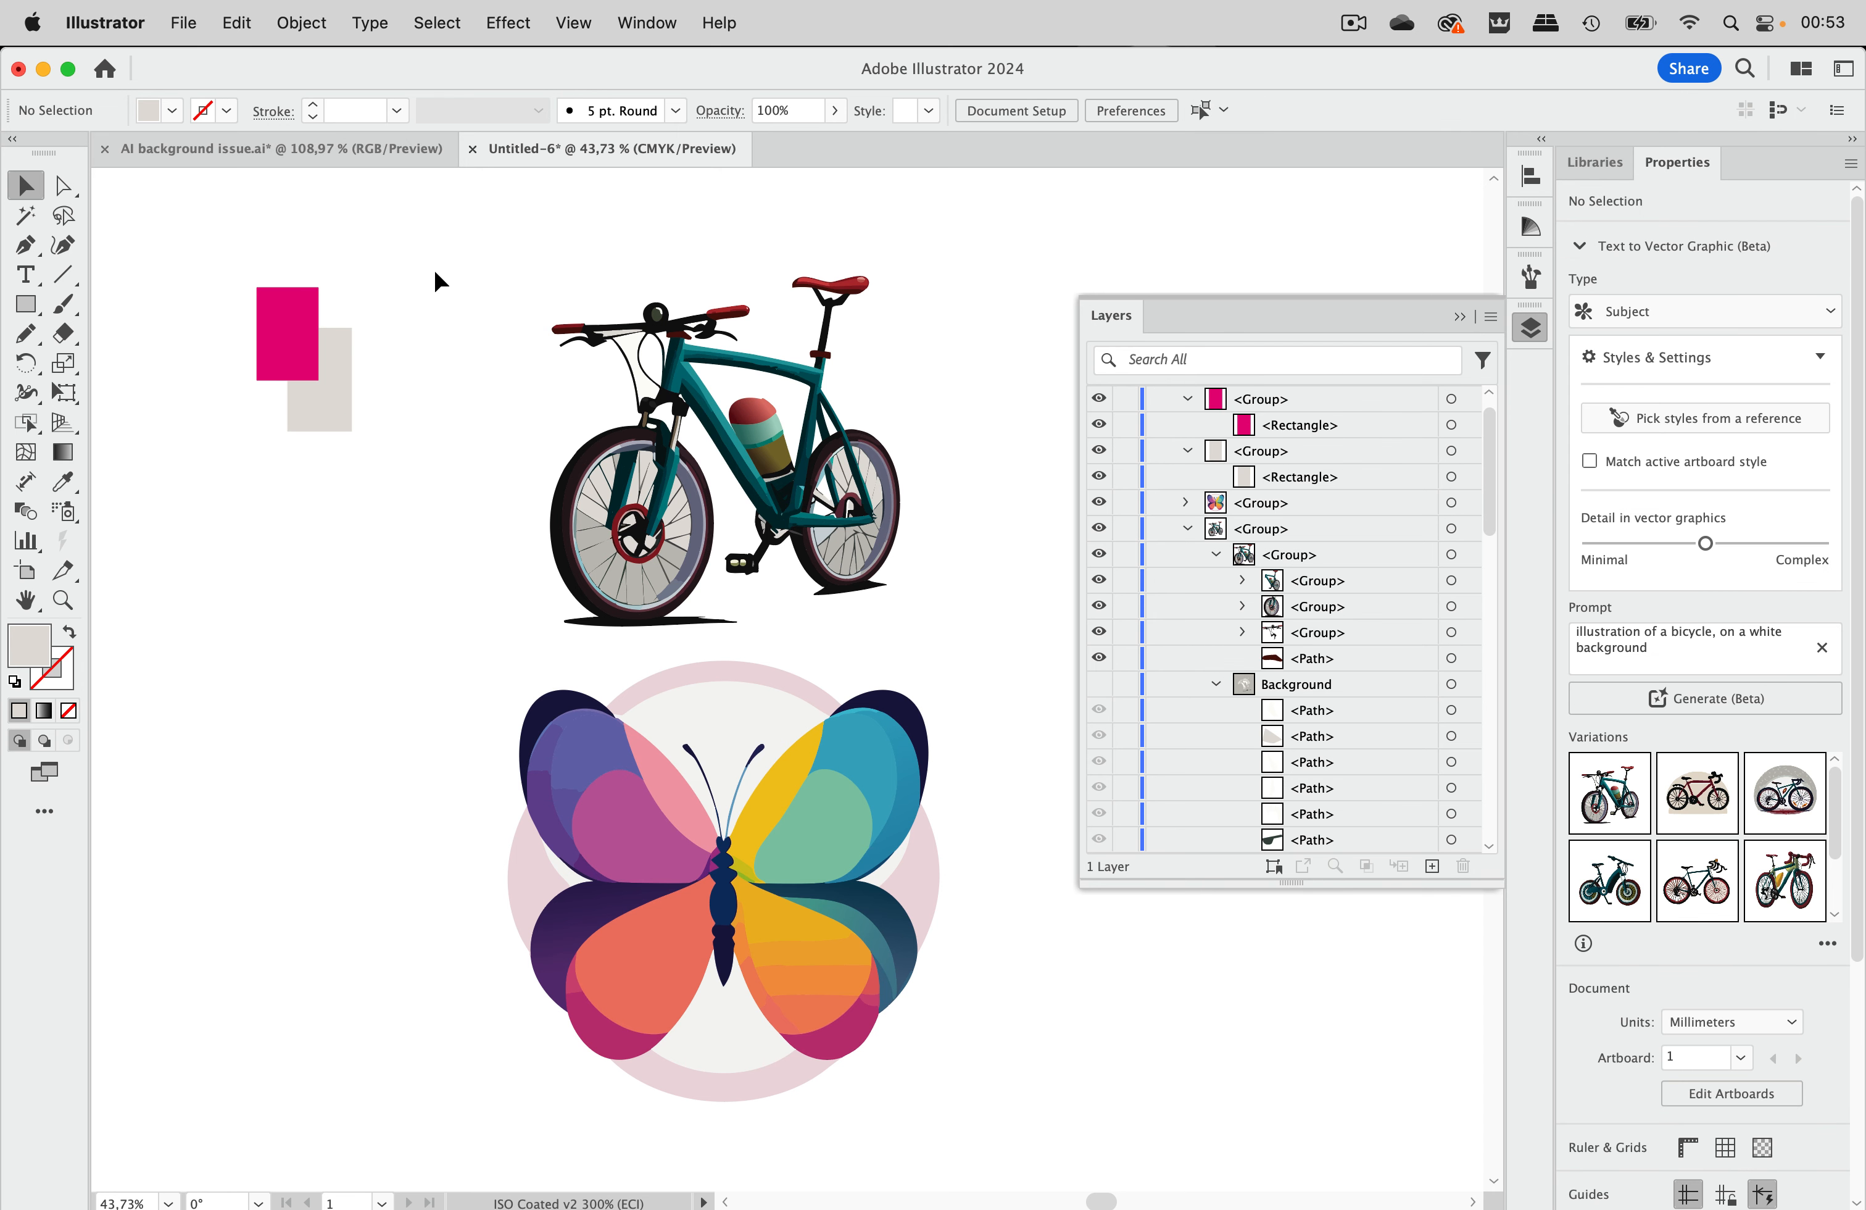
Group both single-rectangle groups together, expand the new group and hide the nested group holding the grey rectangle.
left_click_drag(408, 257, 170, 494)
key("super+g")
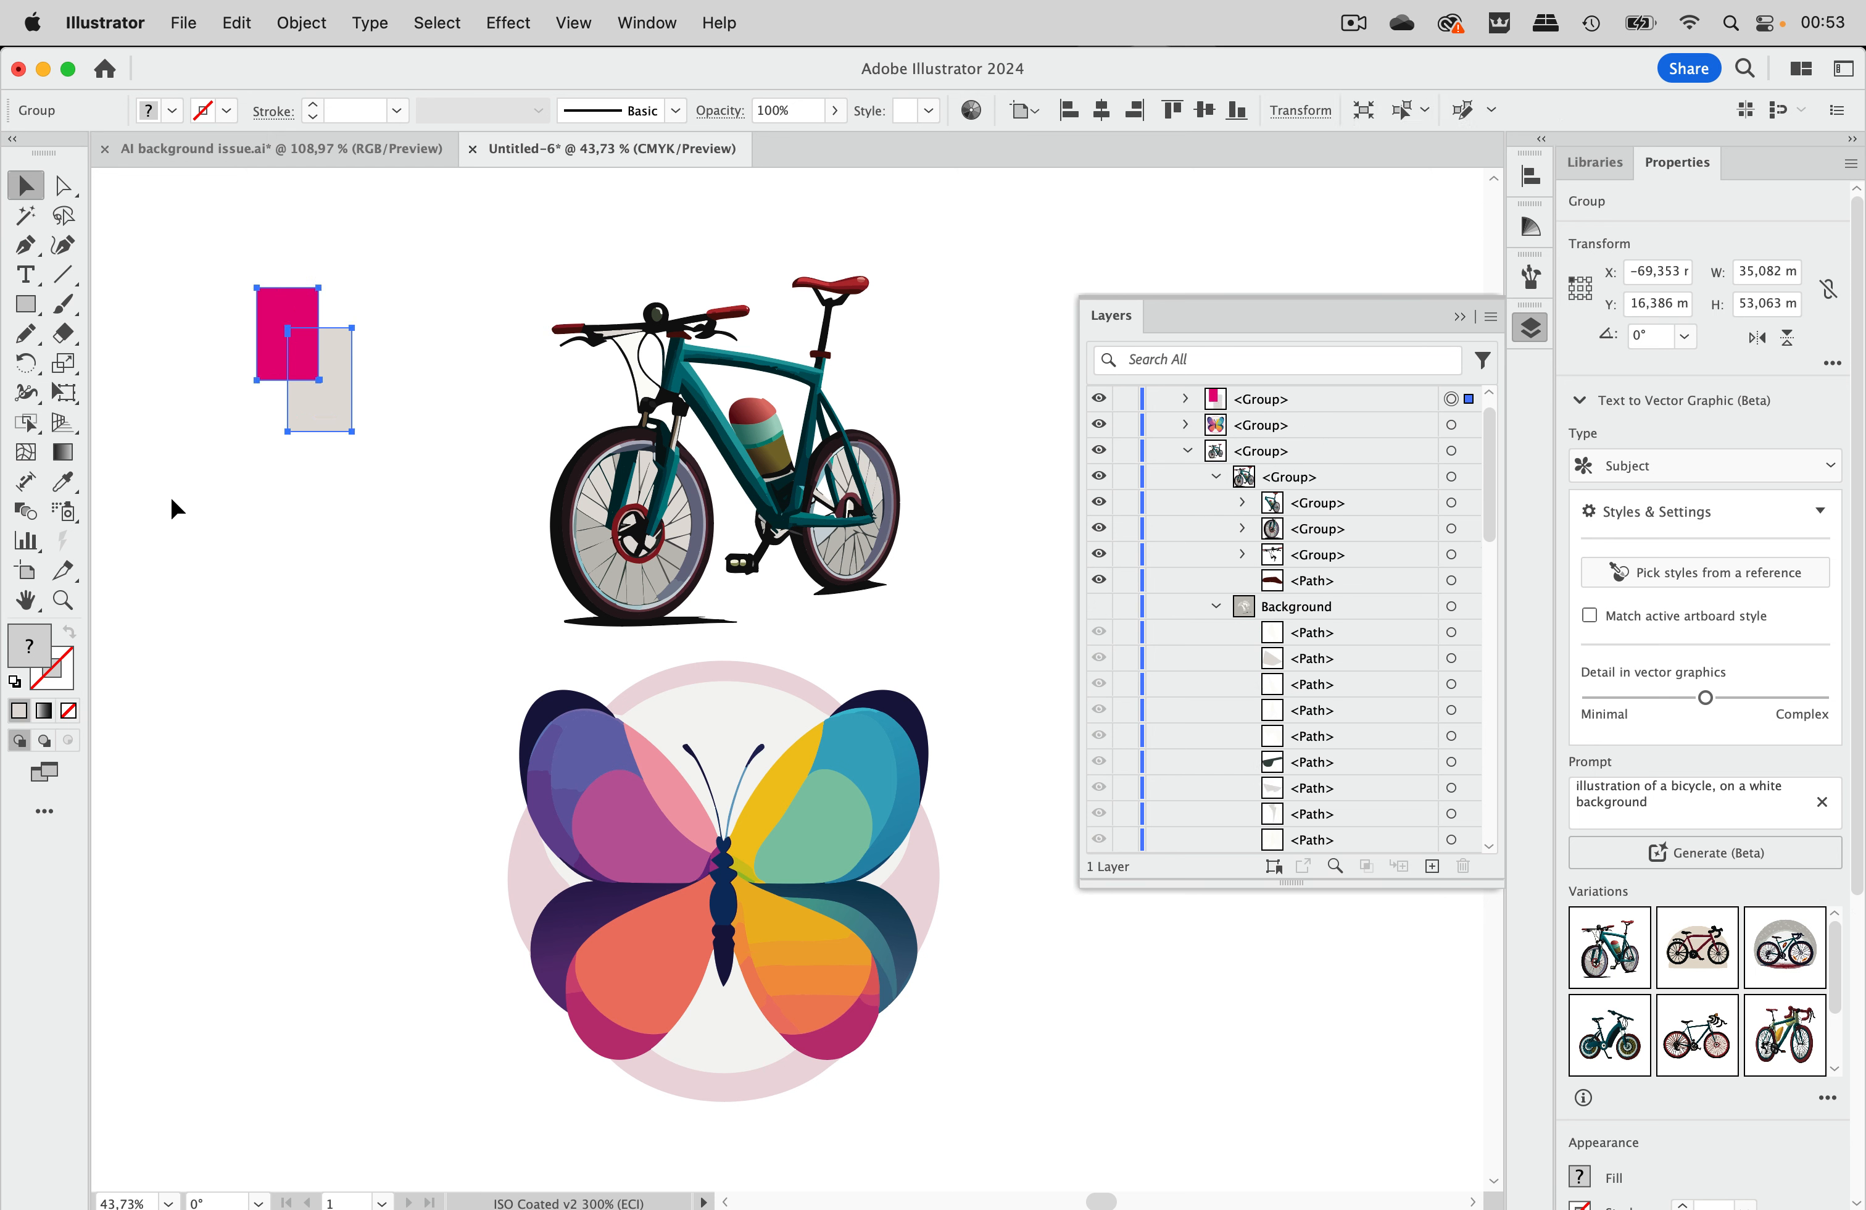
left_click(1187, 398)
left_click(1100, 476)
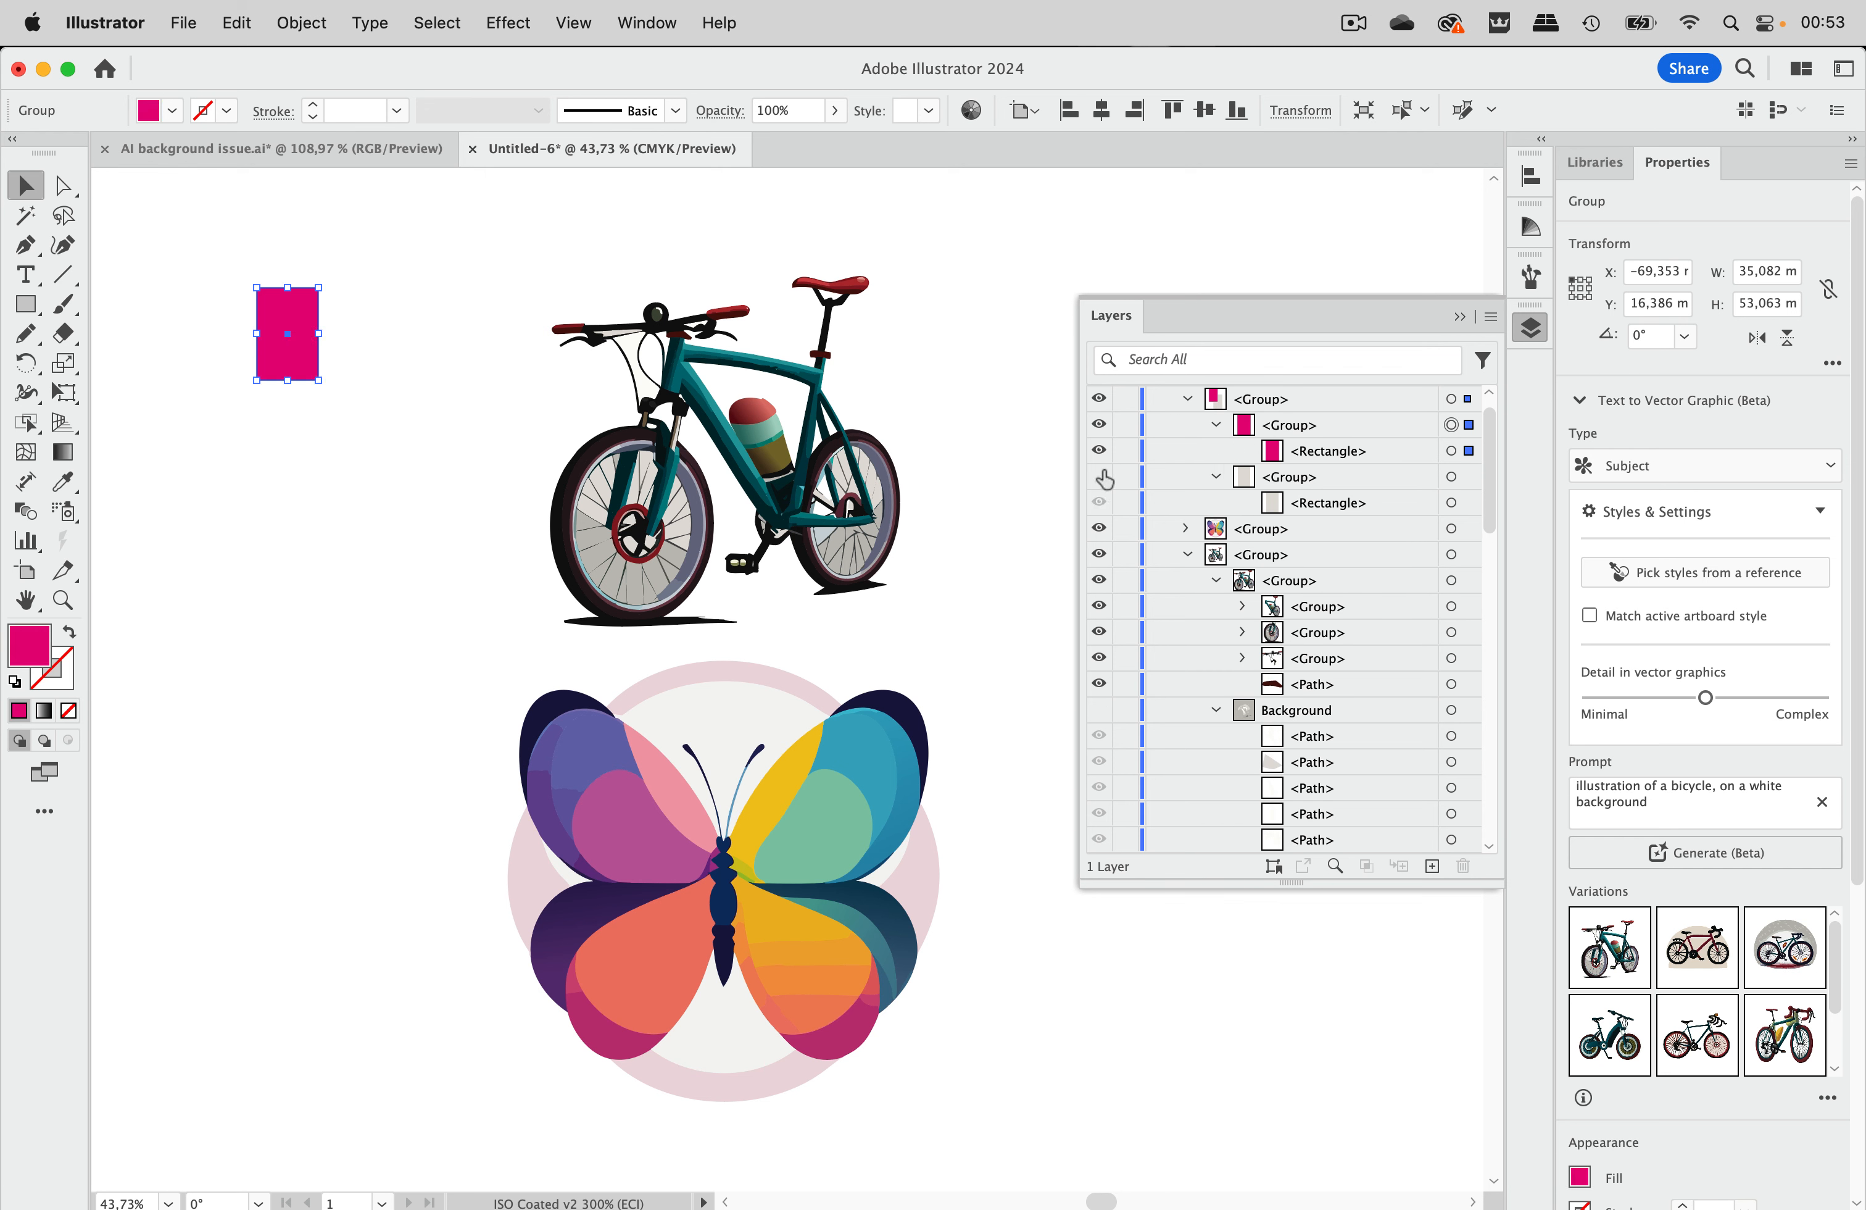
left_click(347, 298)
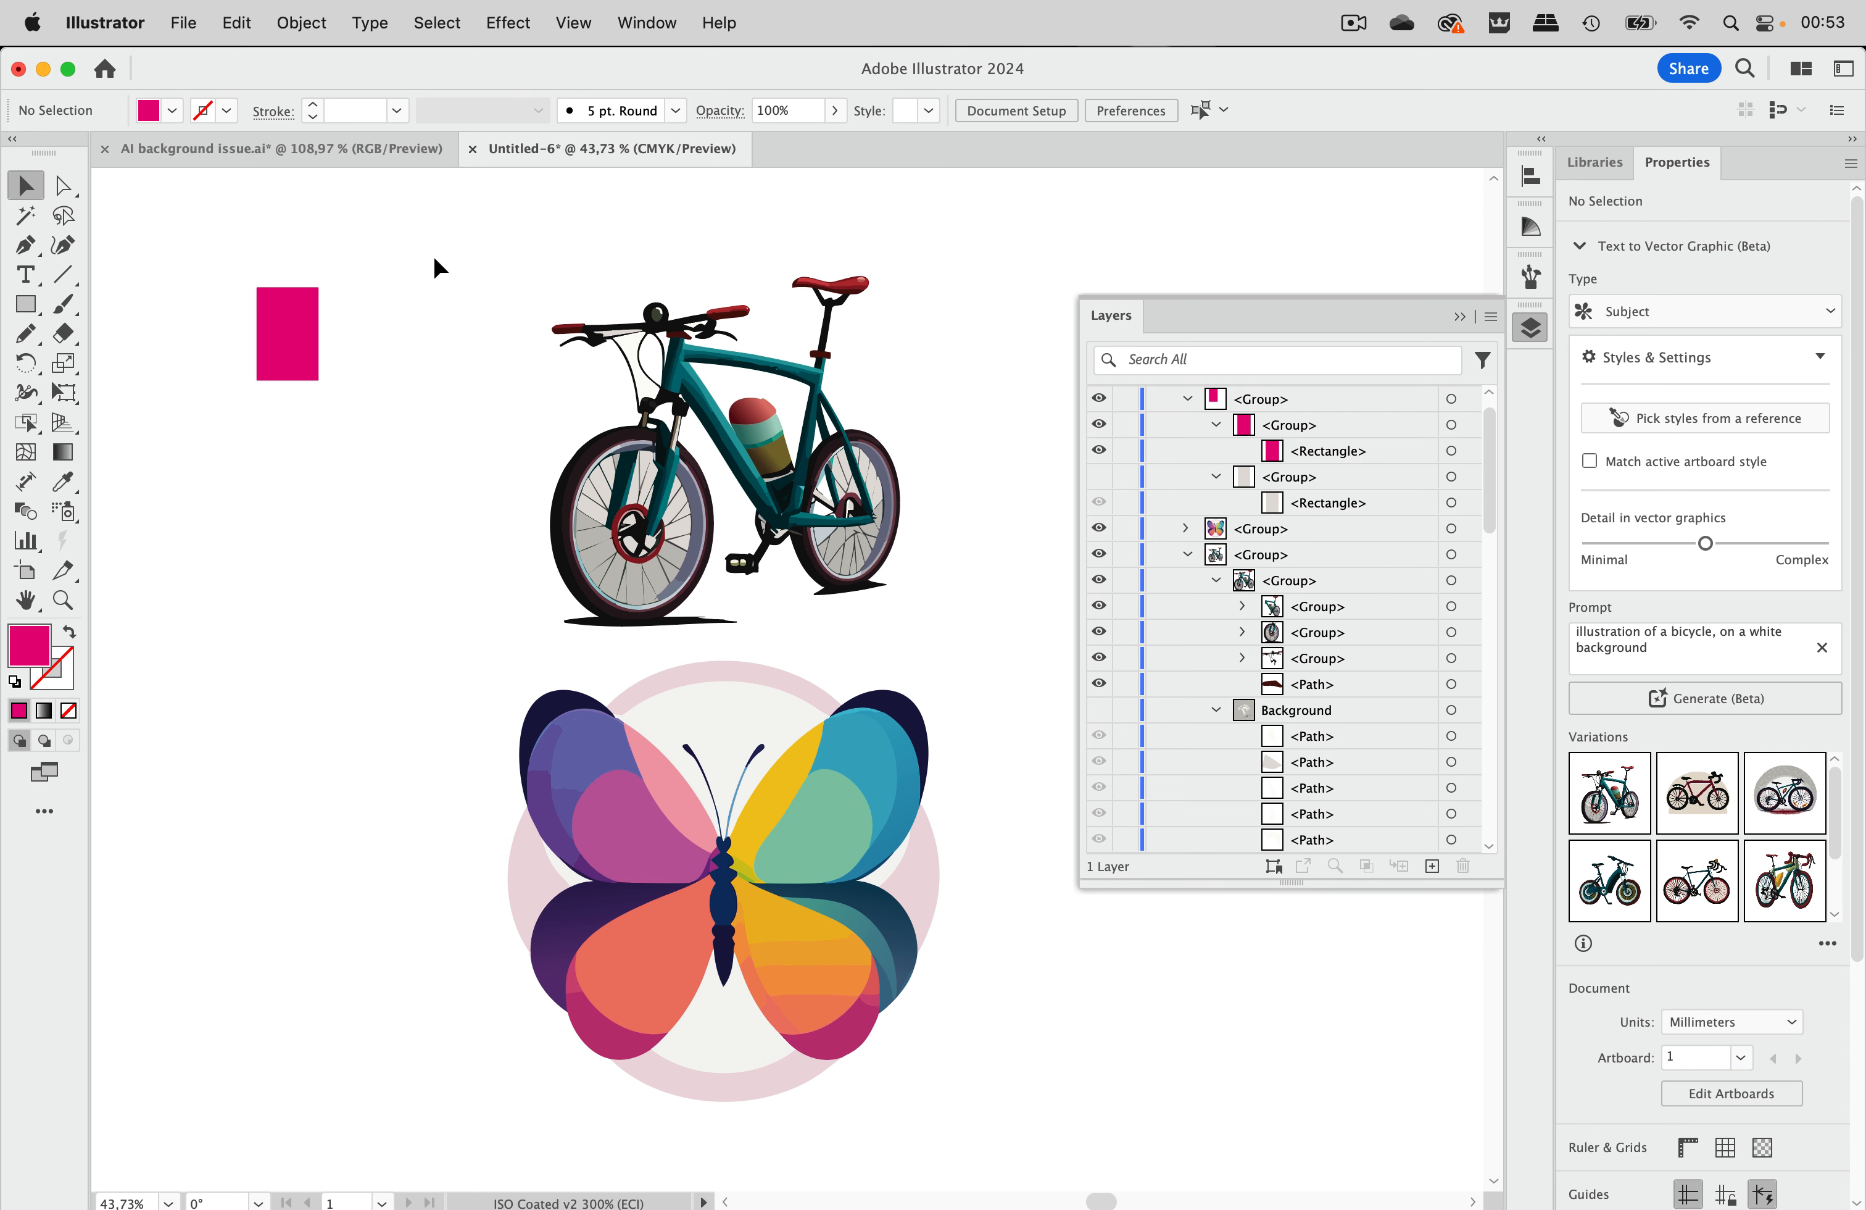
Copy the outer rectangle group including its hidden nested group and paste it into the InDesign document.
left_click(288, 323)
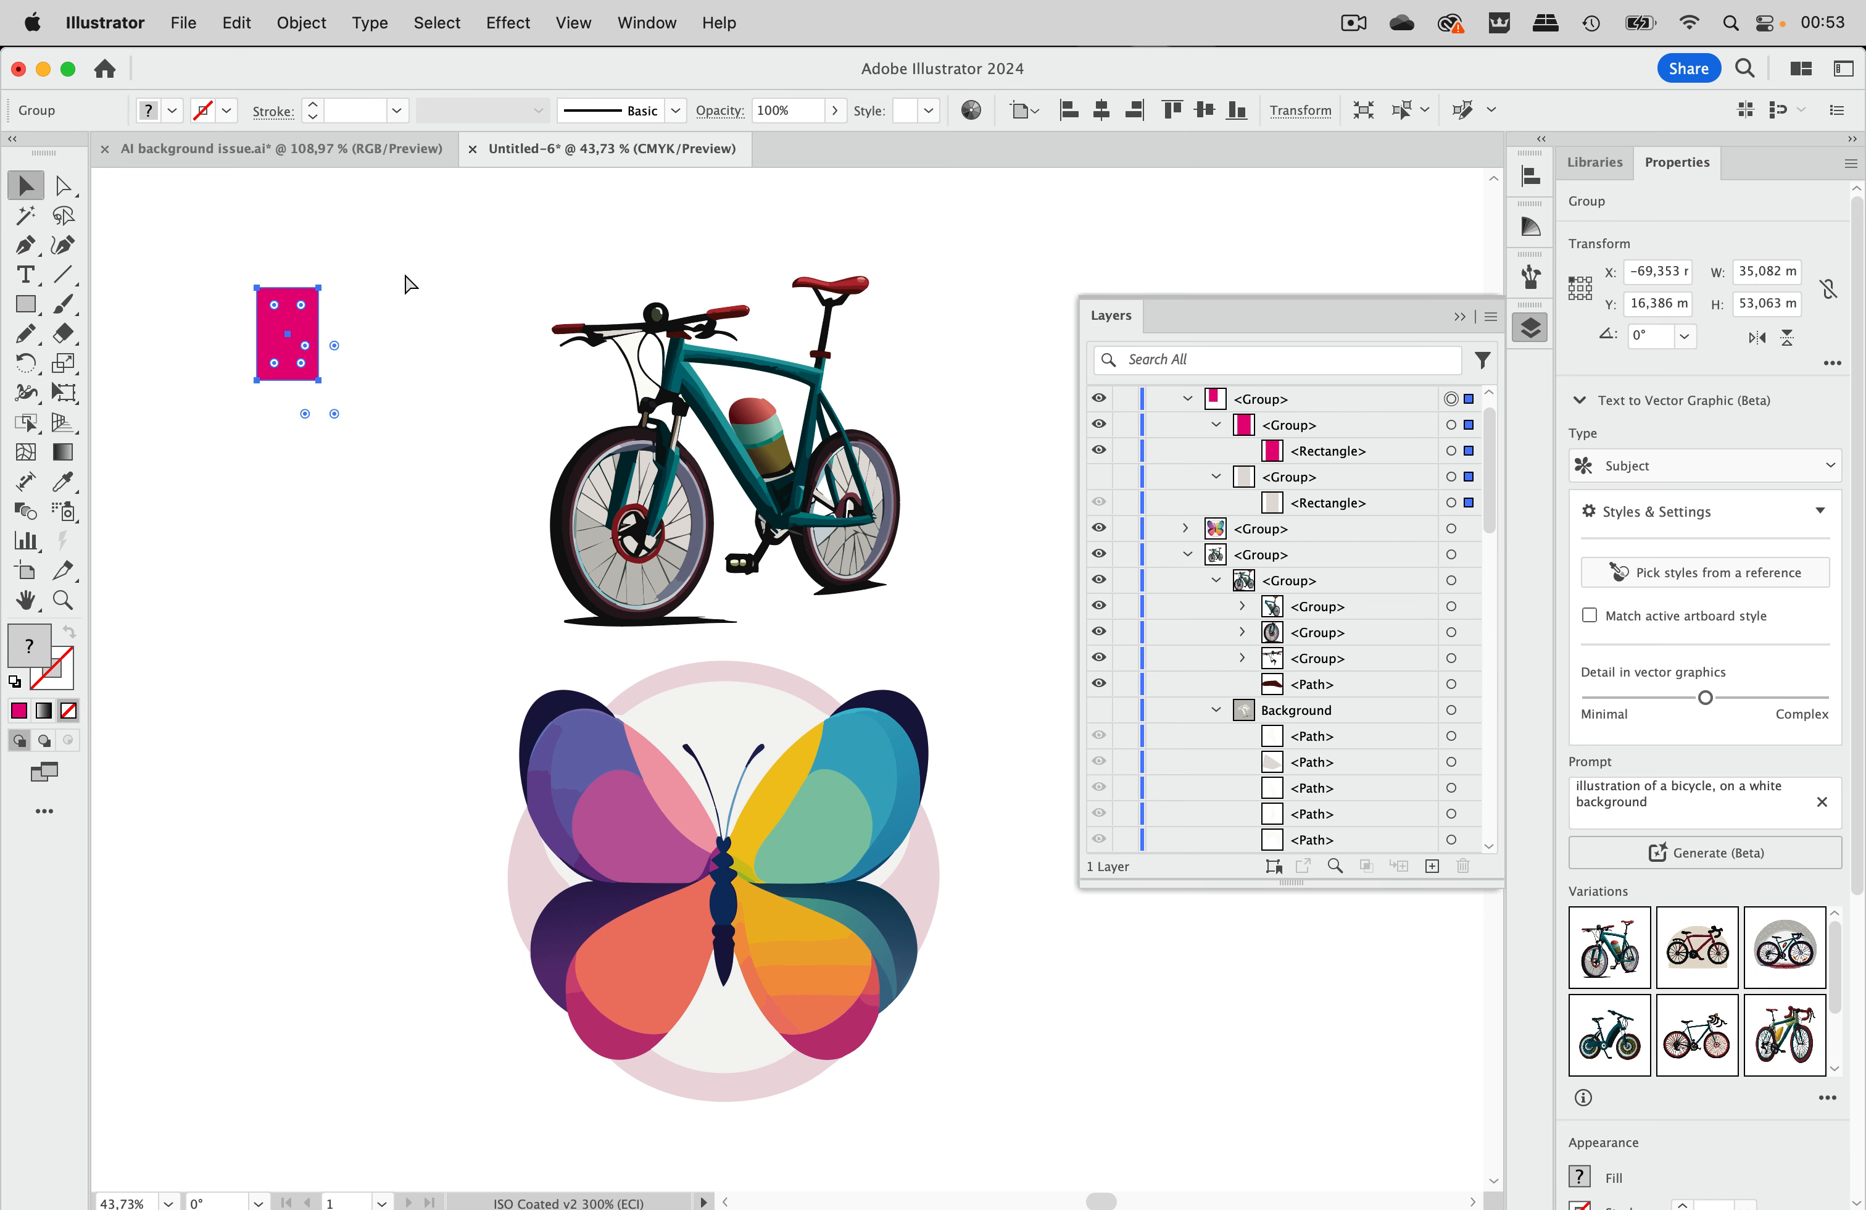
left_click(245, 21)
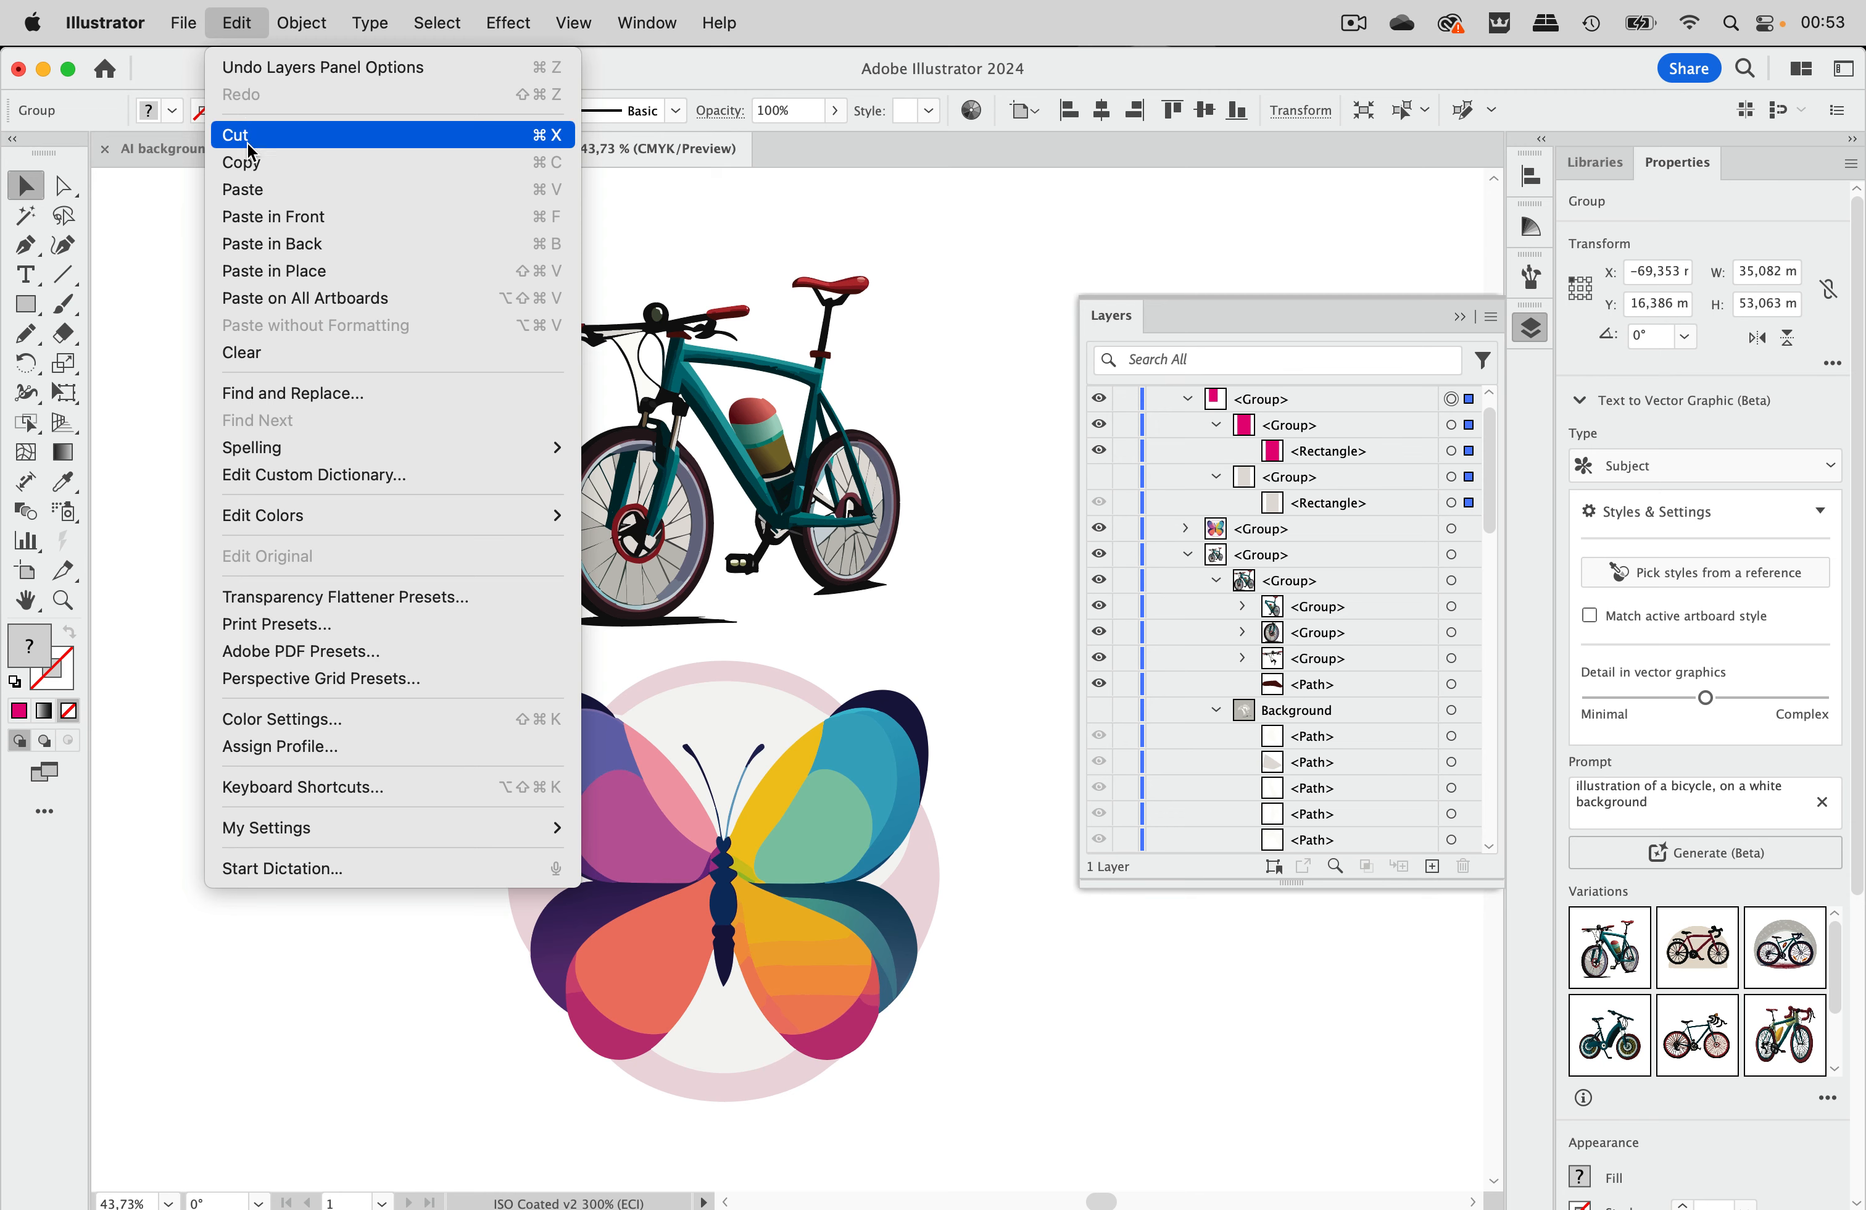
left_click(244, 162)
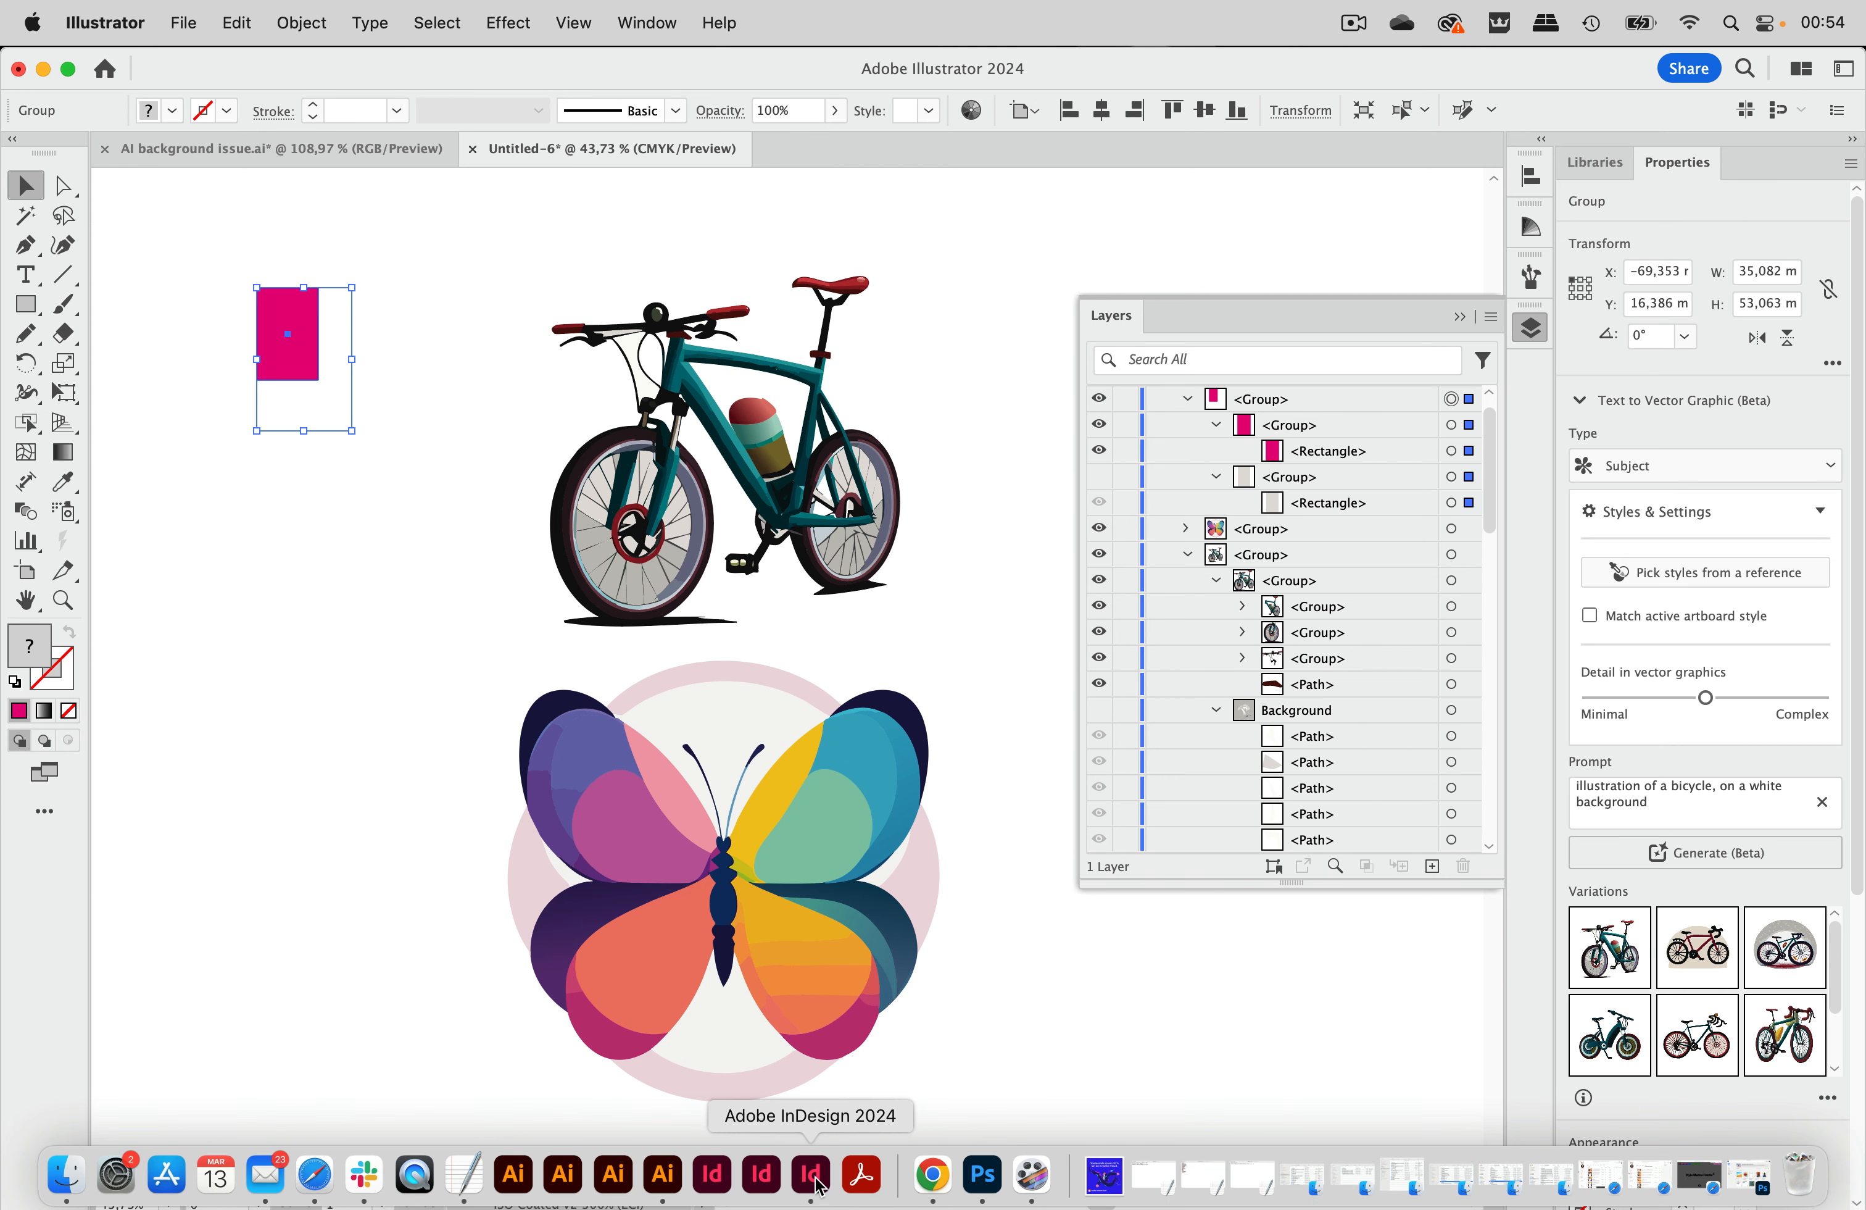
left_click(813, 1196)
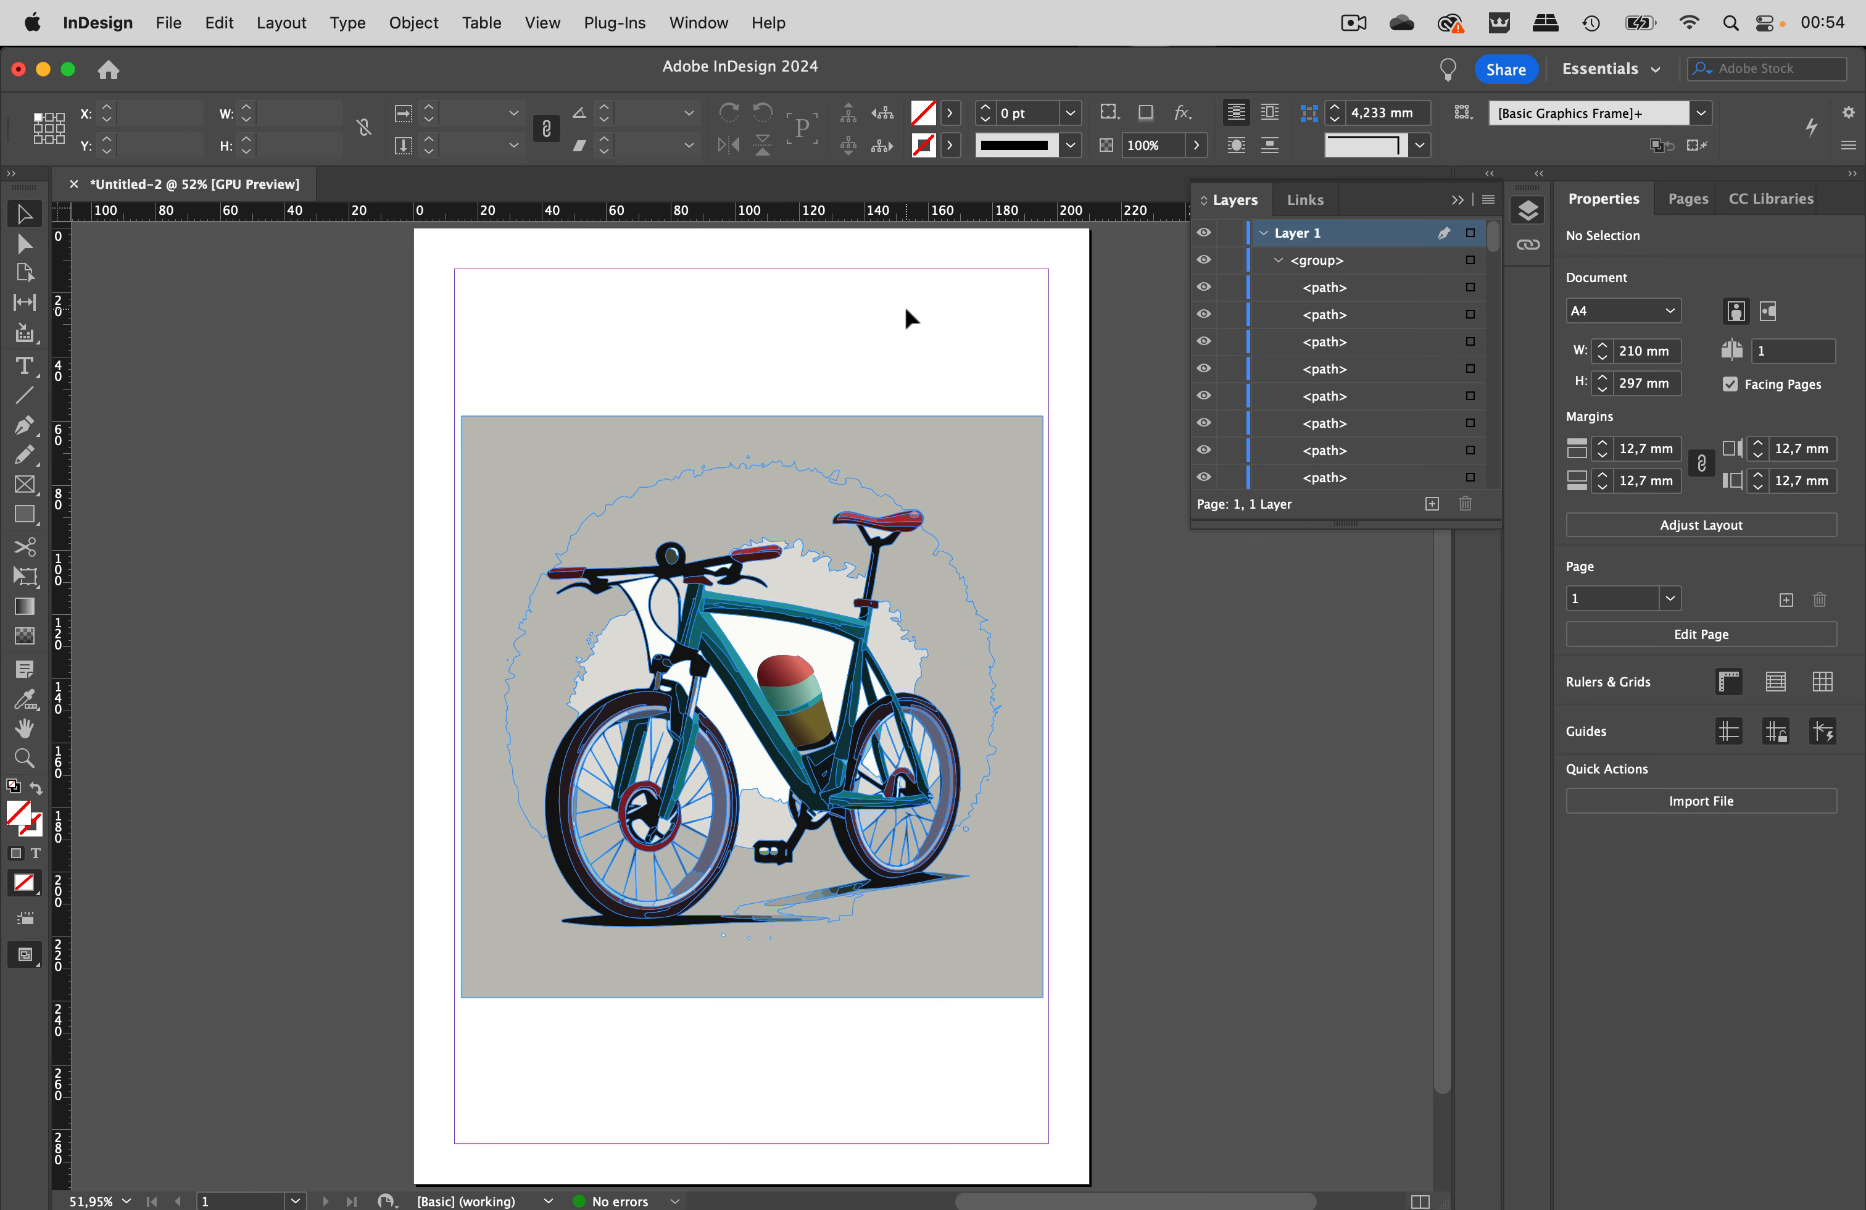
key("super+v")
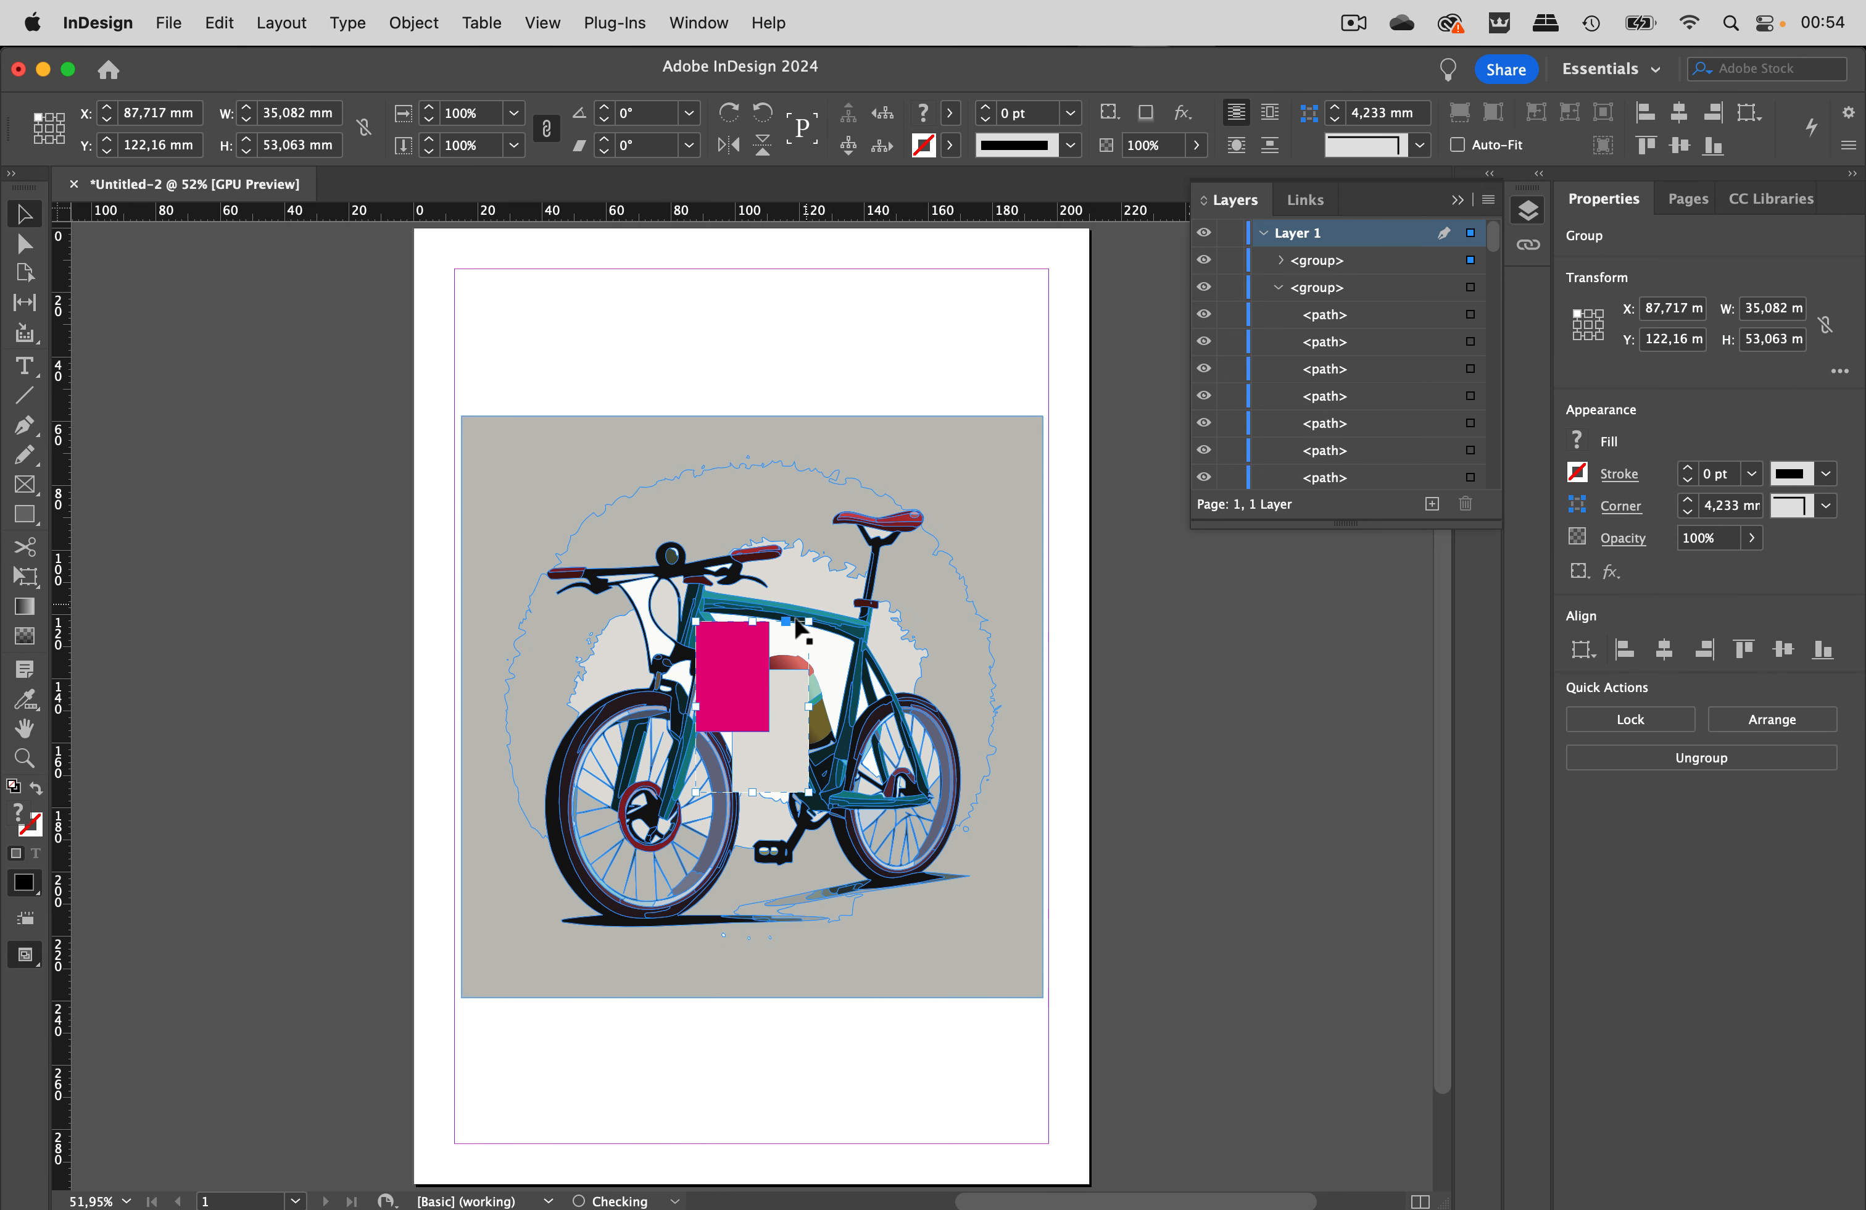
Move the pasted rectangle group above the bicycle artwork, to about X 85.5 mm, Y 5.3 mm, and expand it to examine its structure.
left_click_drag(745, 676, 741, 299)
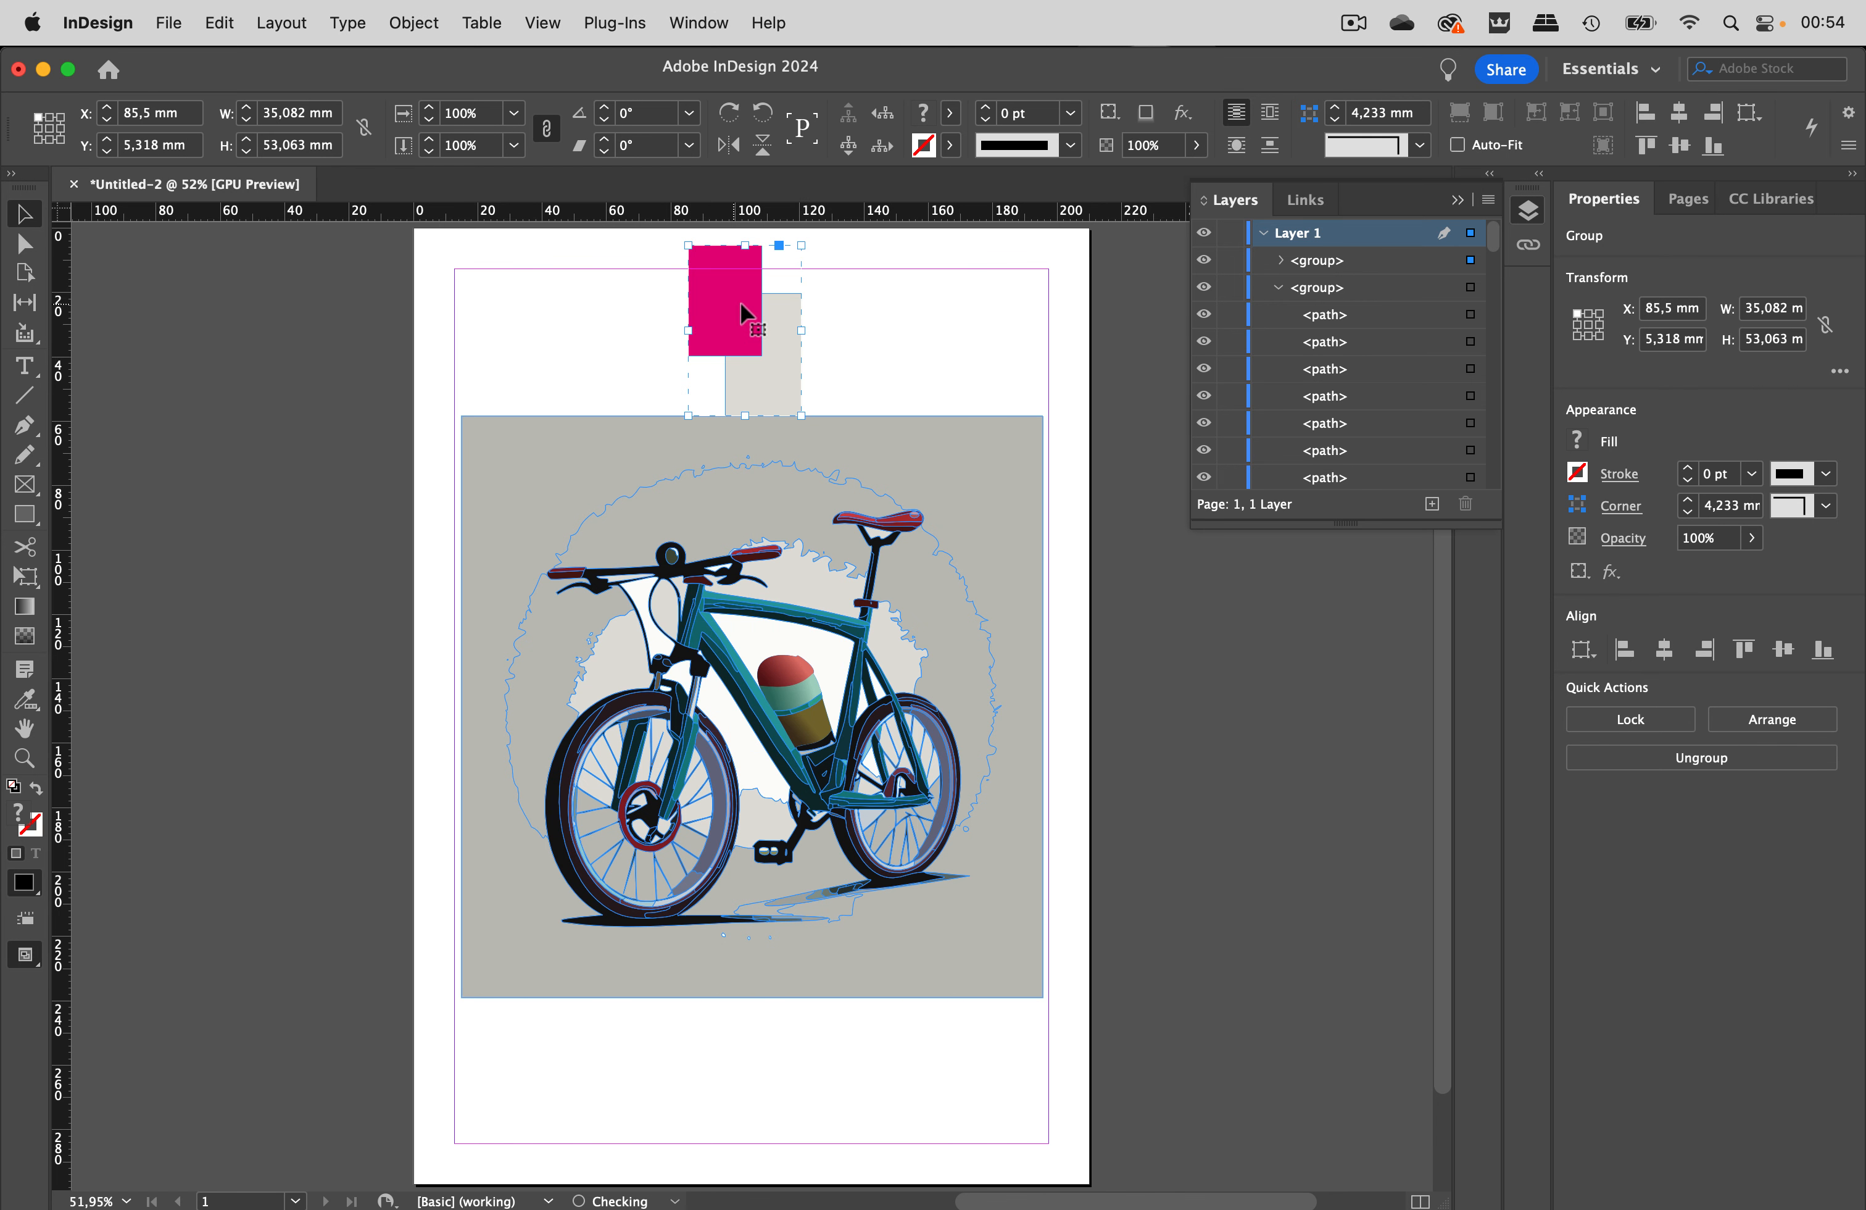
left_click(822, 328)
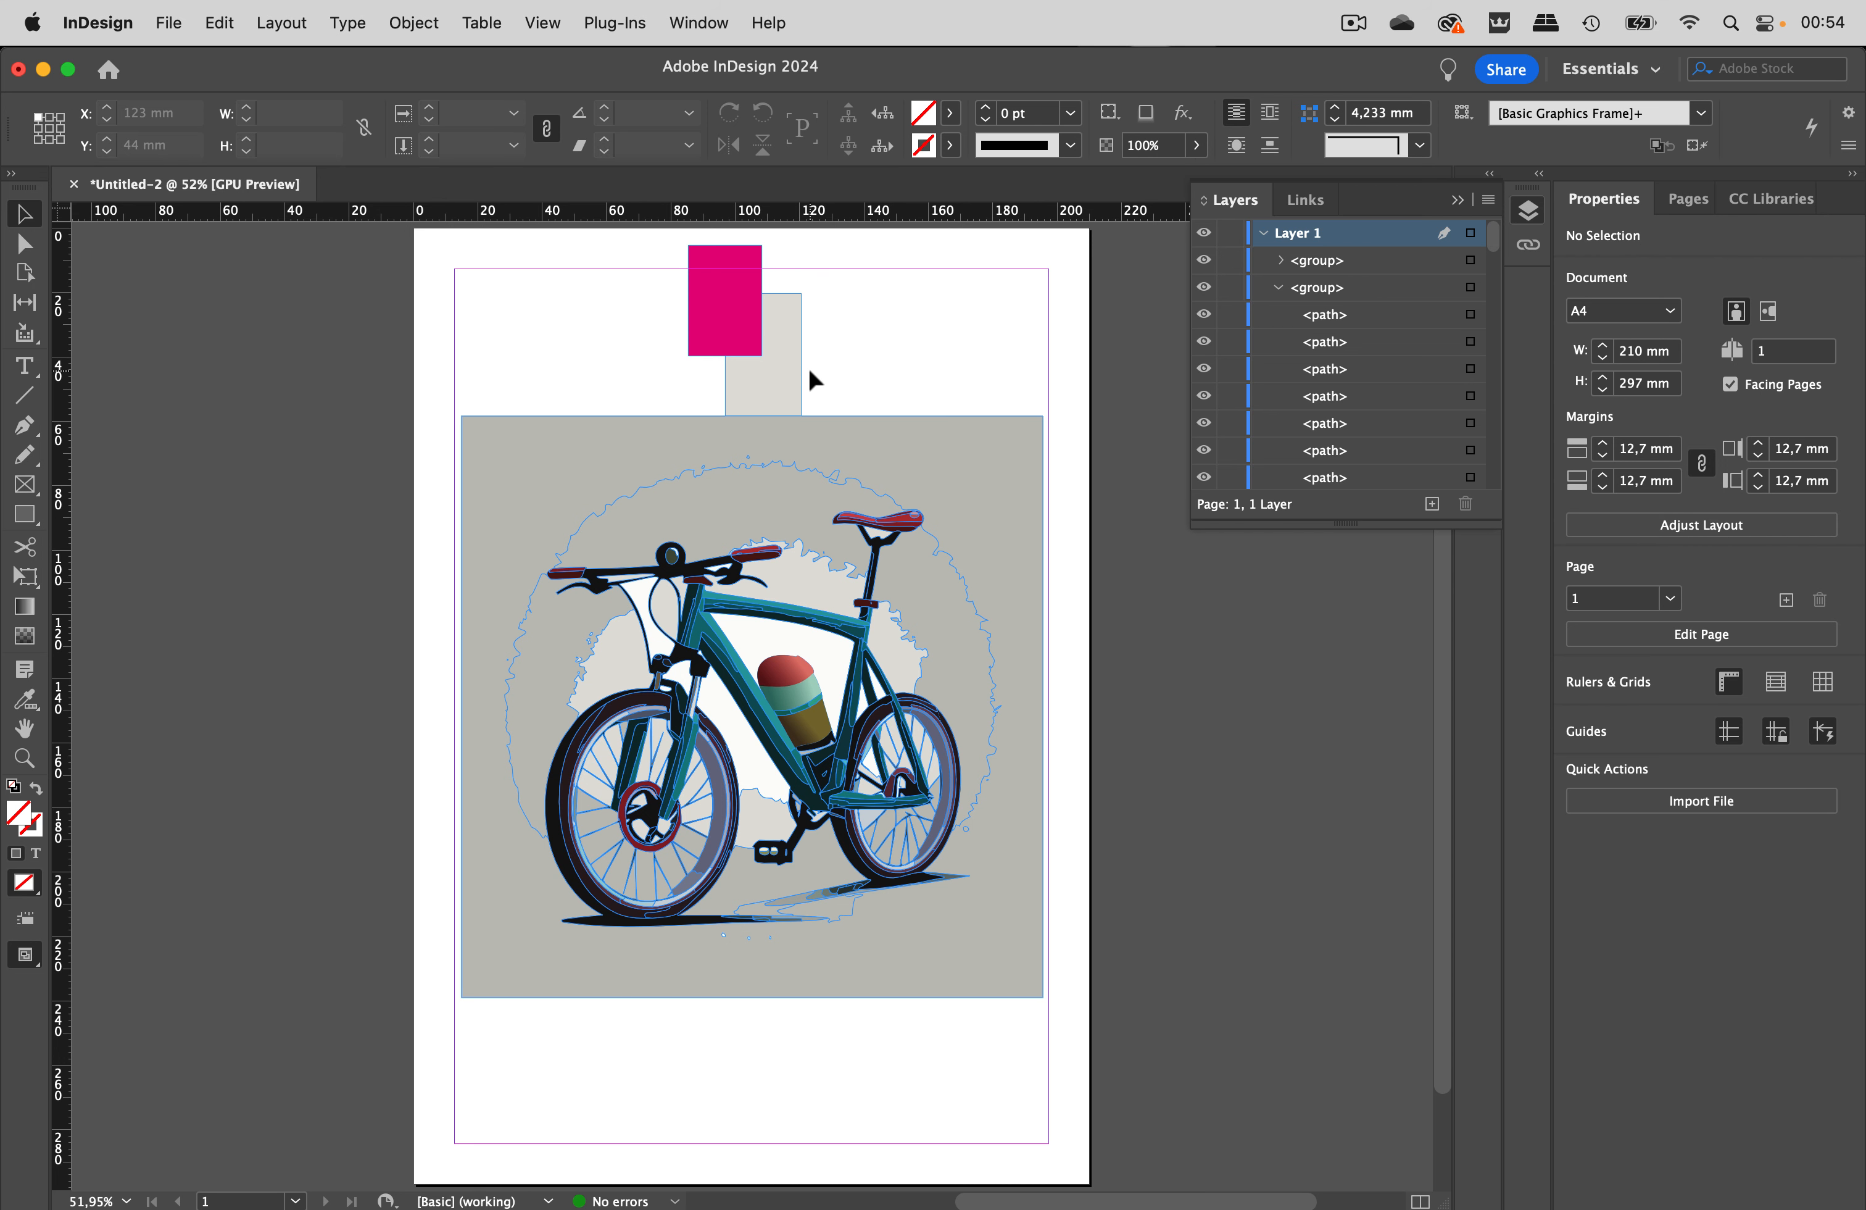
left_click(1282, 260)
mouse_move(464, 1174)
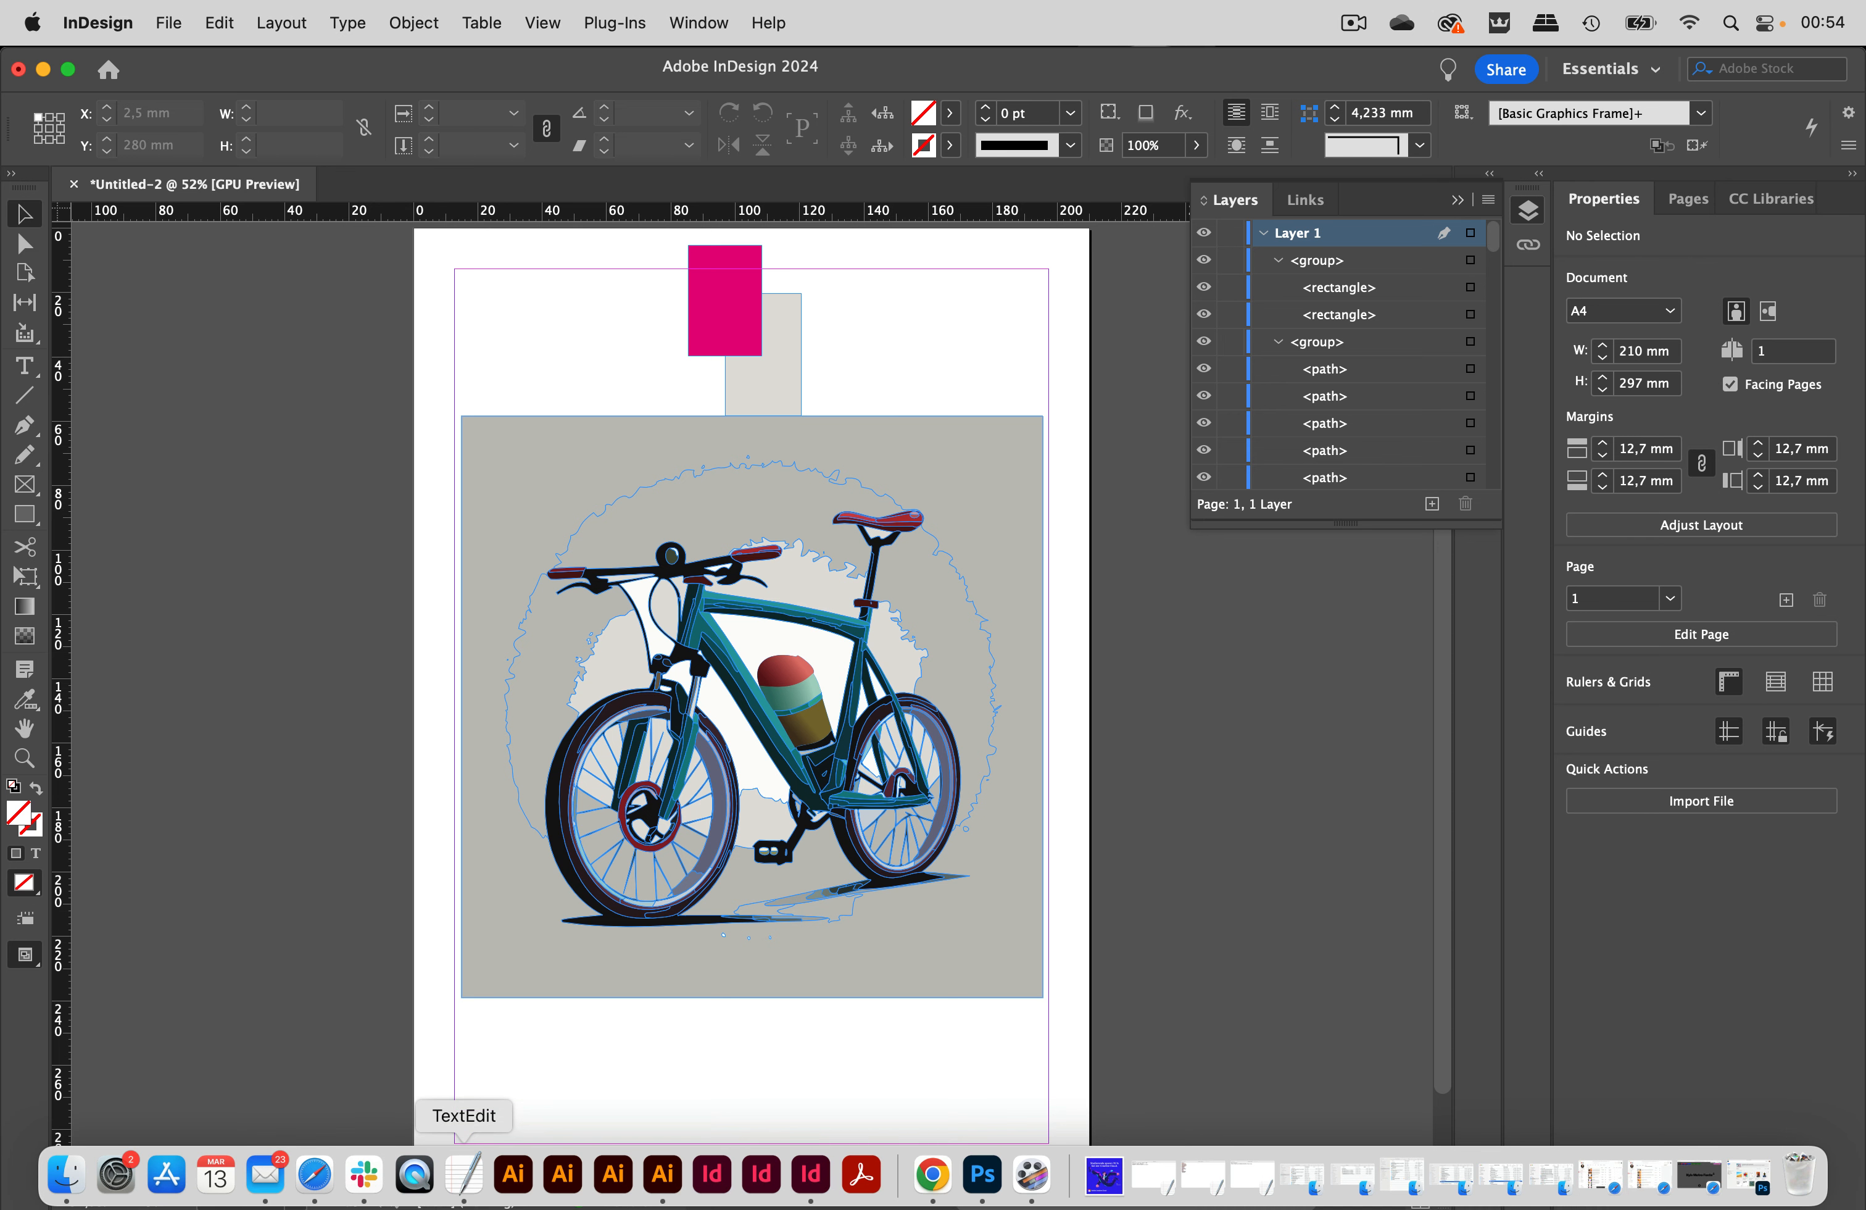